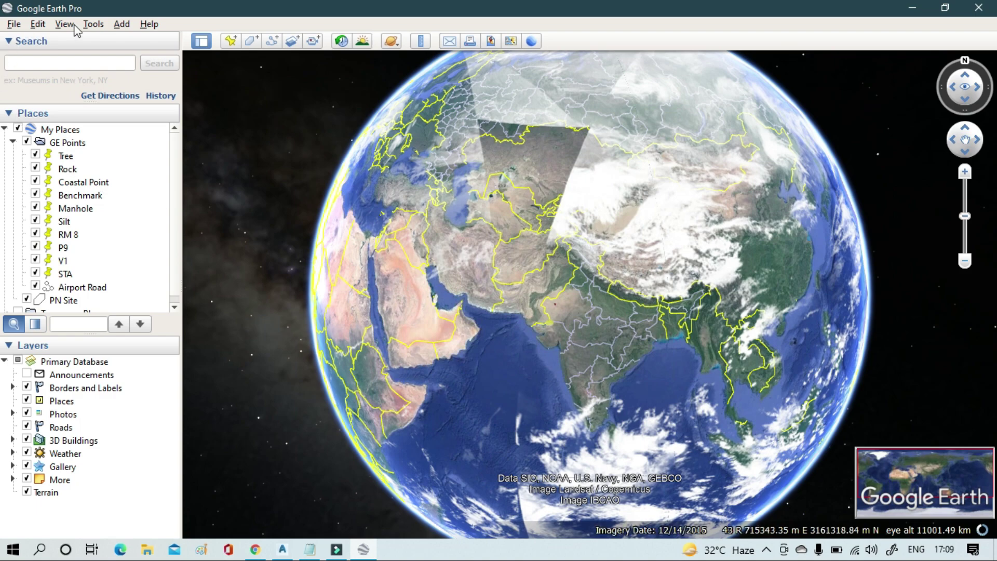
- Apply the 3D view options with Universal Transverse Mercator coordinates and units of measurement in Meters, Kilometers
click(91, 24)
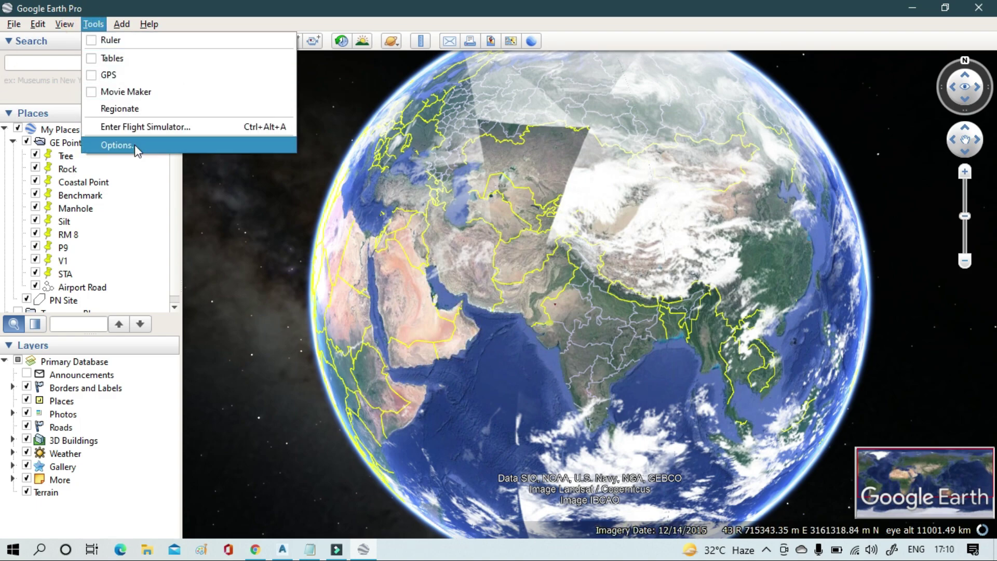
click(117, 145)
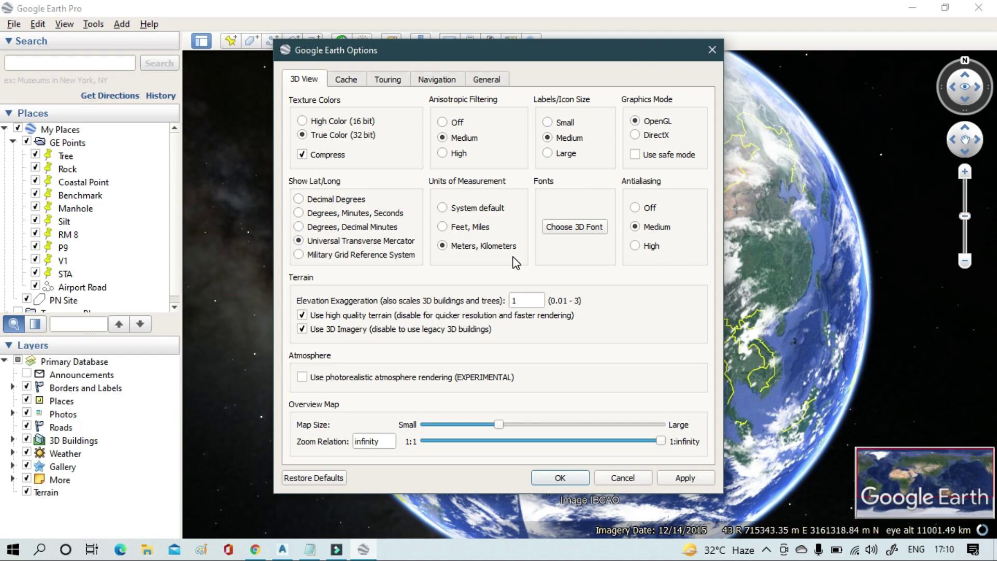
click(683, 477)
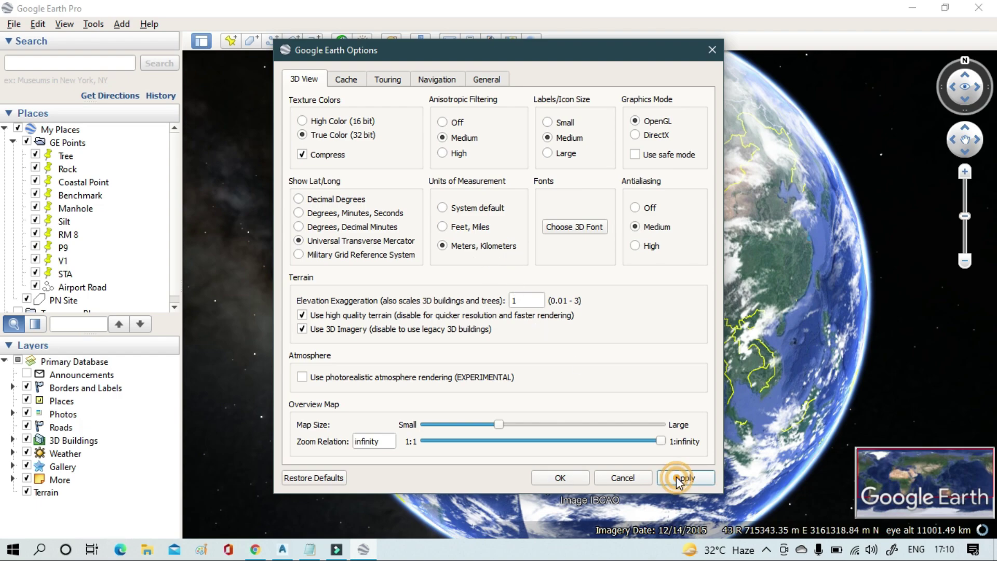
click(576, 477)
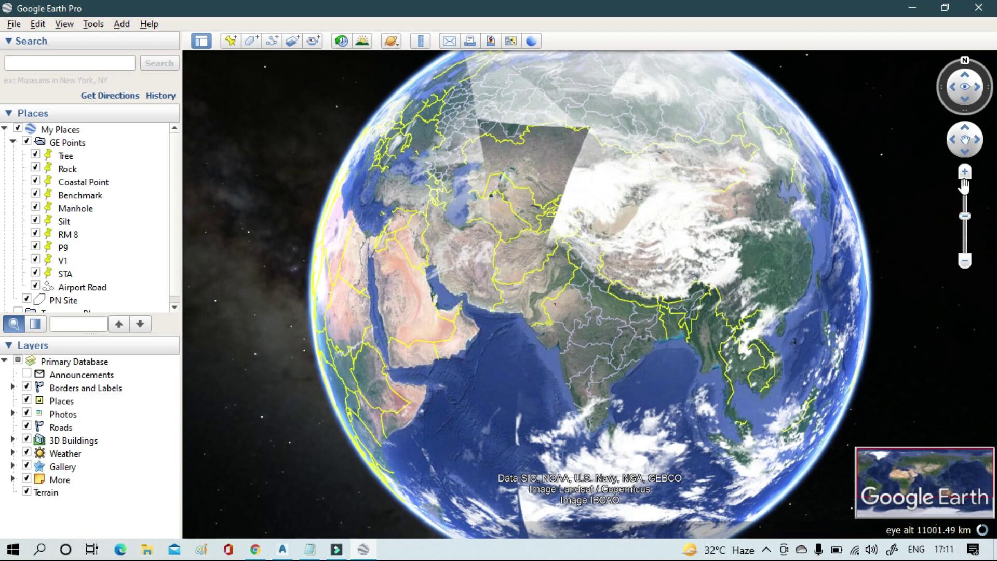
- Examine the runways, terminals and nearby metro lines around Indira Gandhi International Airport in New Delhi
drag(966, 217, 965, 167)
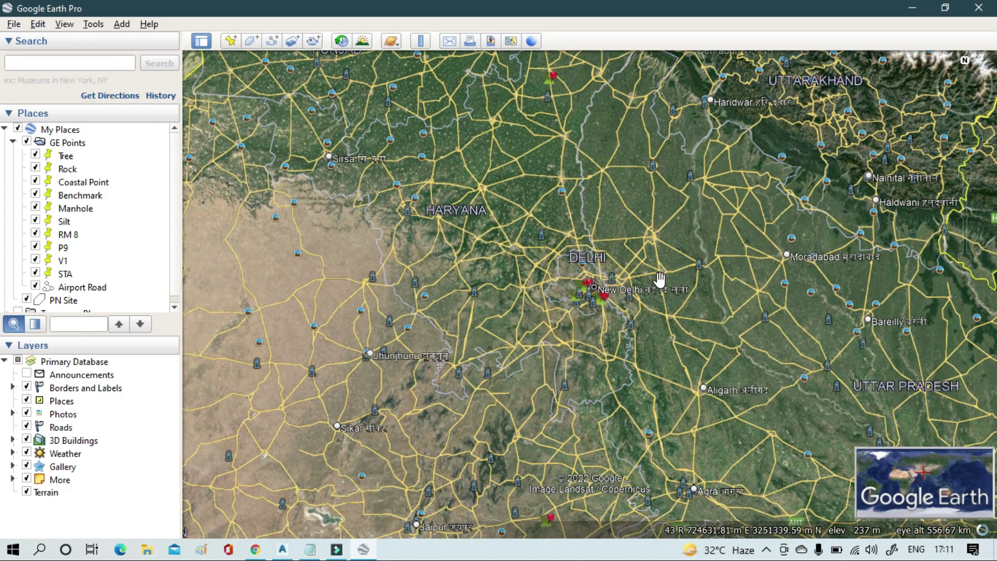
scroll(592, 291, up, 2)
scroll(595, 287, up, 3)
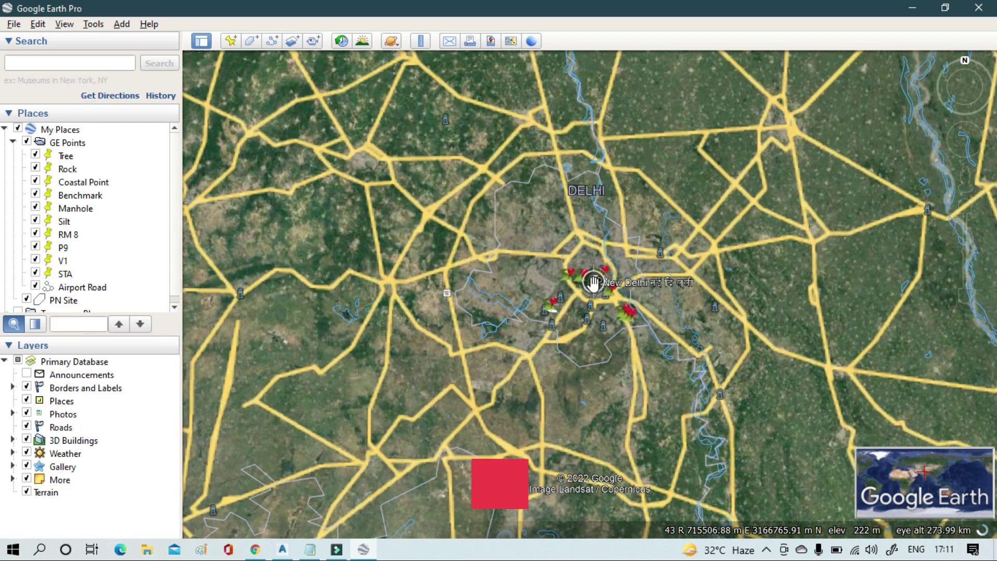
scroll(595, 284, up, 3)
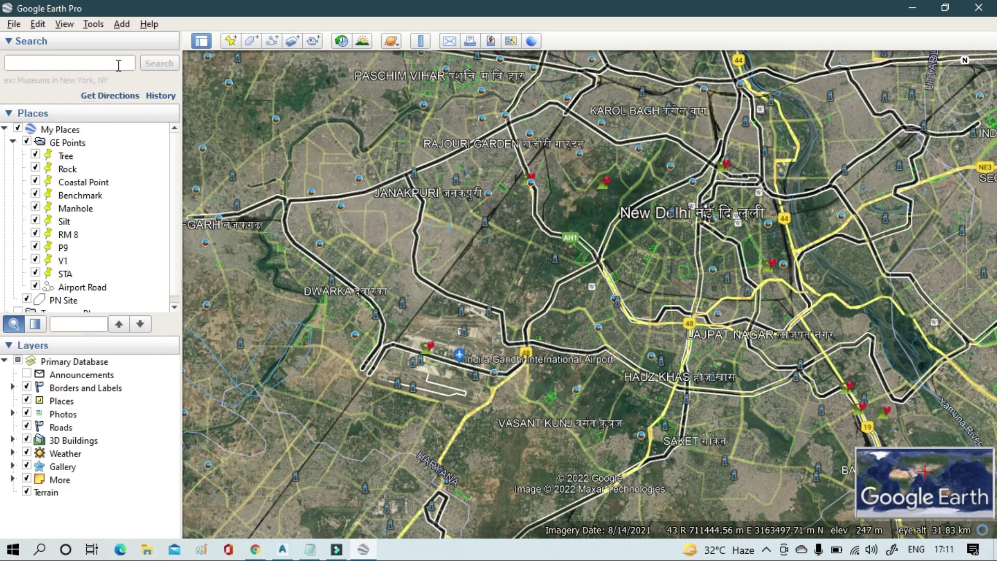
scroll(383, 403, up, 3)
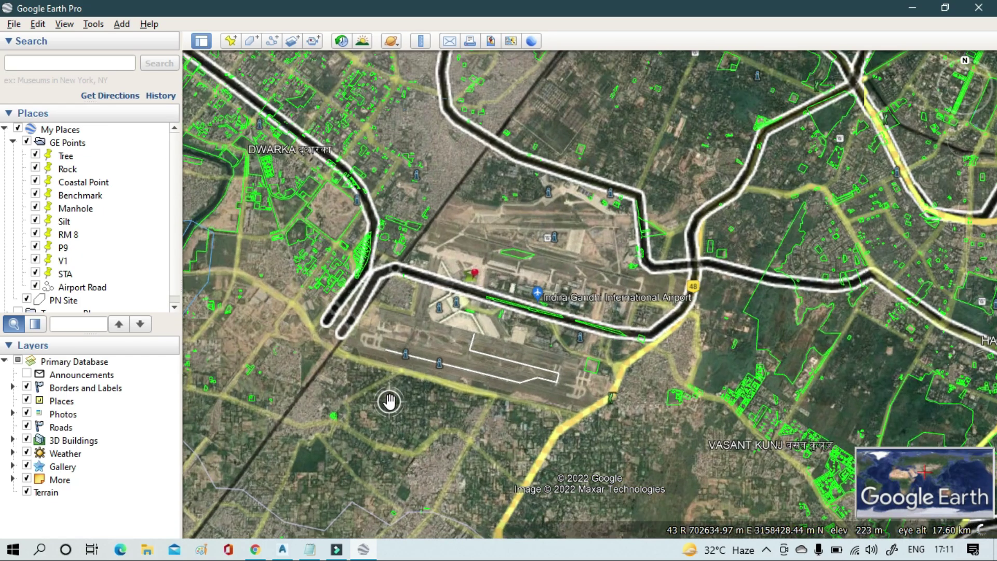
scroll(445, 365, up, 3)
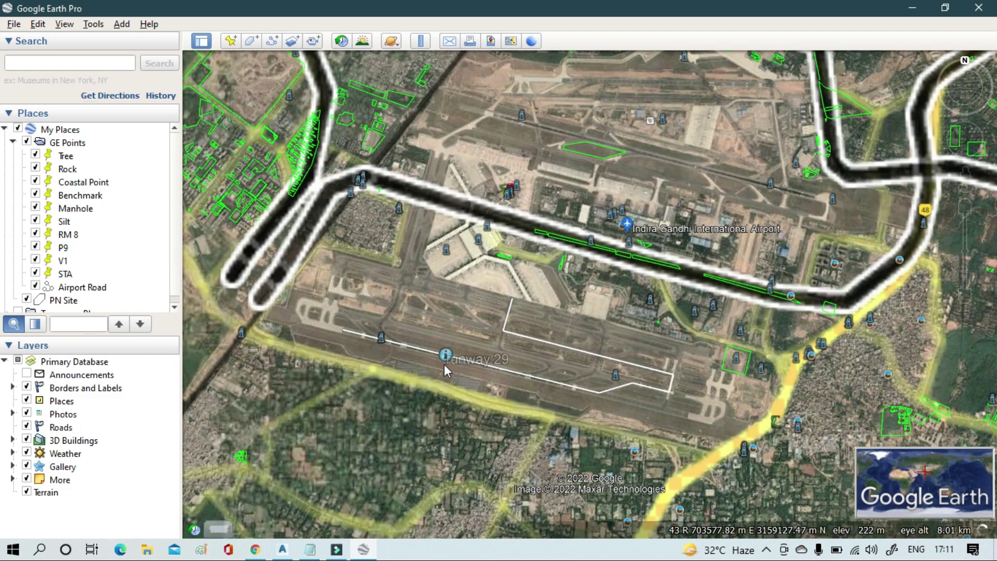
scroll(444, 363, up, 2)
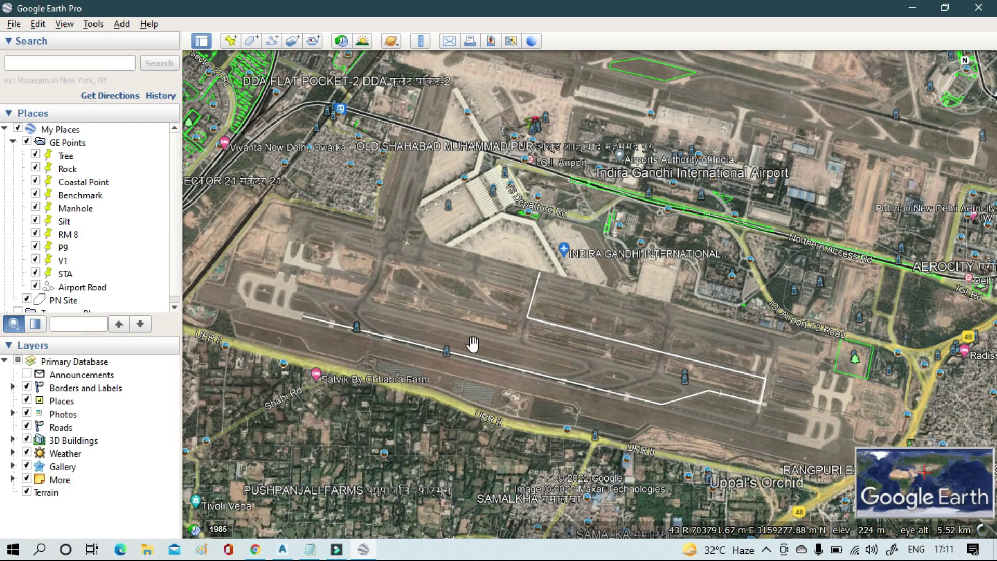
drag(486, 334, 527, 288)
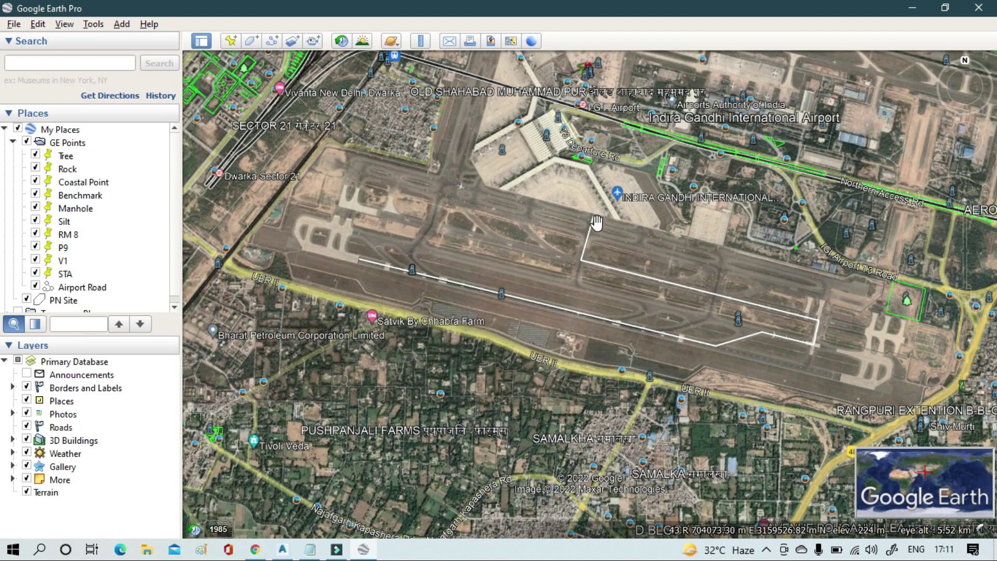
drag(596, 223, 583, 275)
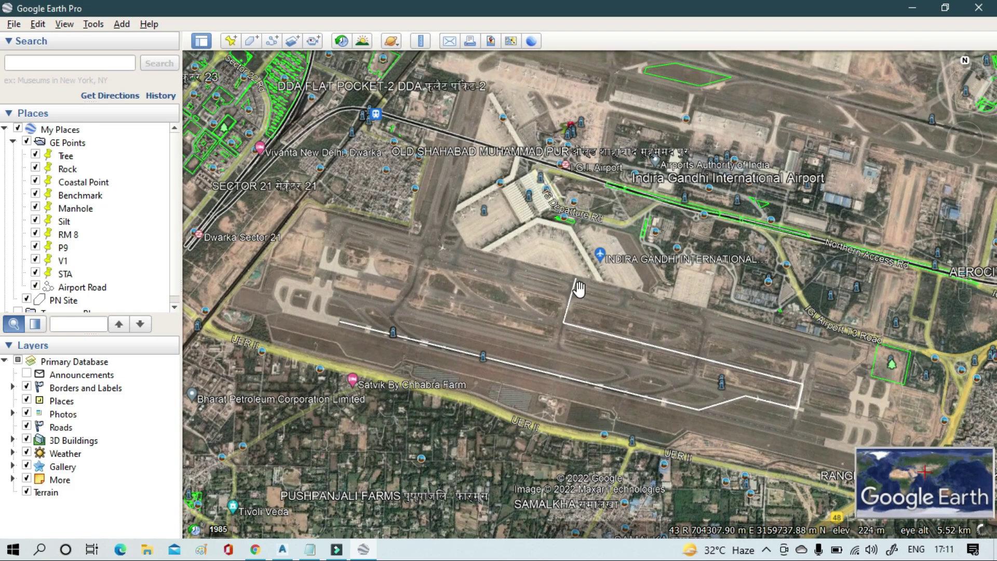
scroll(571, 289, down, 3)
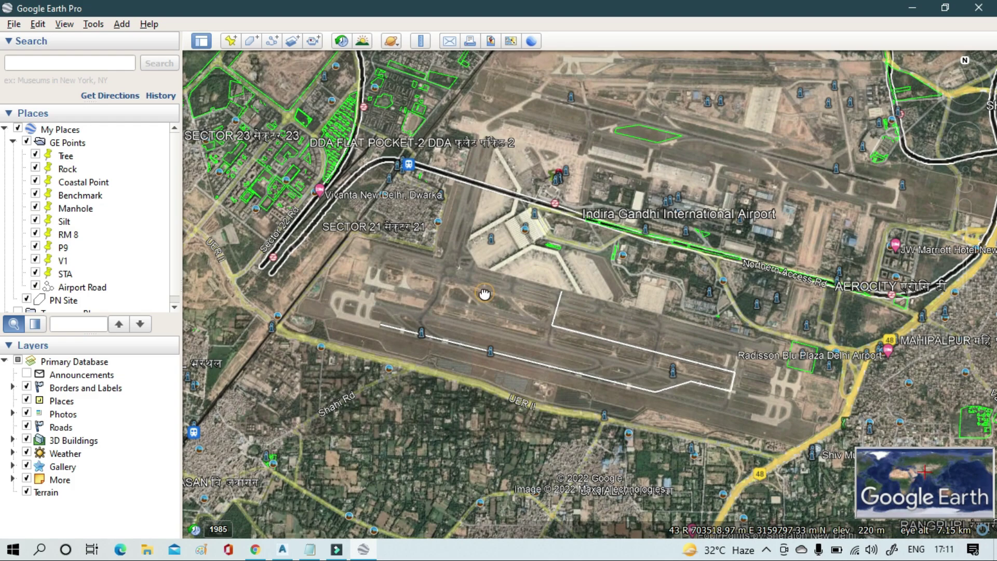
drag(478, 300, 455, 352)
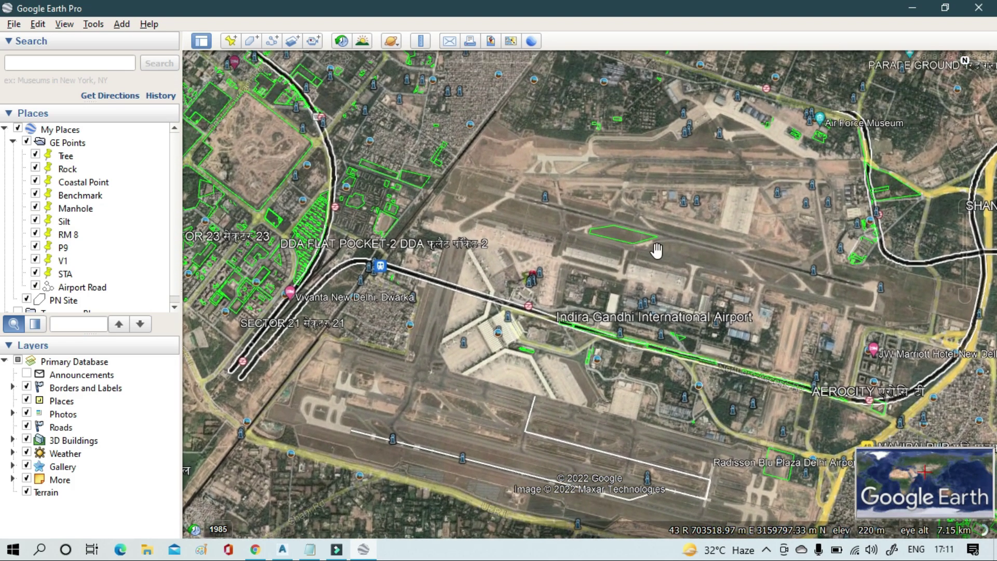
- Read the information balloon of the subway station just northwest of the Air Force Museum and close it
click(768, 89)
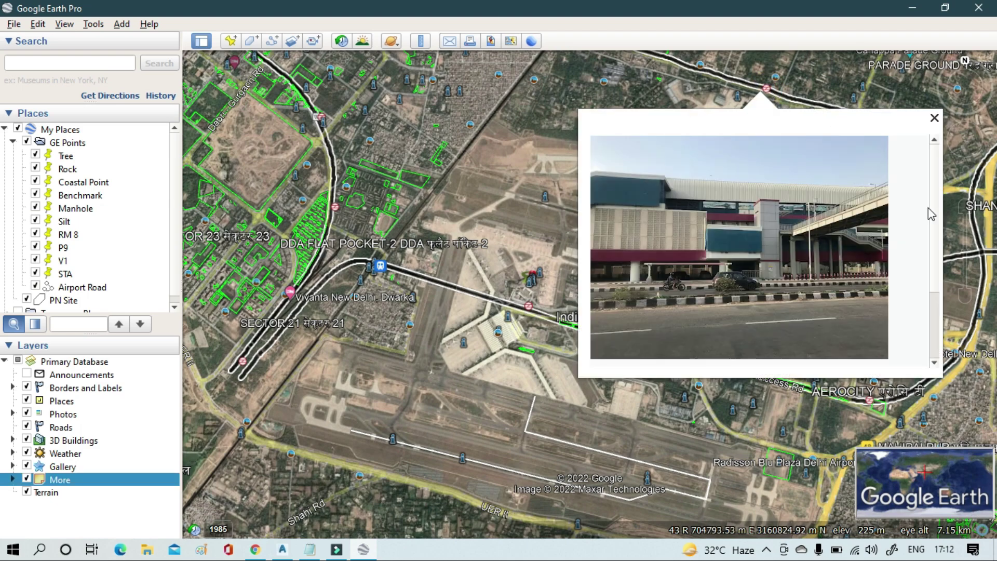
scroll(937, 257, down, 3)
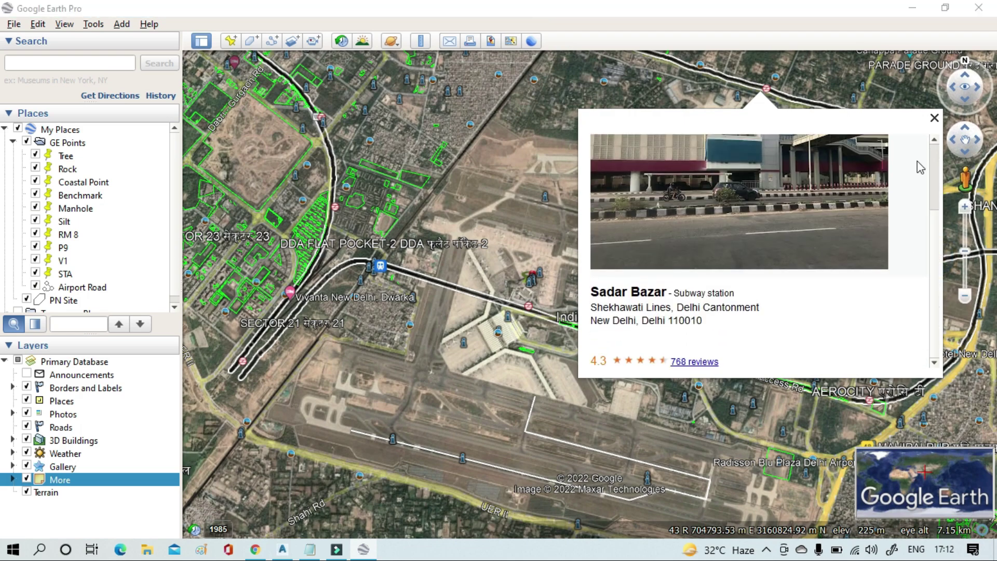
click(934, 118)
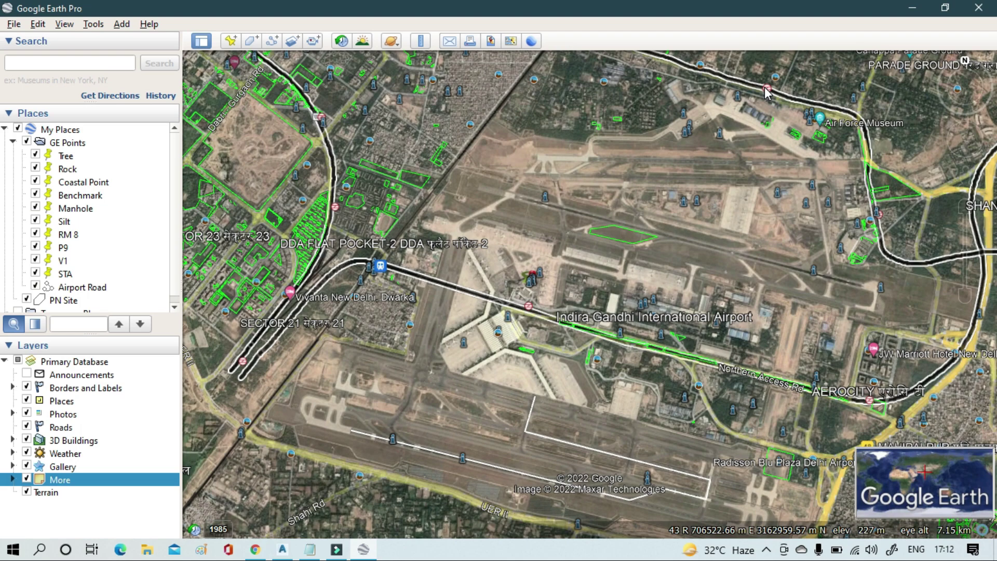
- Measure the straight-line distance in kilometers from the Dwarka Sector 21 station to the Sadar Bazar station, then clear the line and close the ruler
click(421, 41)
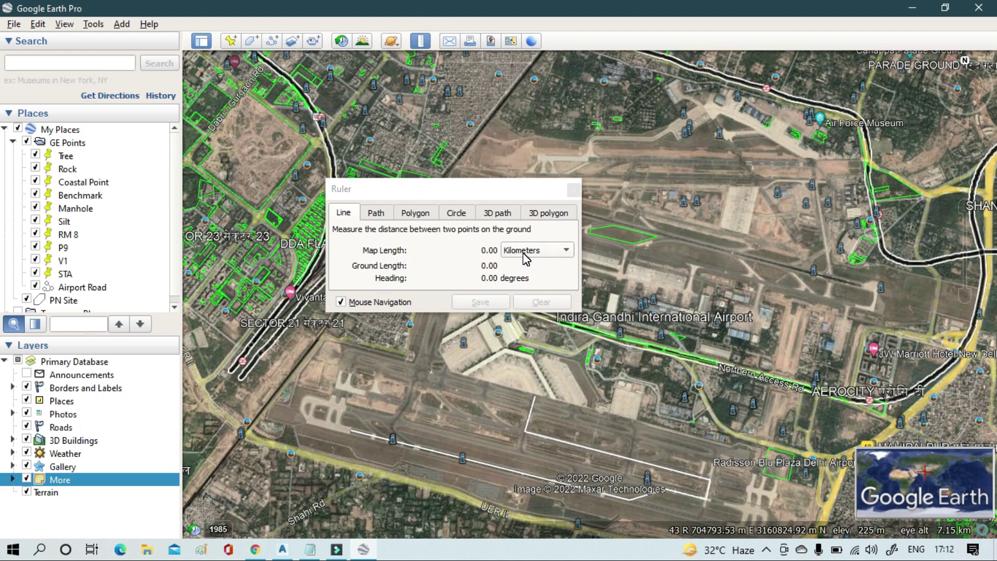
click(243, 359)
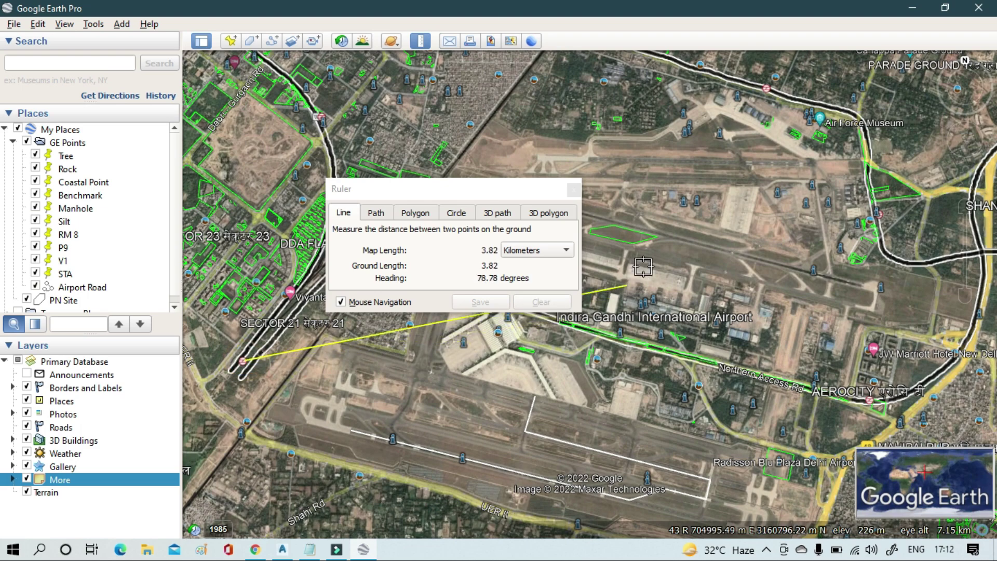
click(767, 89)
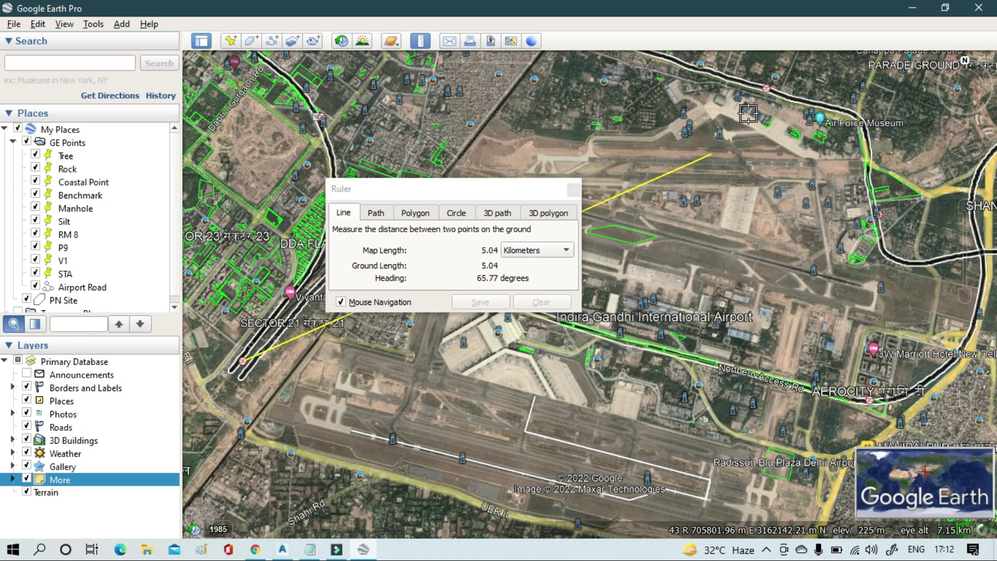
click(763, 89)
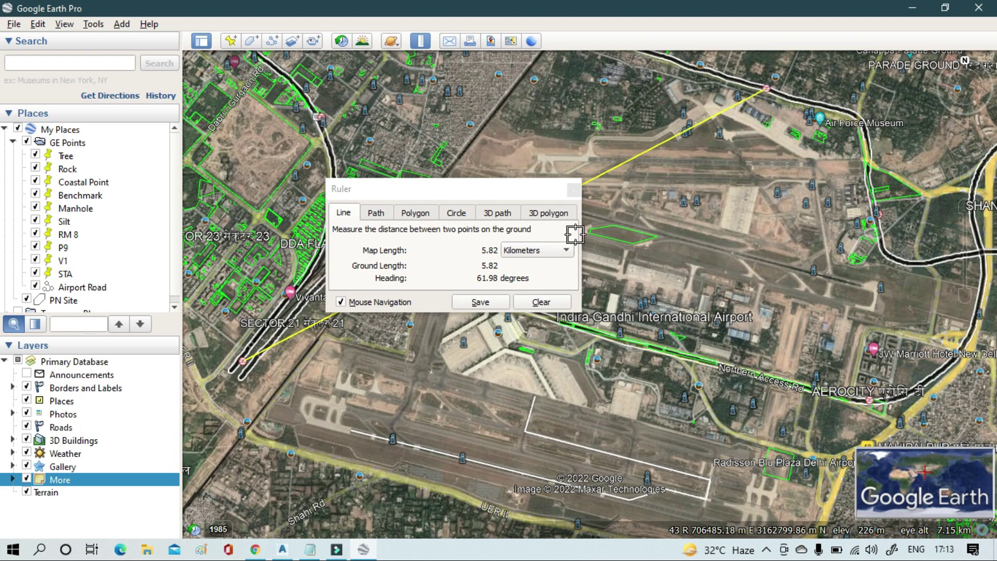
click(542, 303)
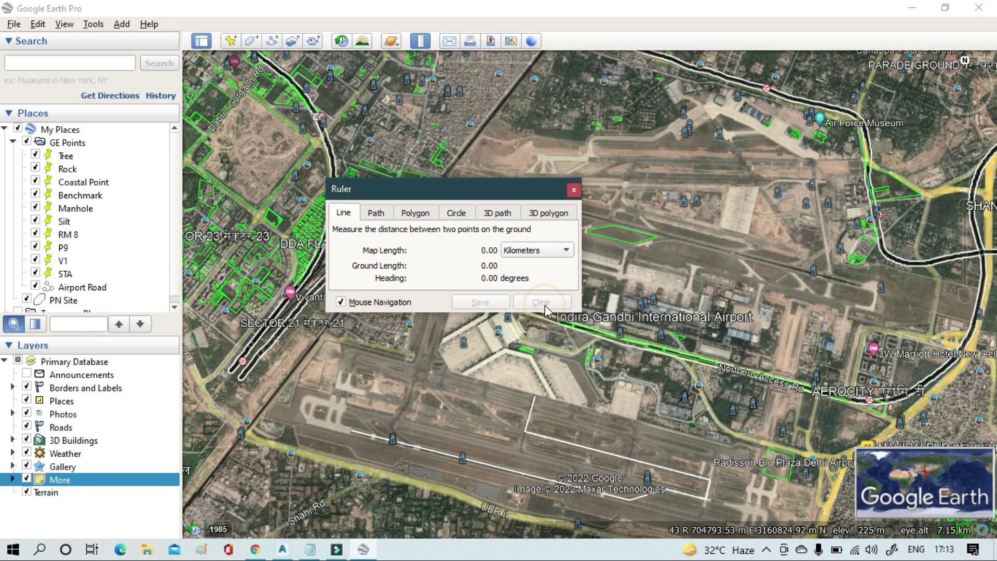
click(574, 191)
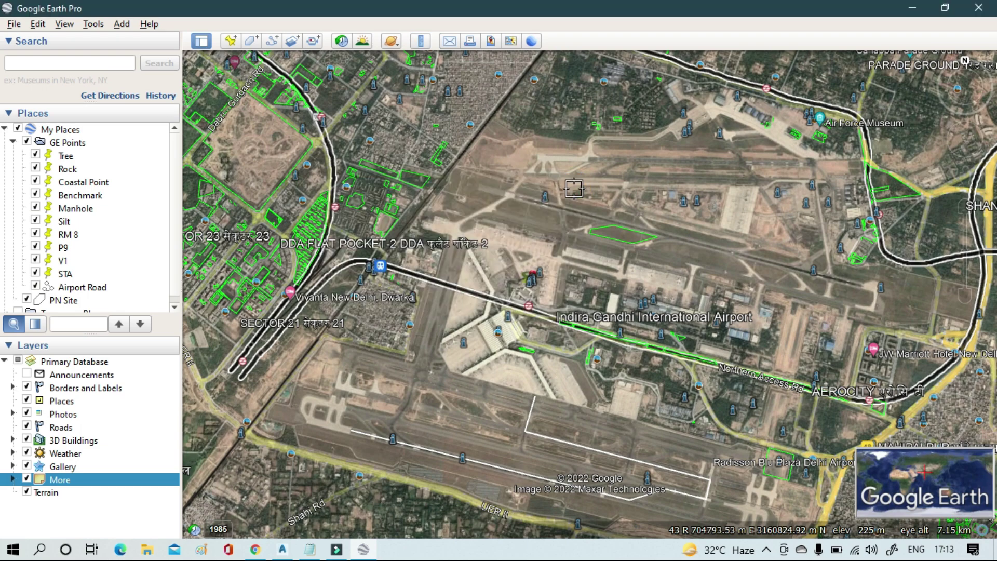
- Add a placemark named T1 on the Dwarka Sector 21 station, at about 701400 m E, 3160089 m N
click(231, 42)
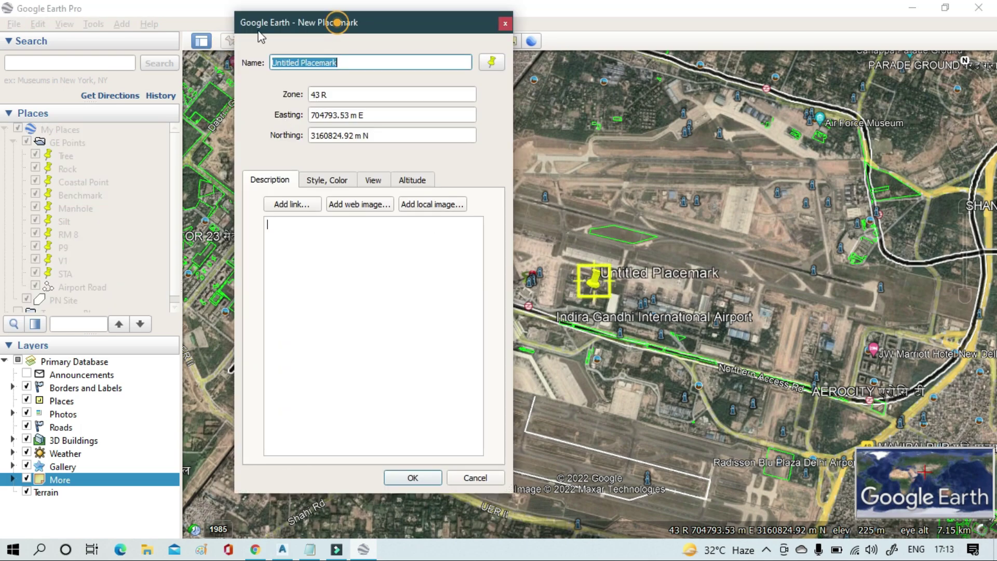
drag(338, 30, 771, 50)
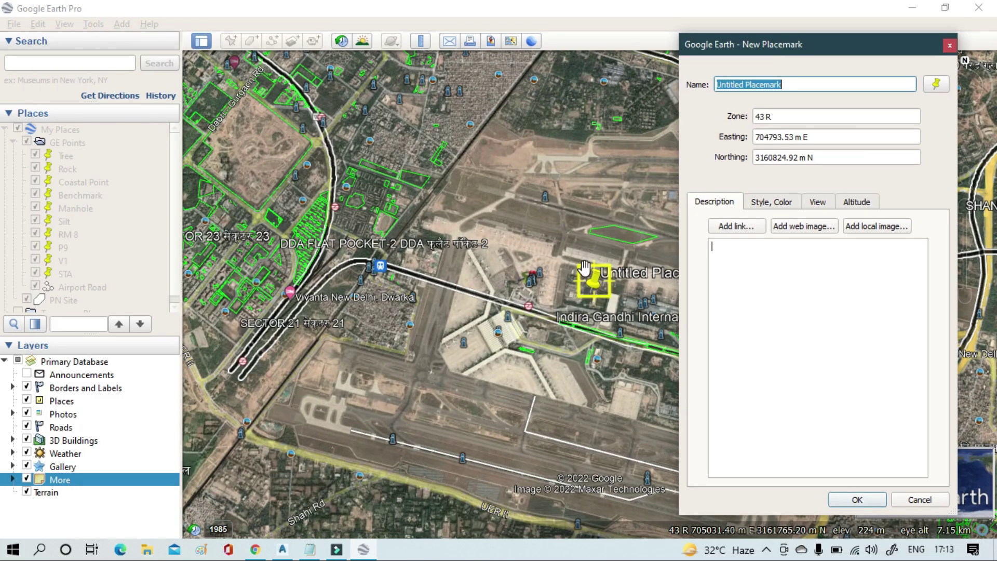
drag(593, 283, 442, 287)
drag(266, 293, 243, 371)
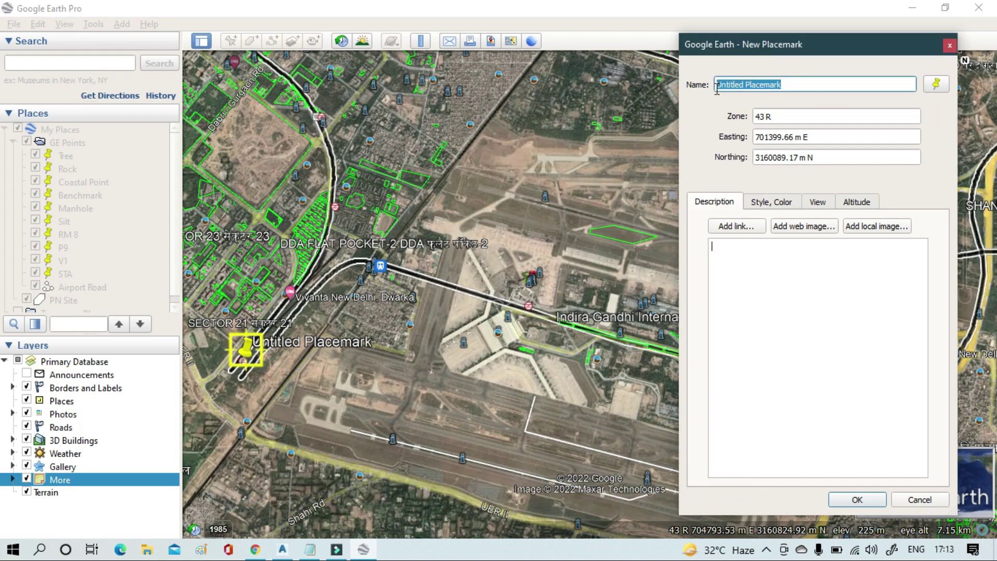
text(T1)
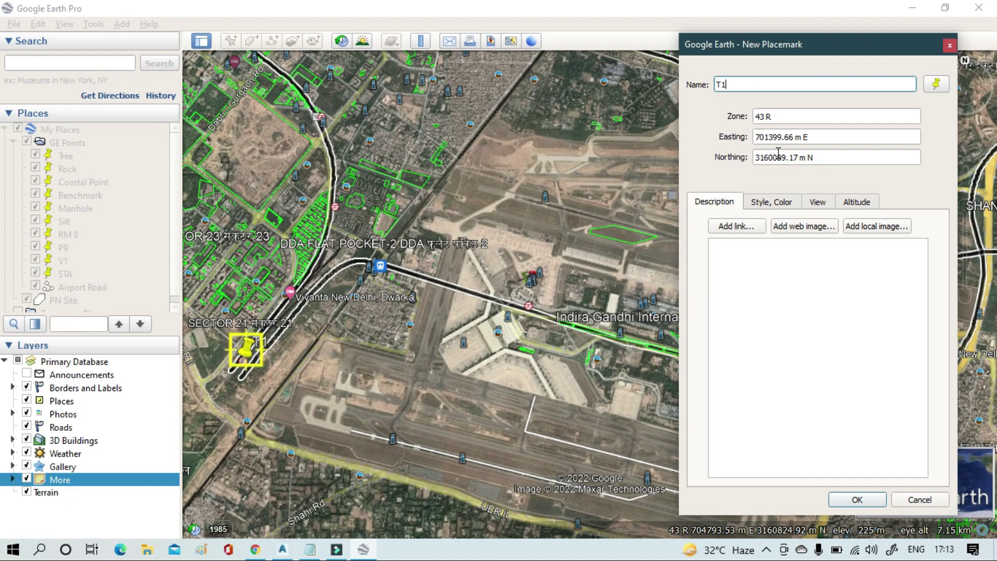
- Copy placemark T1's easting value, 701399.66, into the empty Notepad document
double_click(796, 138)
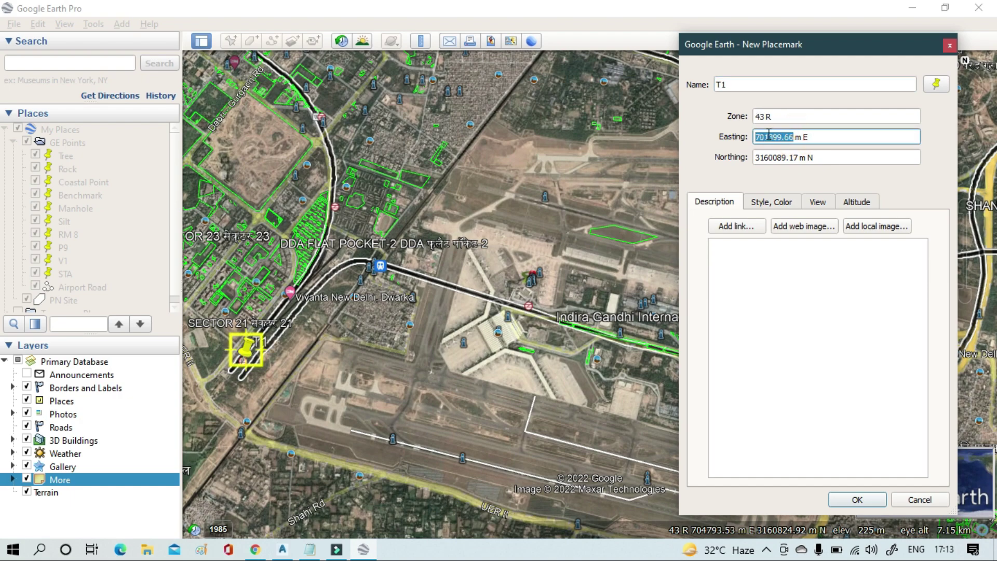
right_click(768, 136)
click(797, 193)
click(310, 549)
right_click(760, 257)
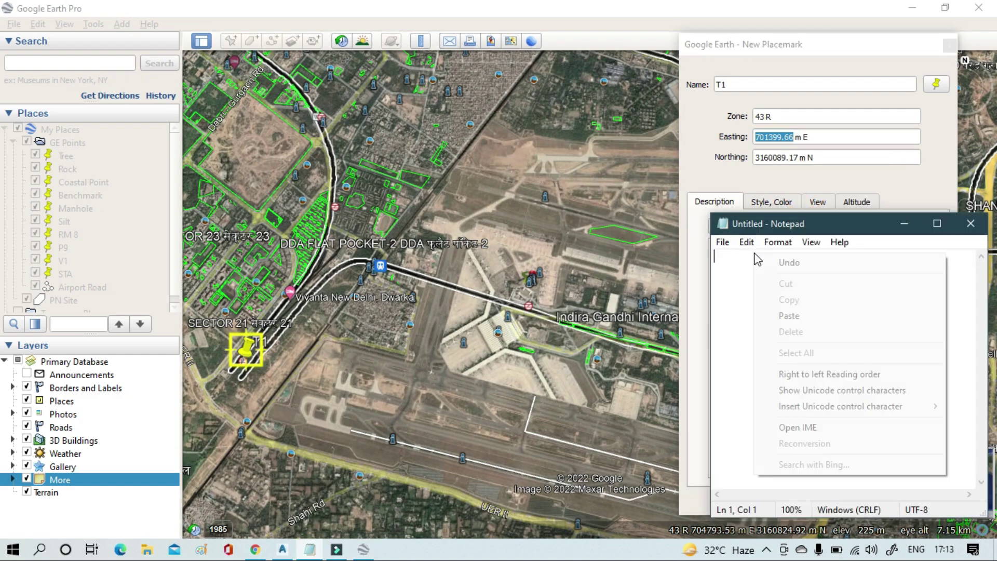
click(808, 318)
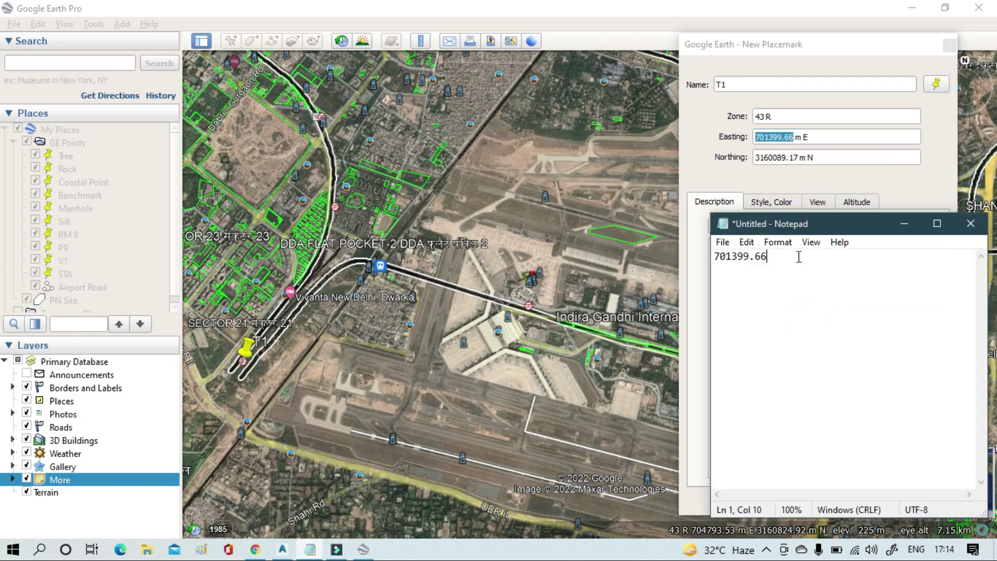
- Copy placemark T1's northing value, 3160089.17, onto the second line in Notepad and minimize Notepad
double_click(794, 157)
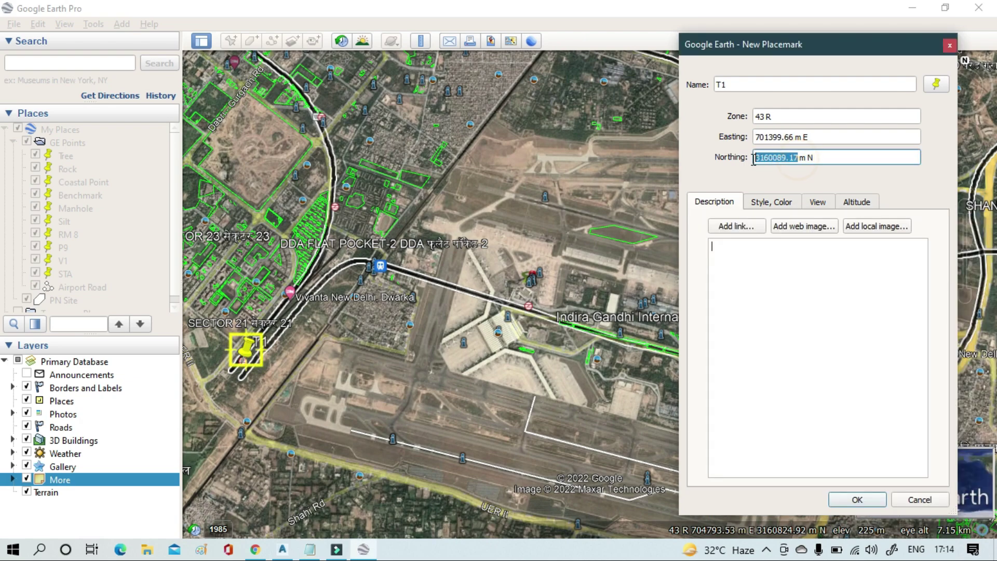
right_click(773, 161)
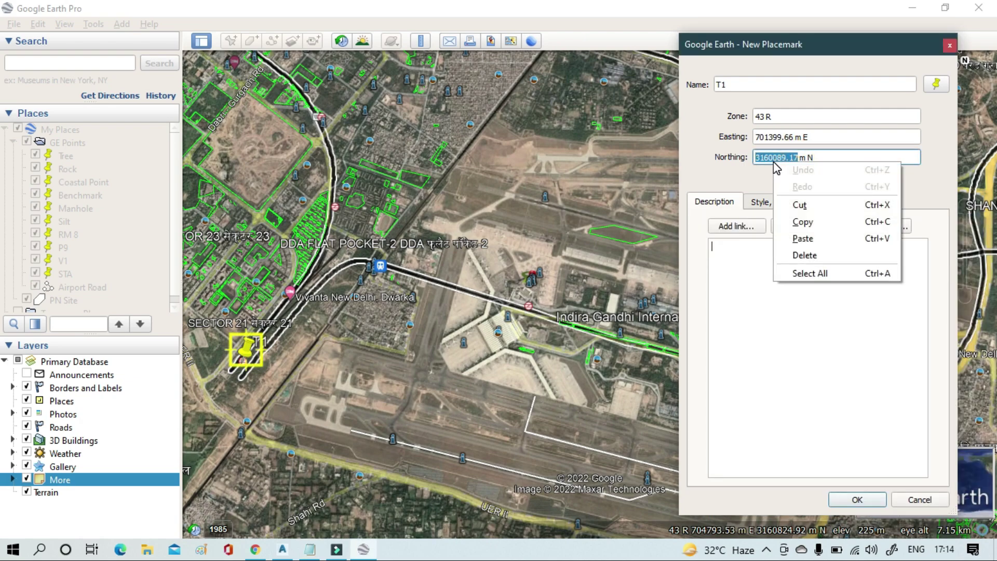
click(804, 222)
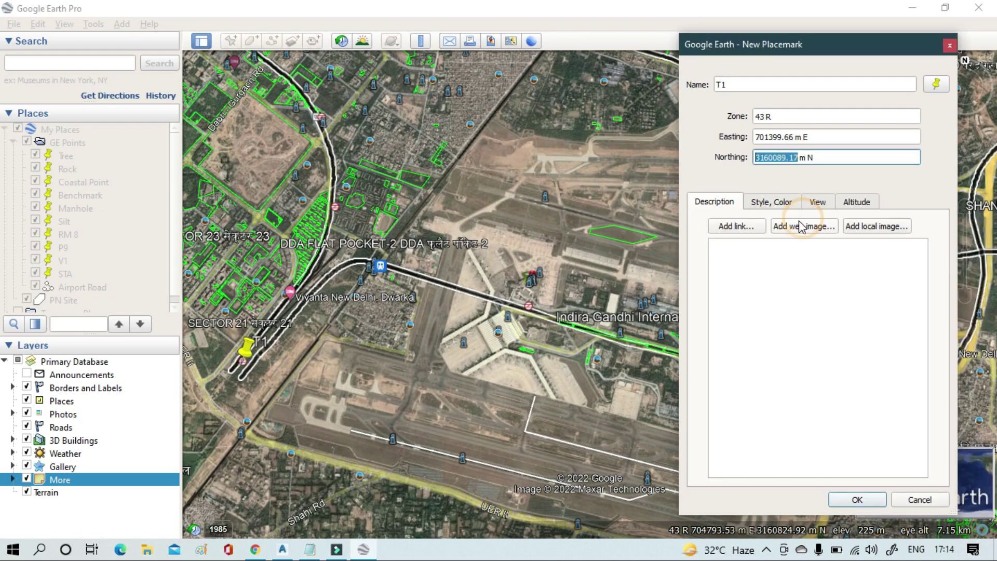
click(310, 549)
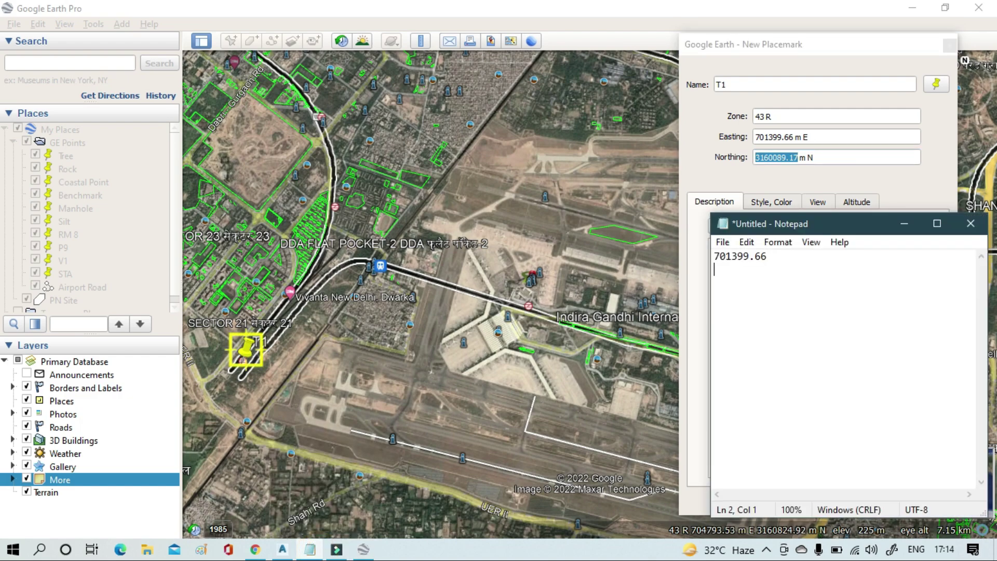
key(ctrl+v)
click(904, 223)
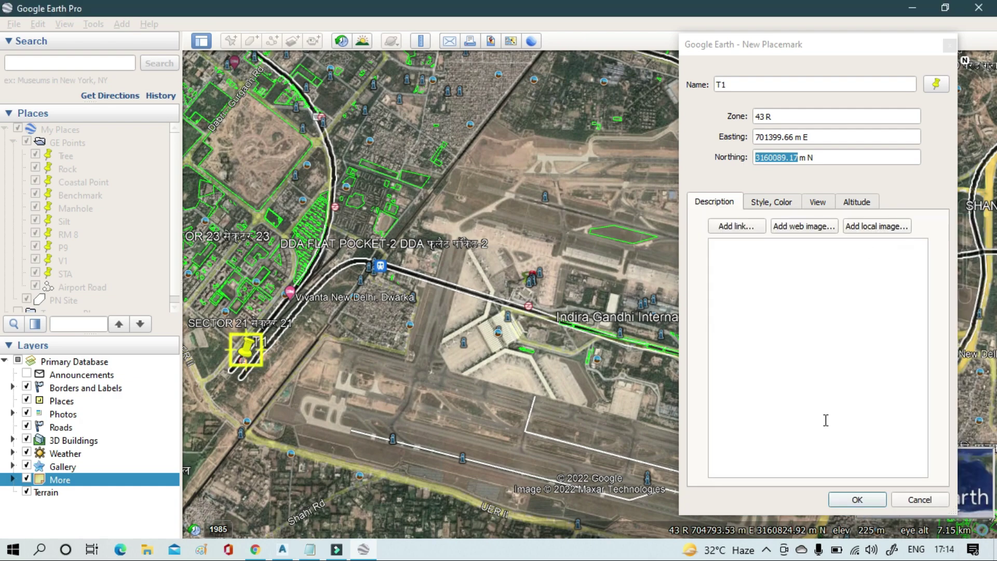
- Confirm placemark T1 and add a placemark named T2 on the Sadar Bazar station, at about 706552 m E, 3162937 m N
click(858, 499)
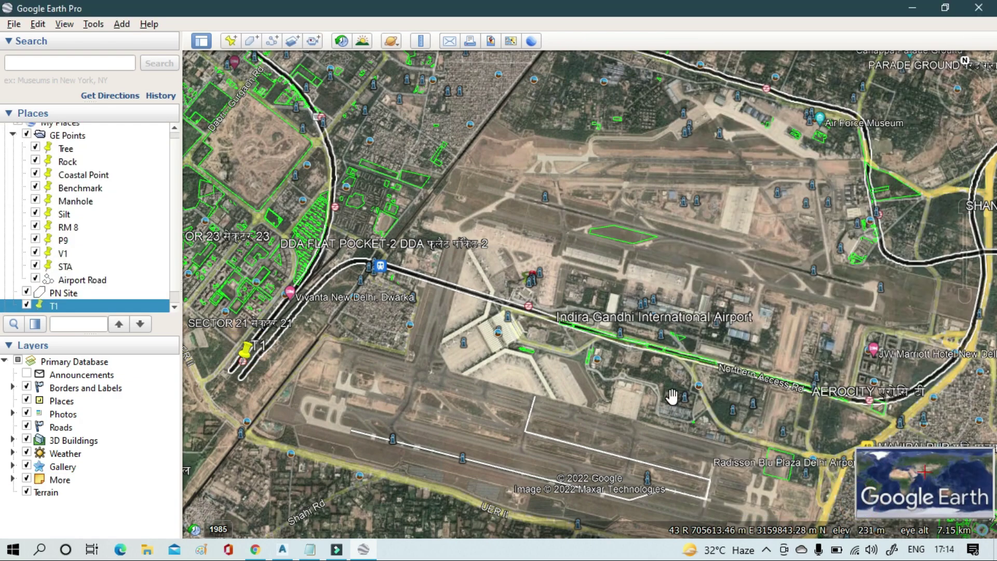
click(231, 40)
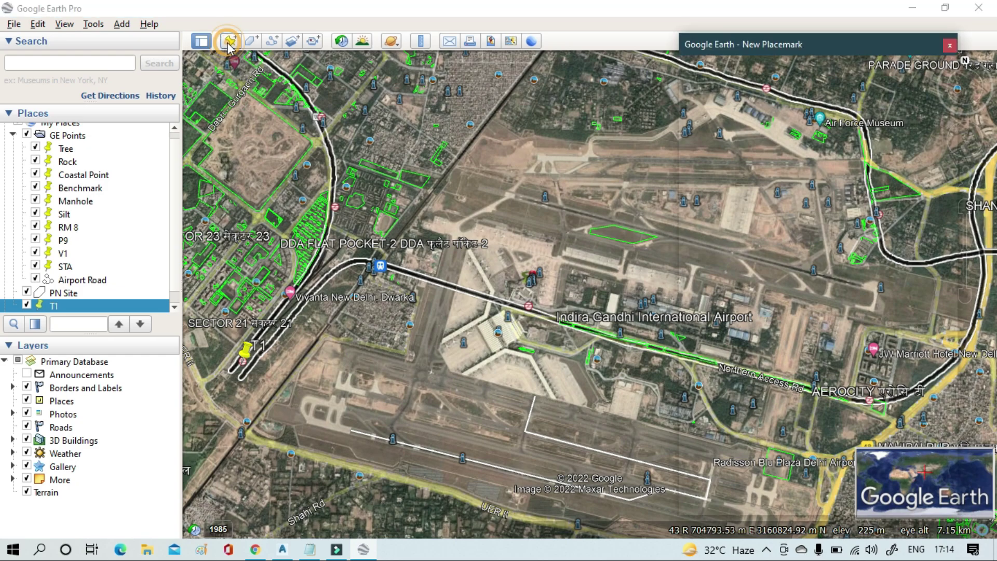
drag(877, 42, 232, 52)
drag(593, 280, 649, 198)
drag(722, 141, 768, 99)
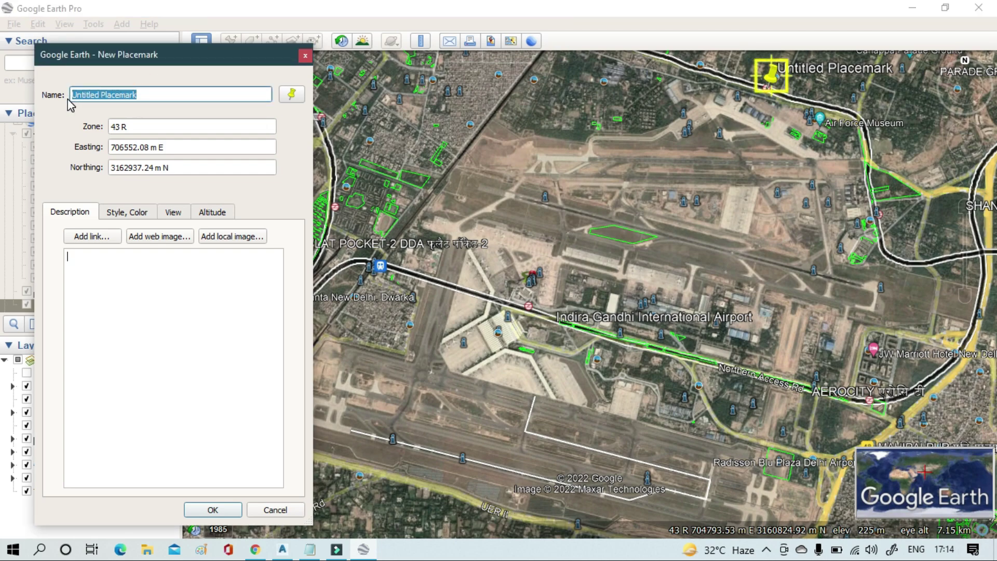
text(T2)
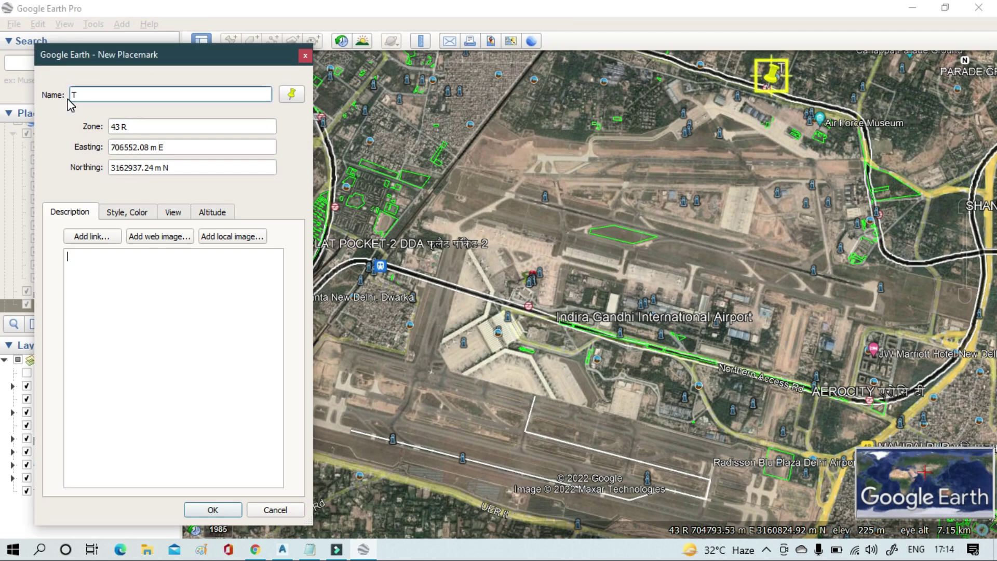
- Copy placemark T2's easting value, 706552.08, into Notepad below the T1 coordinates, leaving a blank line between them
double_click(150, 147)
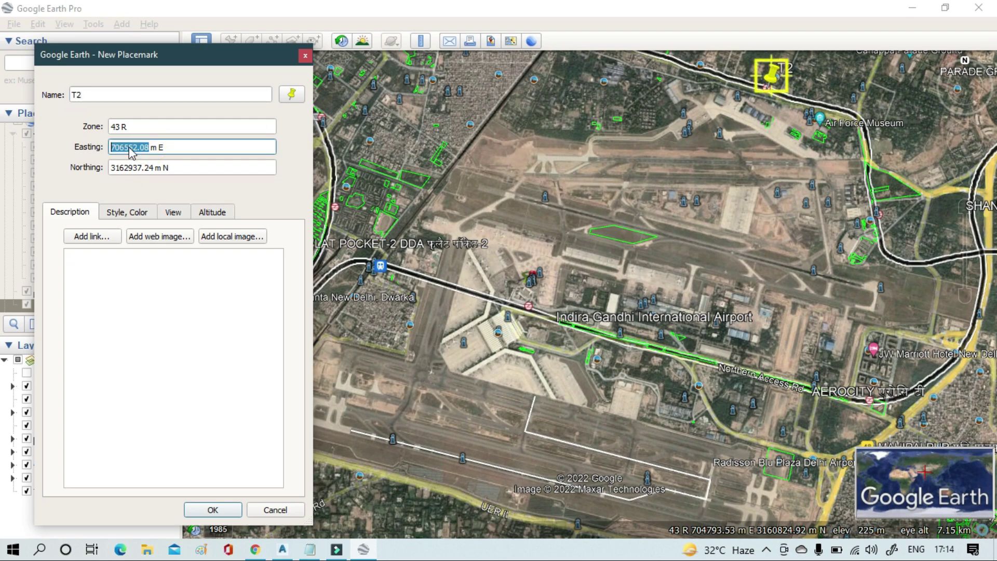
right_click(130, 151)
click(158, 204)
click(310, 549)
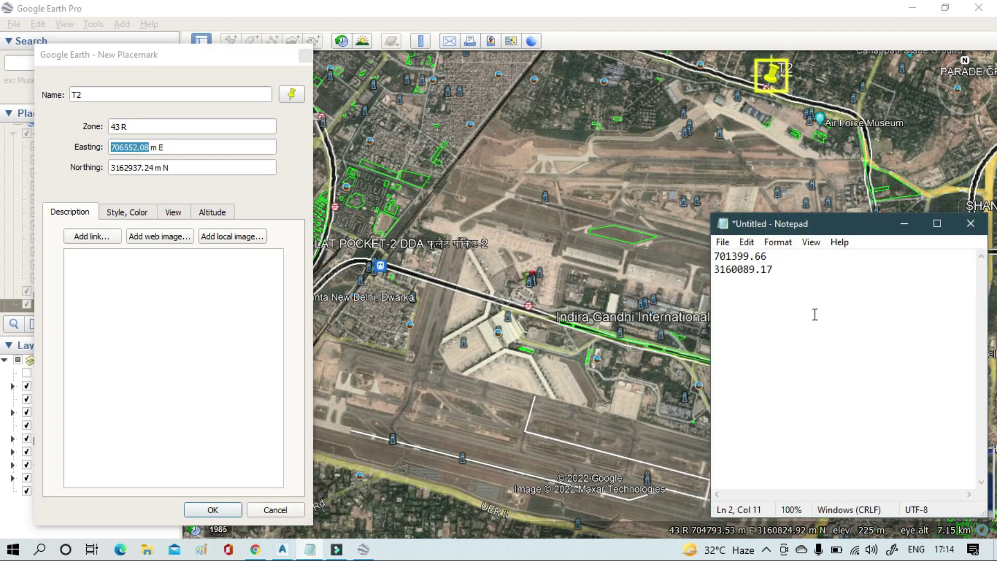
key(Return)
key(ctrl+v)
- Copy placemark T2's northing value, 3162937.24, onto the line below its easting in Notepad and confirm the placemark
double_click(156, 167)
right_click(119, 177)
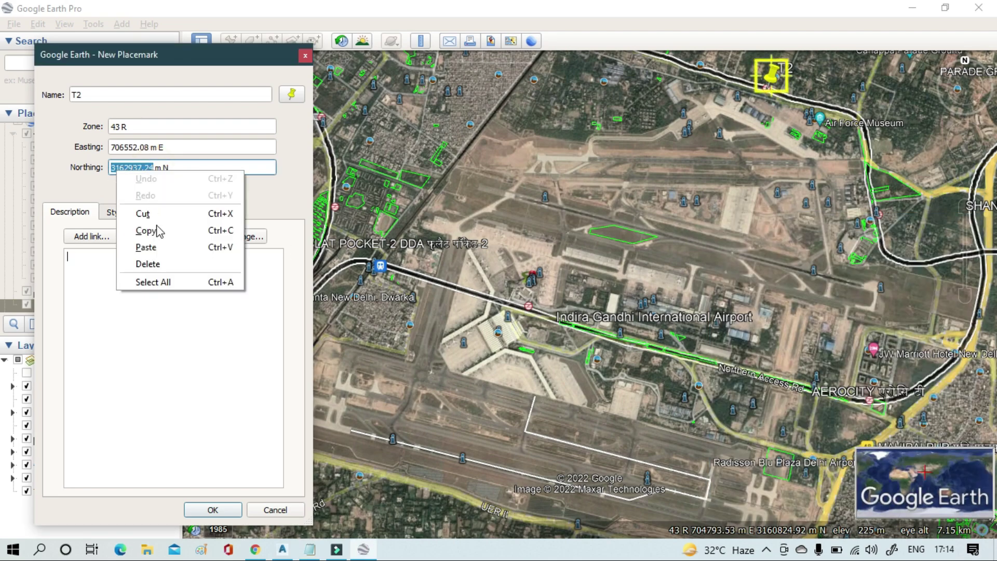
click(152, 230)
click(314, 551)
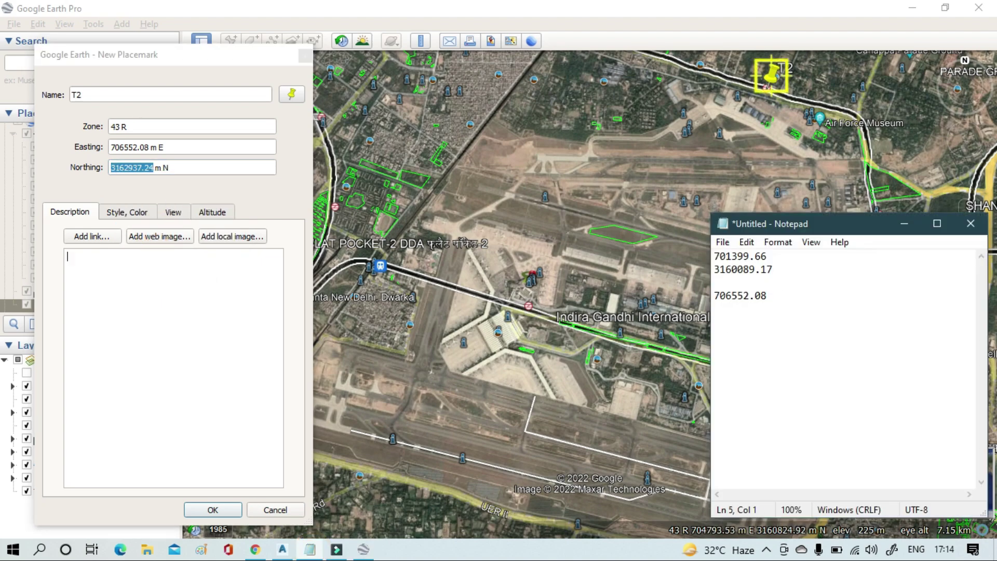
key(ctrl+v)
click(212, 510)
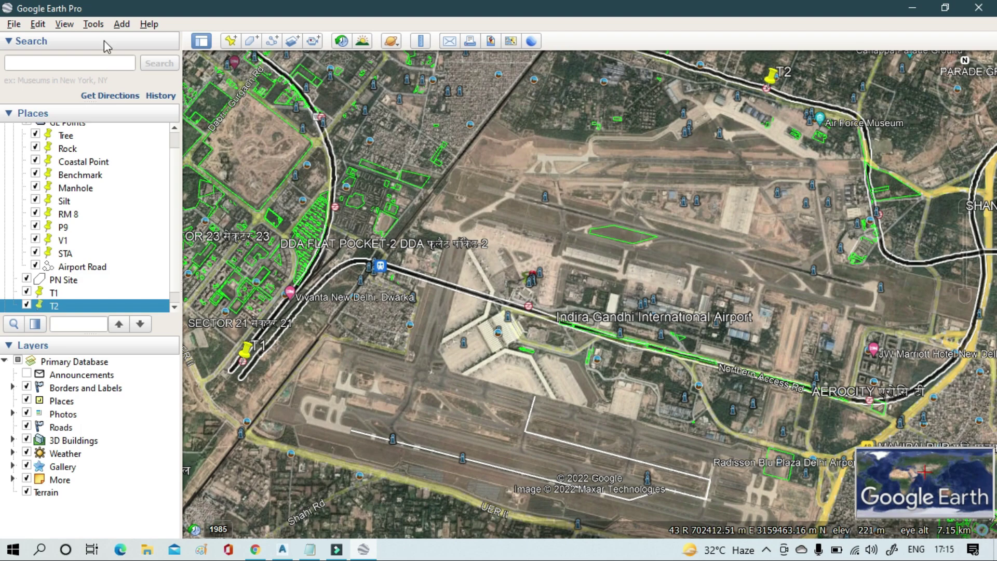
- Start saving the map view as an image and set its resolution to 3840x2160 (4K UHD)
click(13, 24)
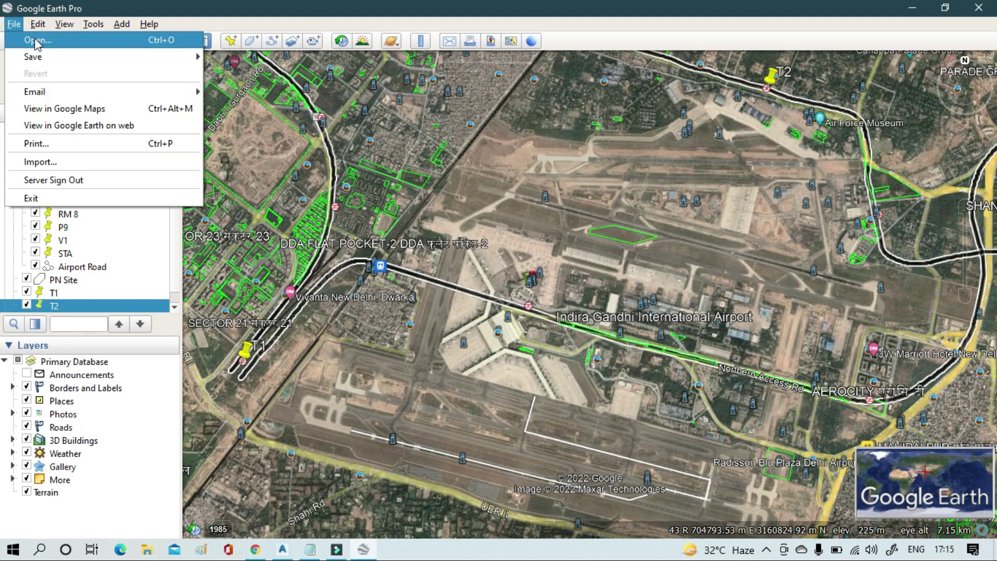
mouse_move(68, 66)
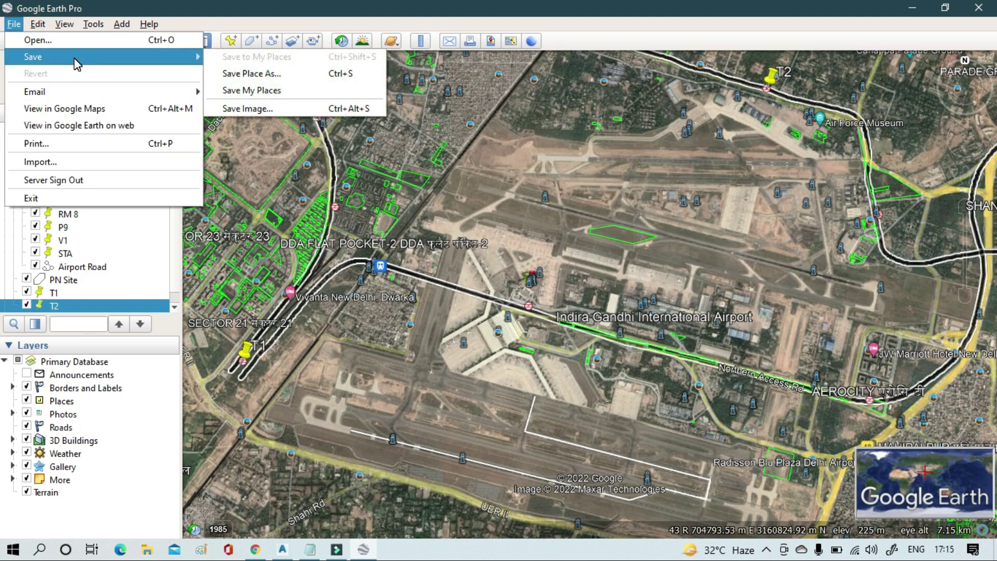
click(292, 110)
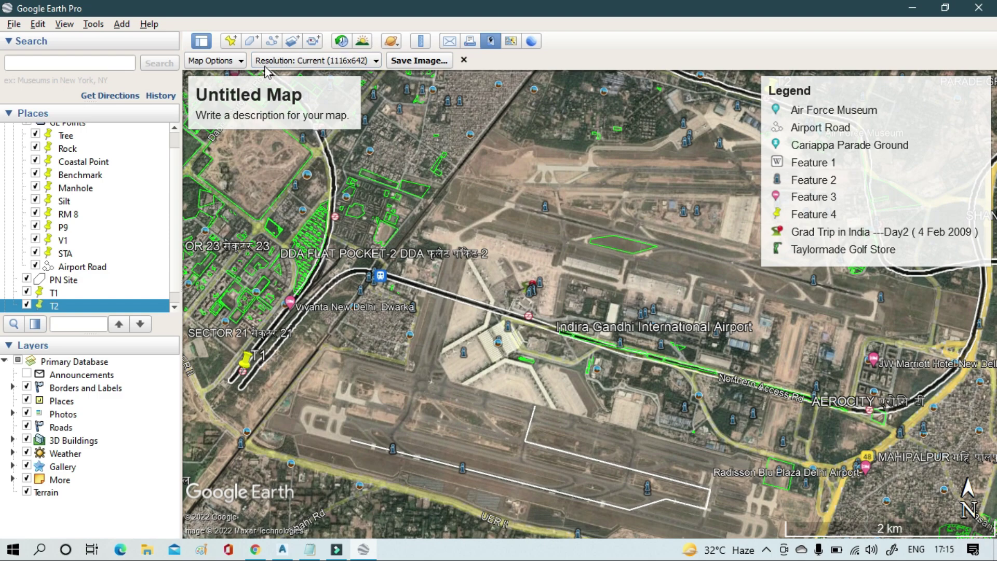
click(363, 63)
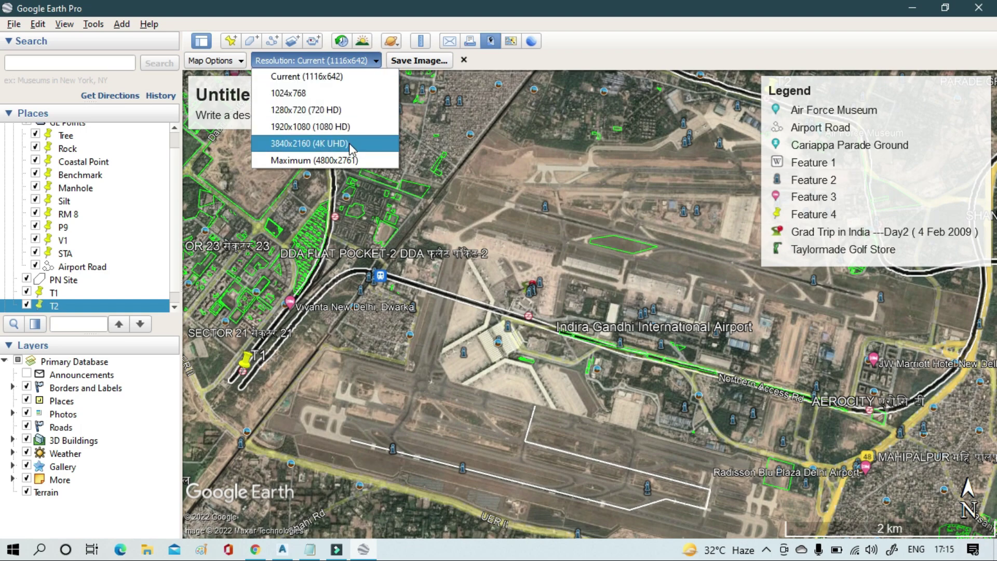
click(319, 149)
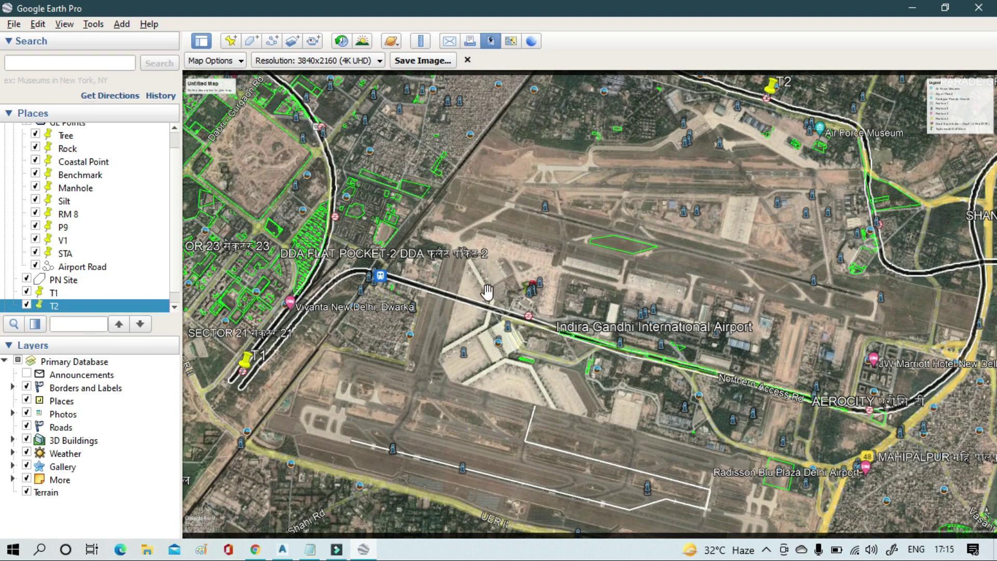
- Remove the legend from the map image, keeping the title and description, scale and compass
click(225, 62)
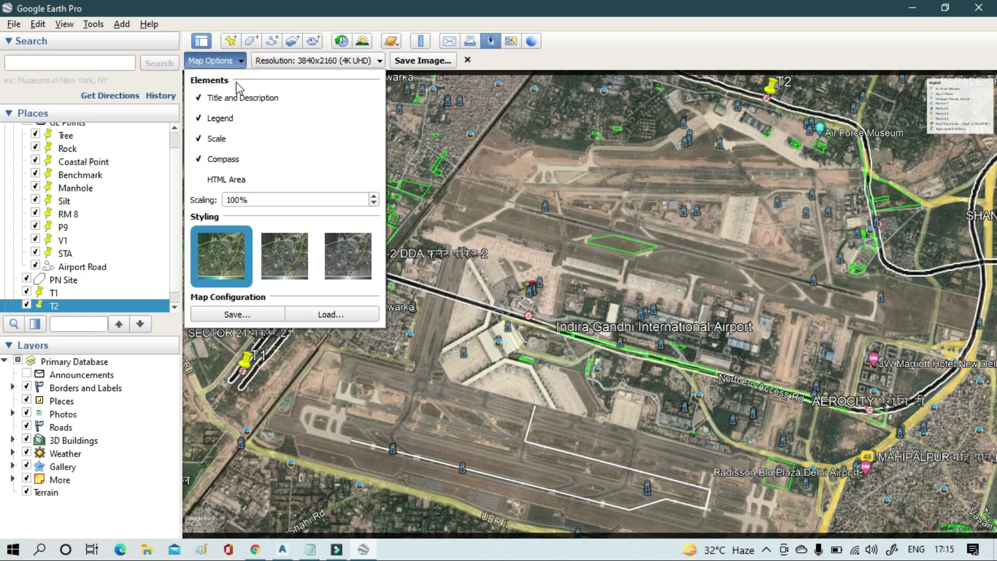
click(222, 119)
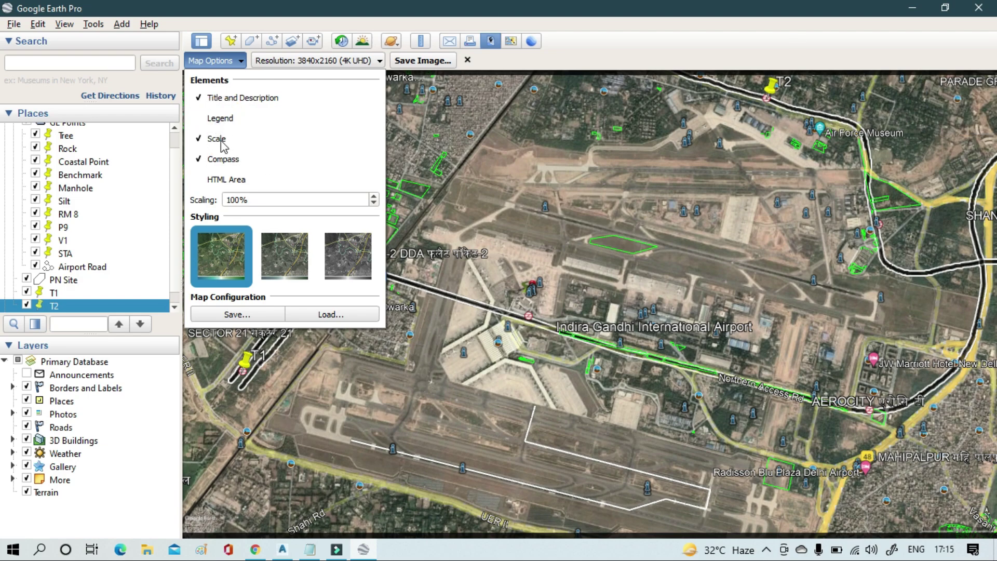
click(220, 142)
click(218, 160)
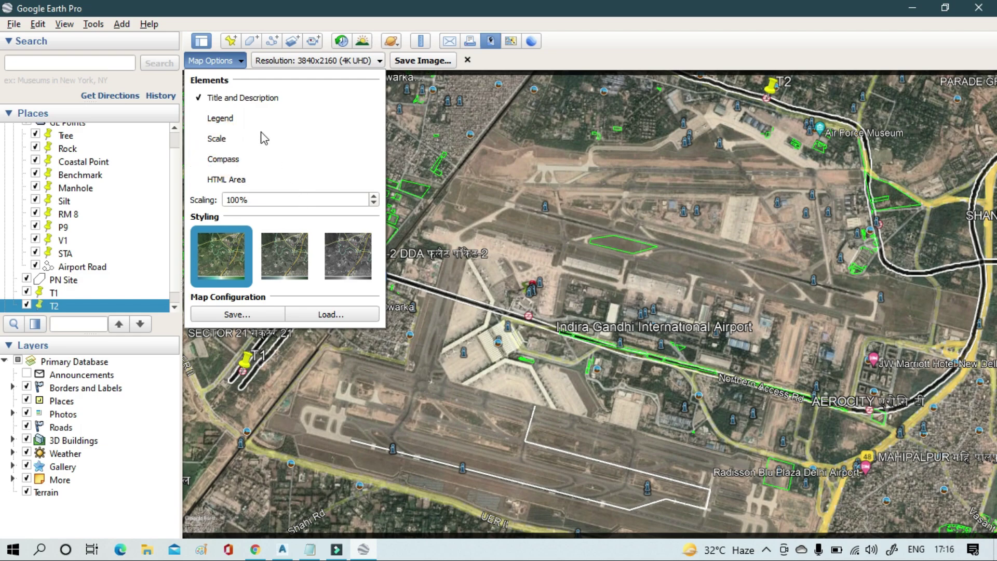
click(253, 102)
click(219, 159)
click(219, 139)
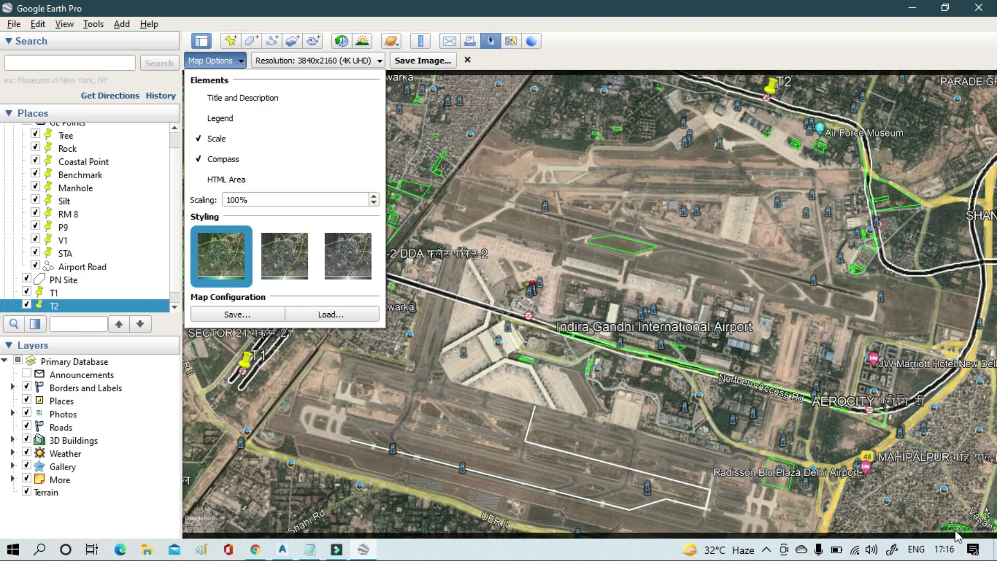
click(222, 102)
- Save the map image to the Desktop as a JPEG named abc
click(438, 65)
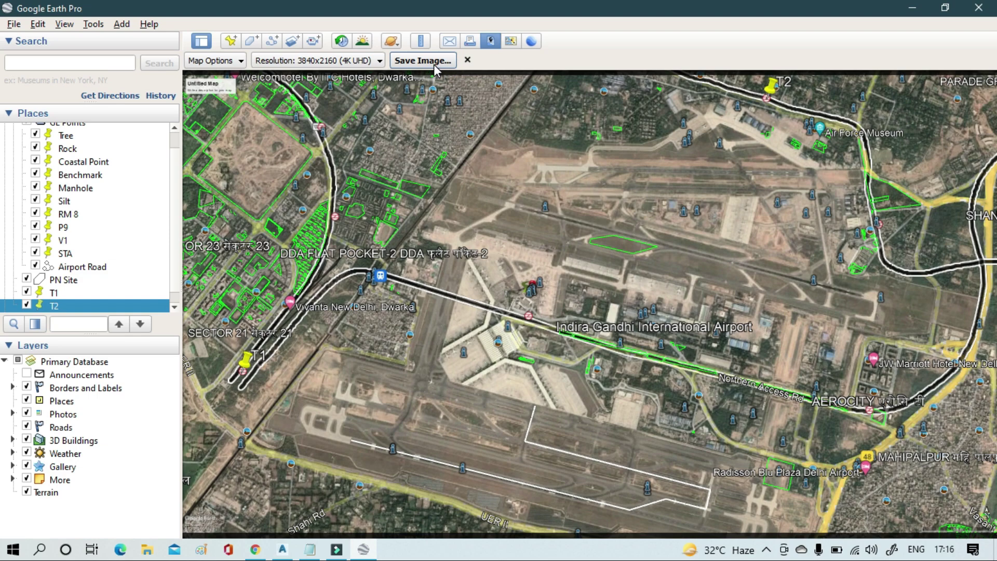
click(434, 64)
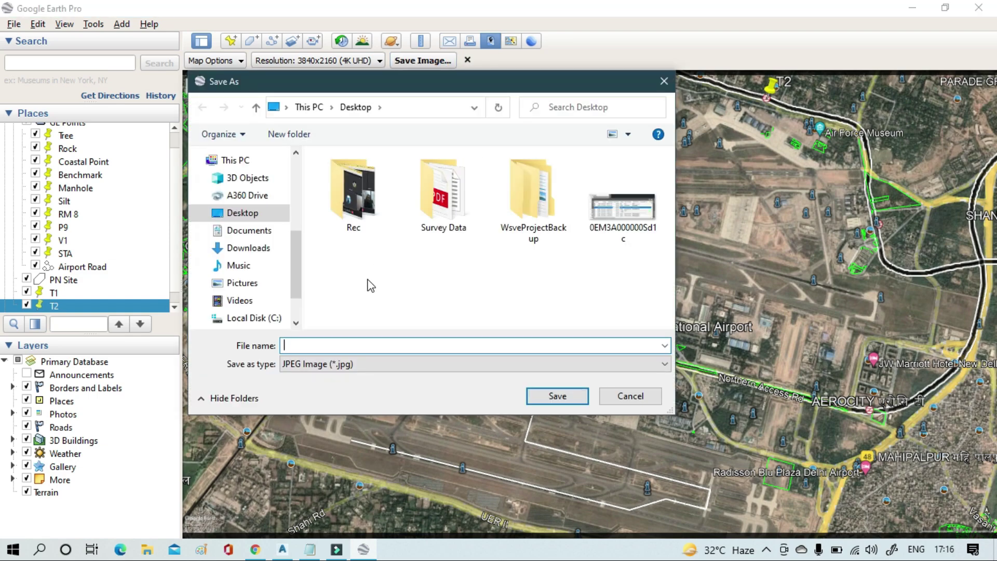
click(252, 218)
click(364, 344)
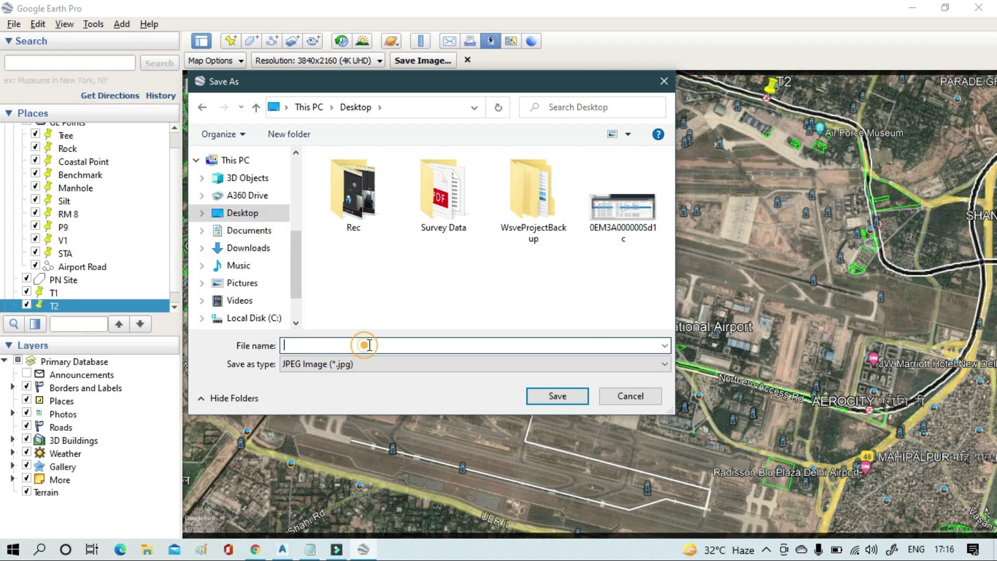
text(ab)
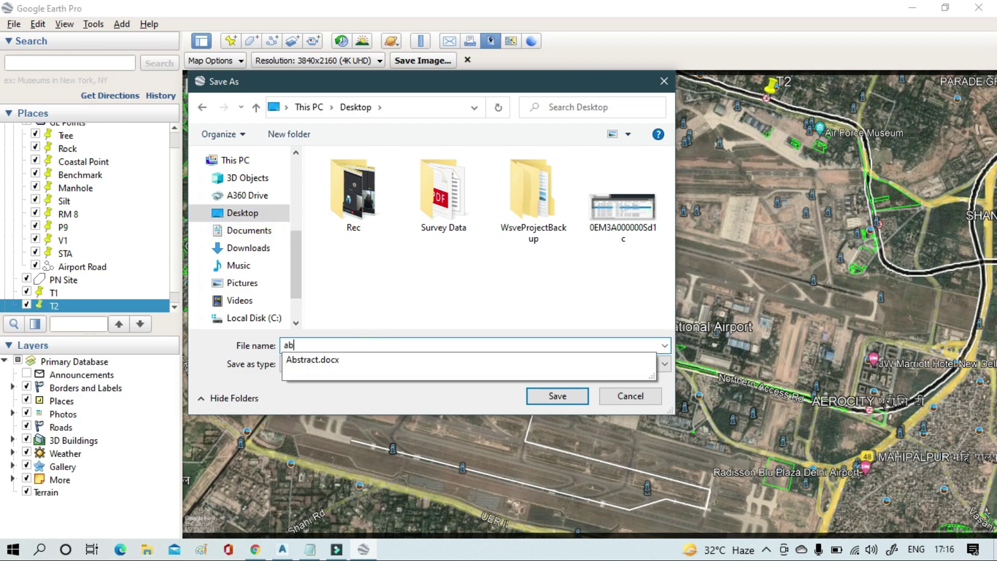
text(c)
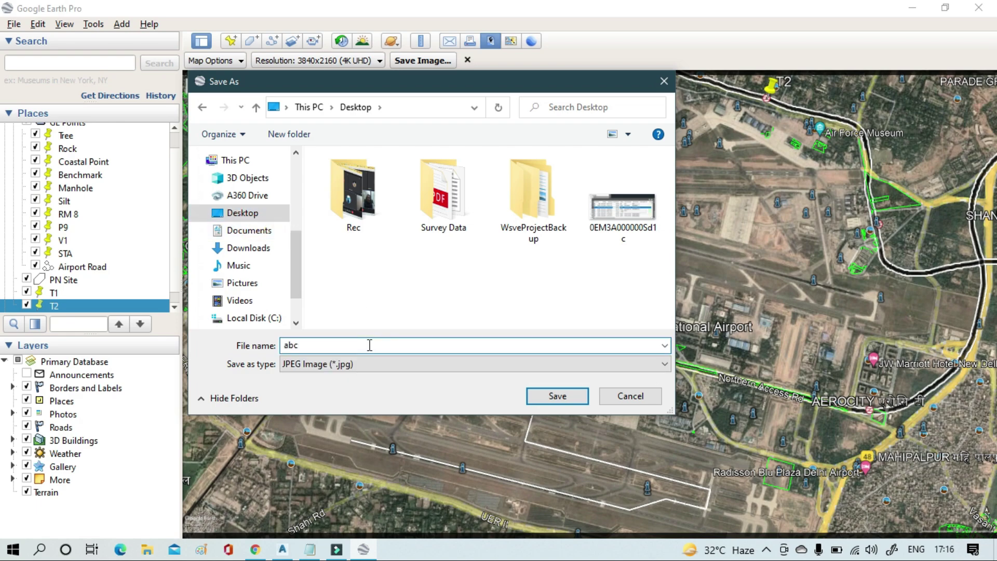
click(579, 395)
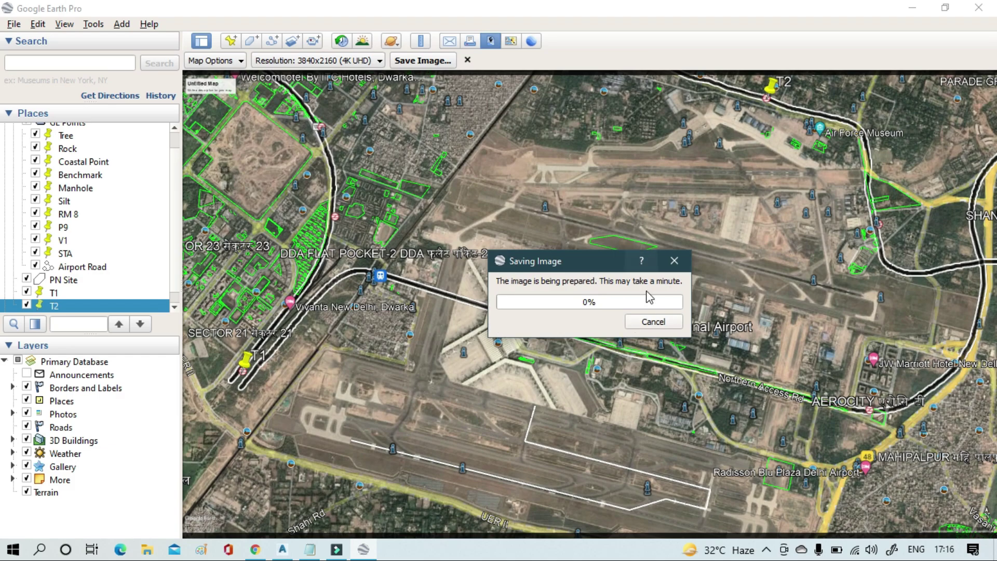
click(635, 318)
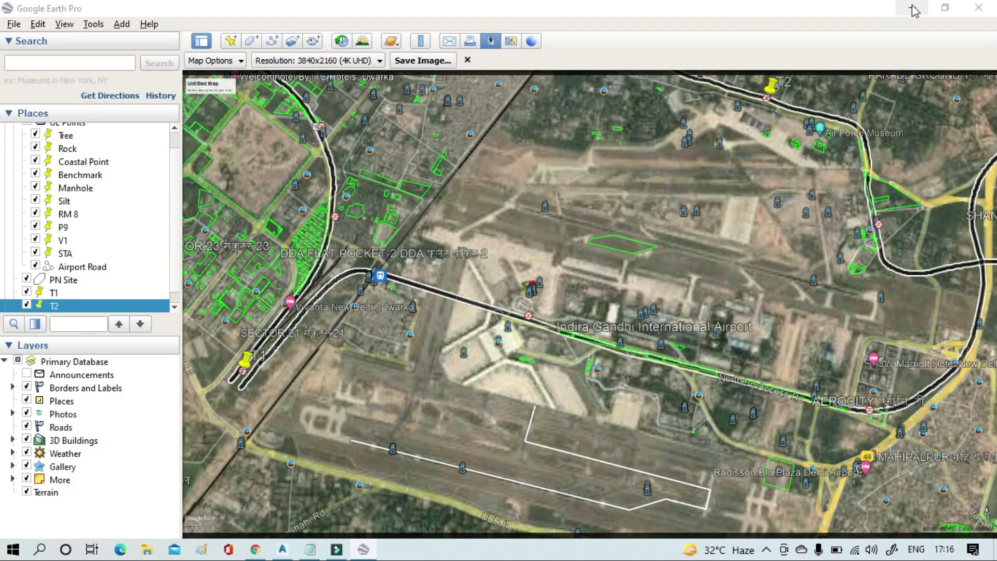
- Minimize Google Earth and switch to the Drawing2 drawing in AutoCAD Civil 3D
click(913, 8)
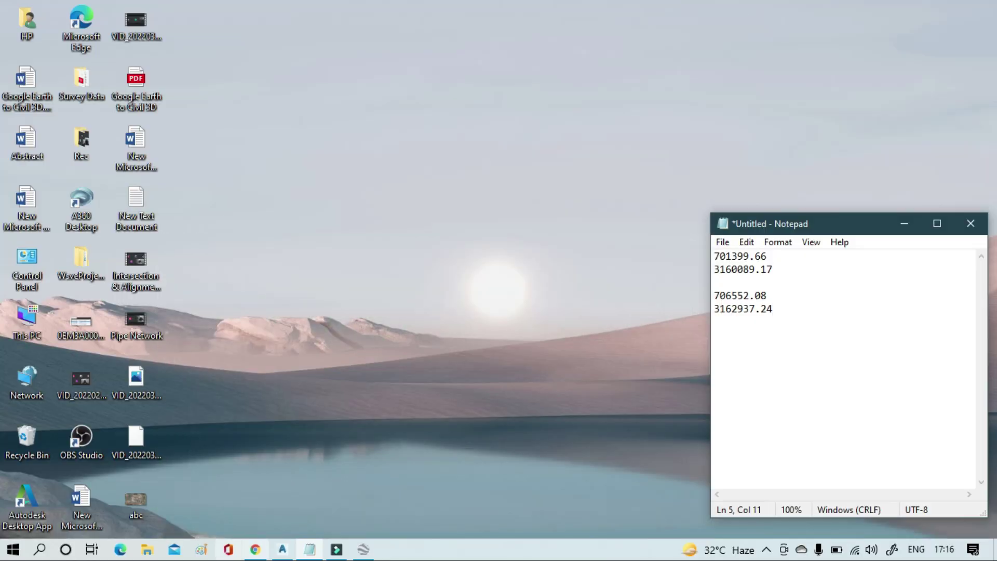
double_click(280, 553)
mouse_move(283, 549)
click(283, 494)
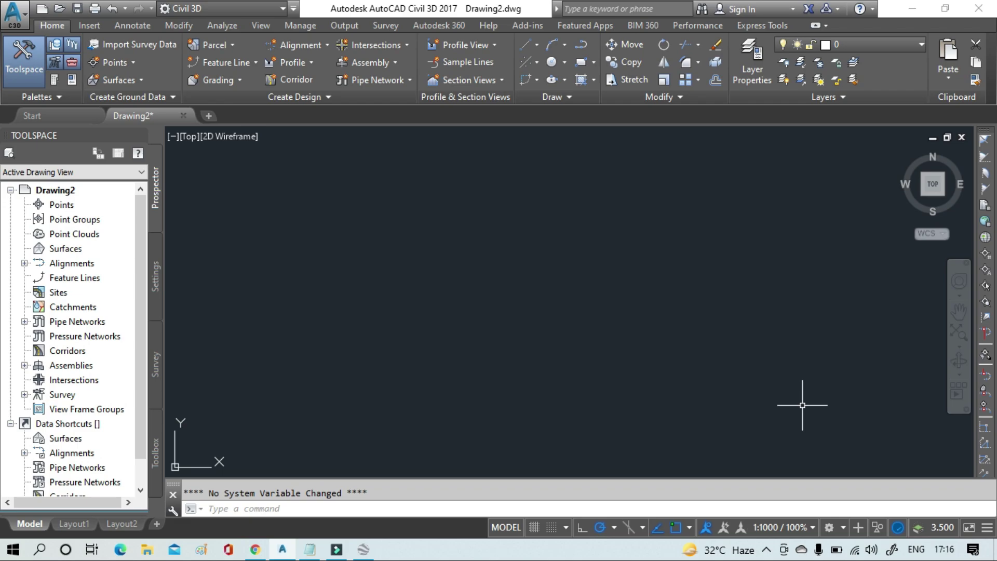
click(811, 437)
click(316, 215)
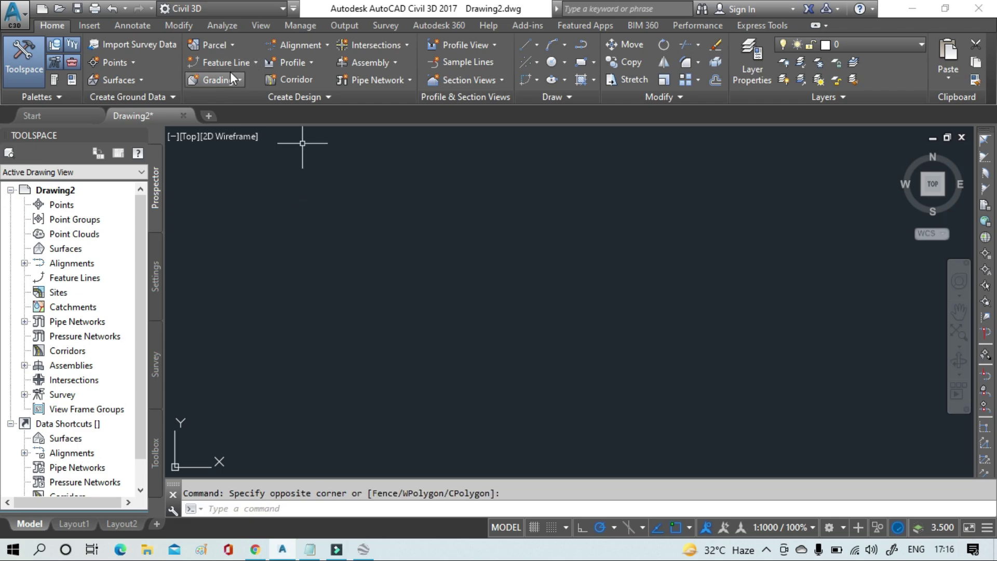
click(789, 420)
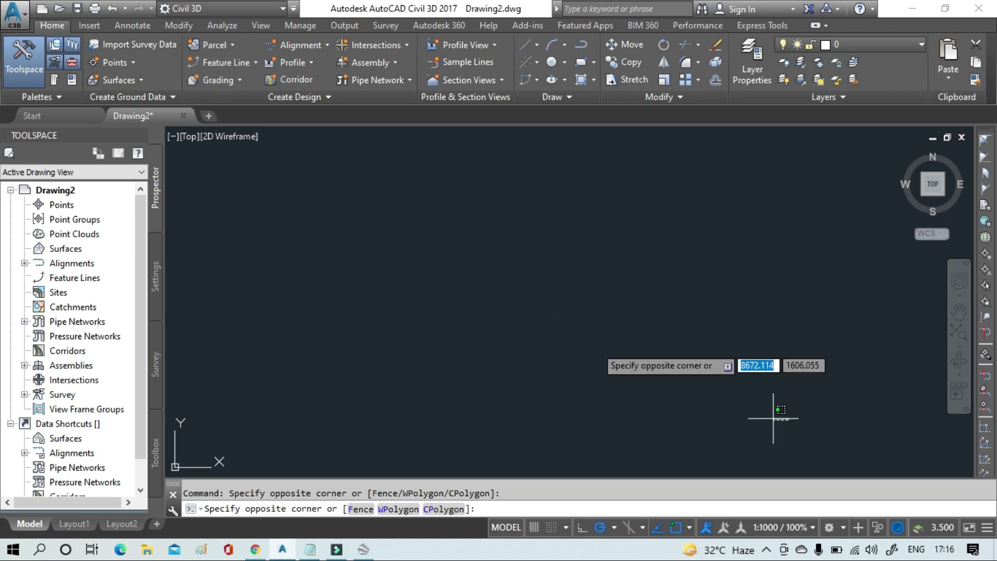
click(293, 219)
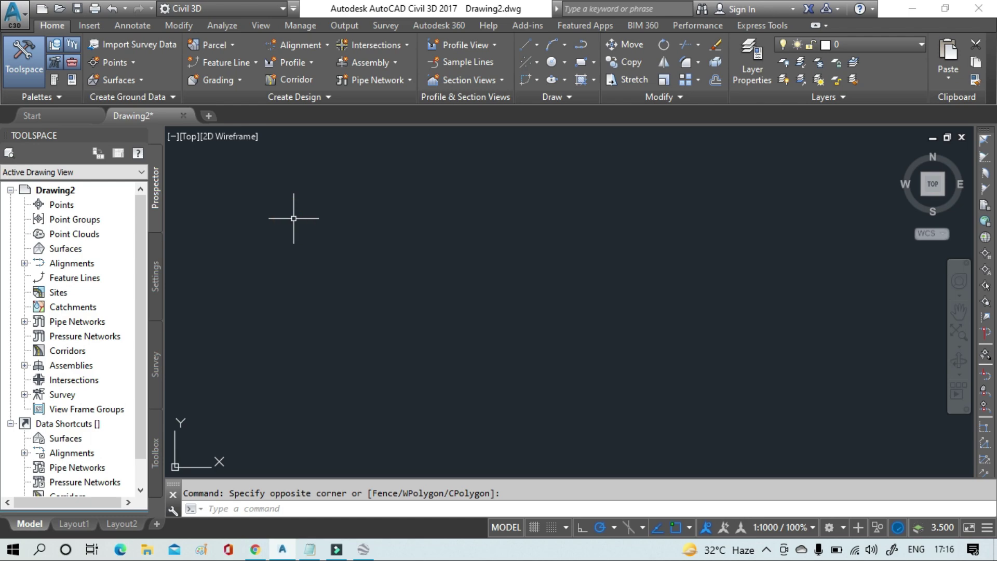
click(120, 67)
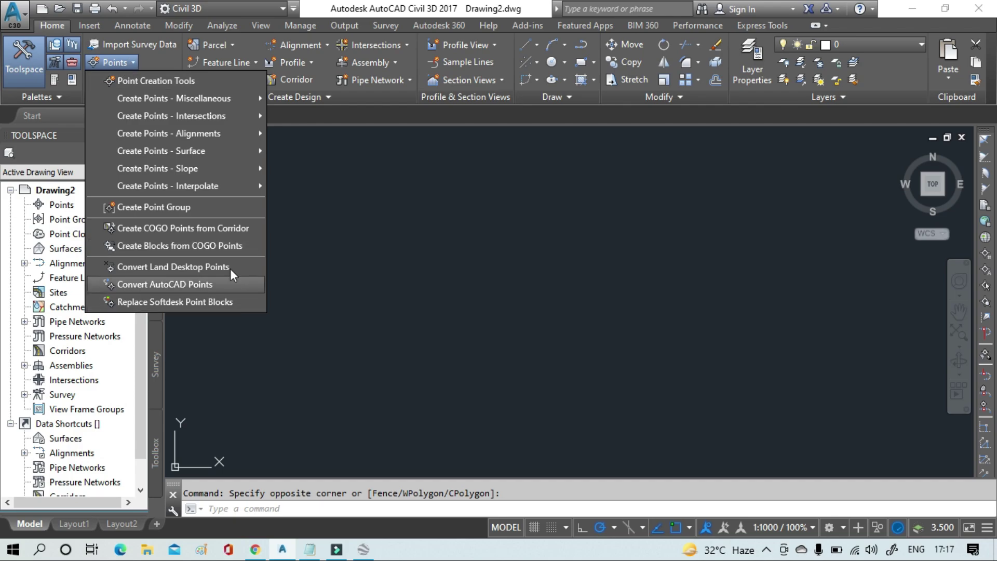
mouse_move(213, 103)
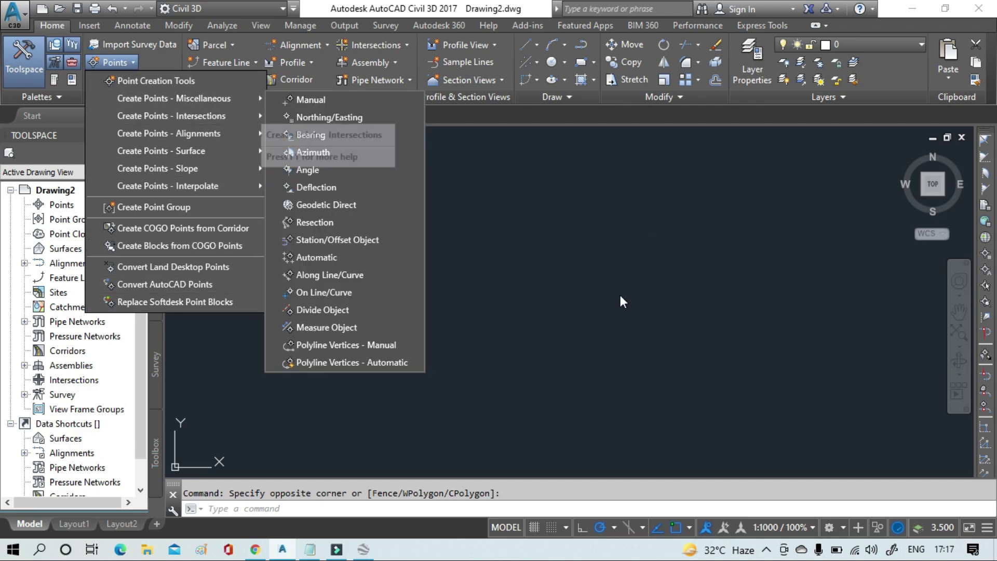
click(634, 367)
click(480, 240)
click(662, 372)
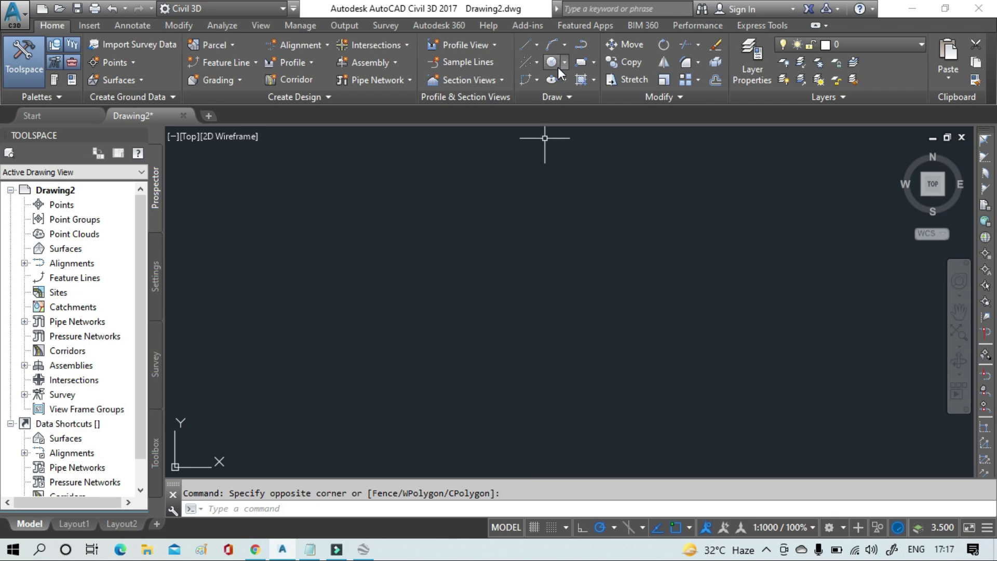
click(309, 550)
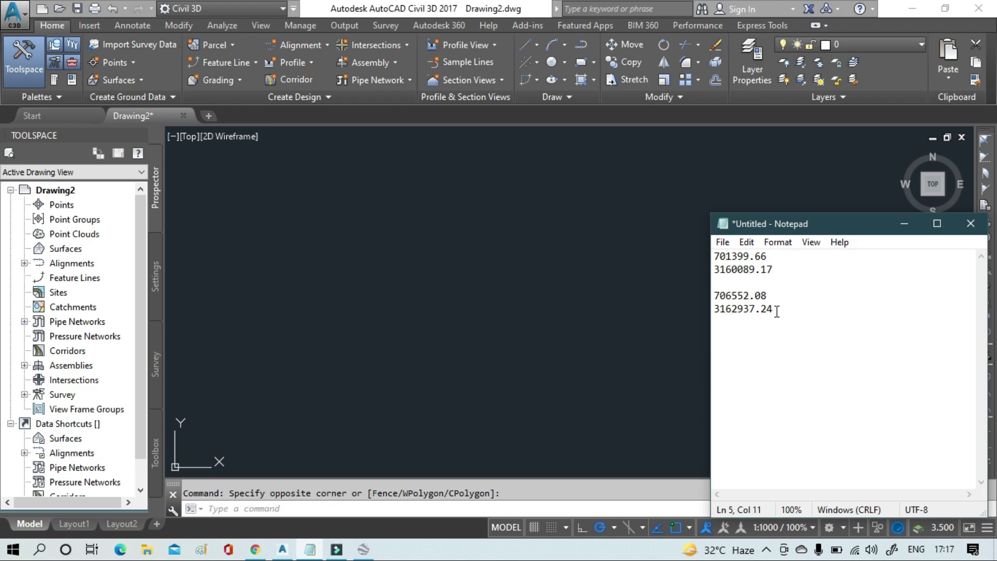
click(903, 223)
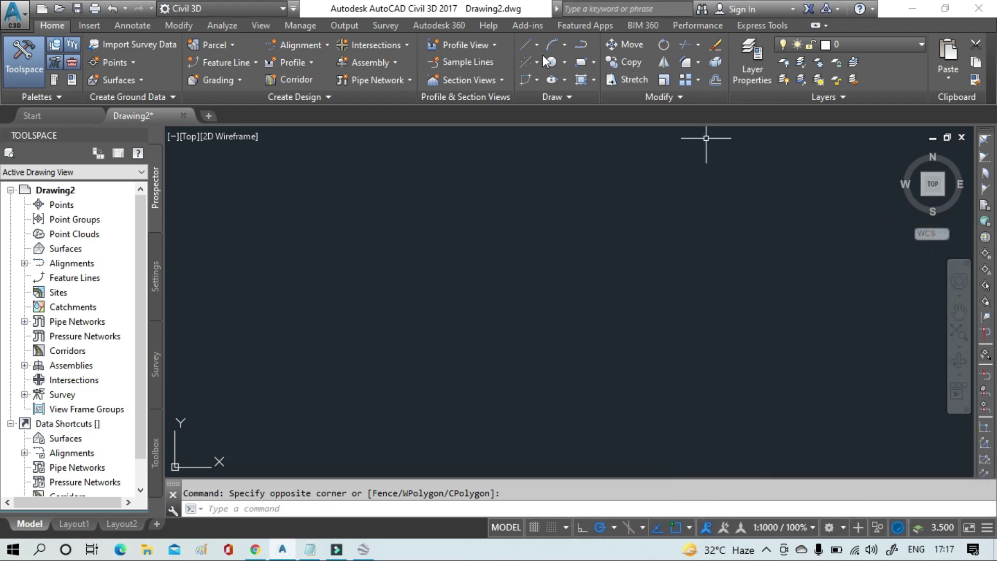
- Draw two separate circles in the empty drawing, with radii of about 356 and 589 units
click(566, 61)
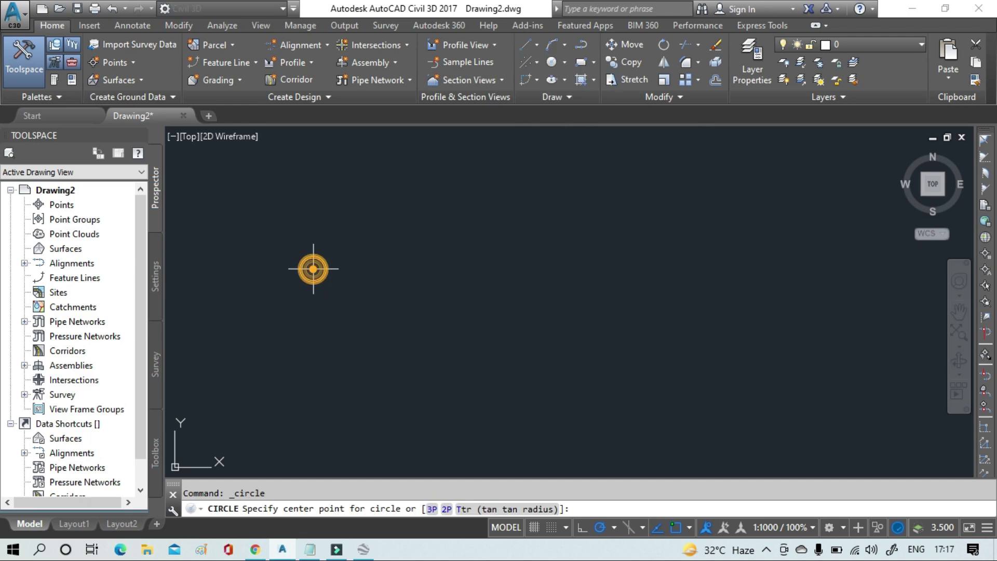
click(313, 269)
click(327, 285)
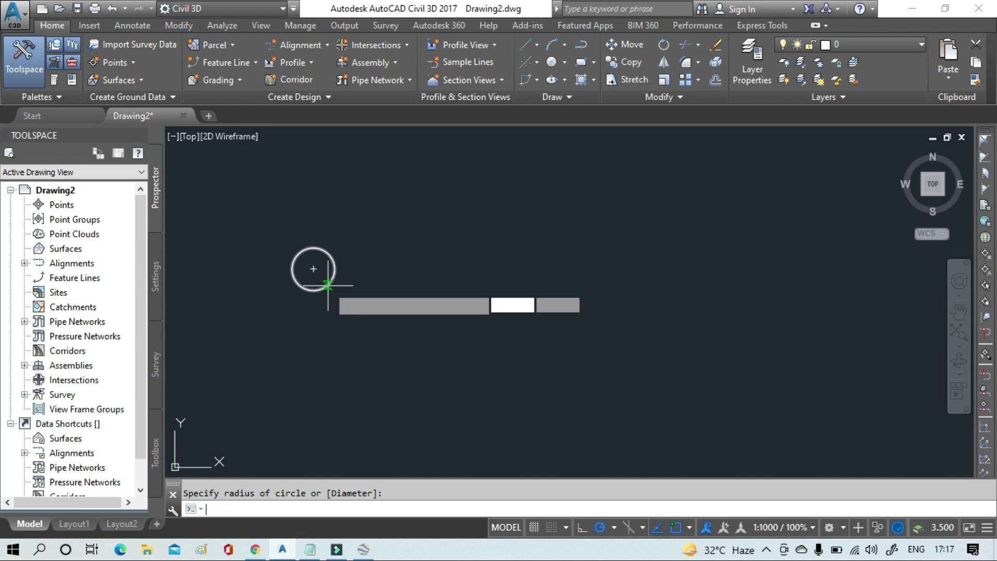
key(Return)
click(528, 320)
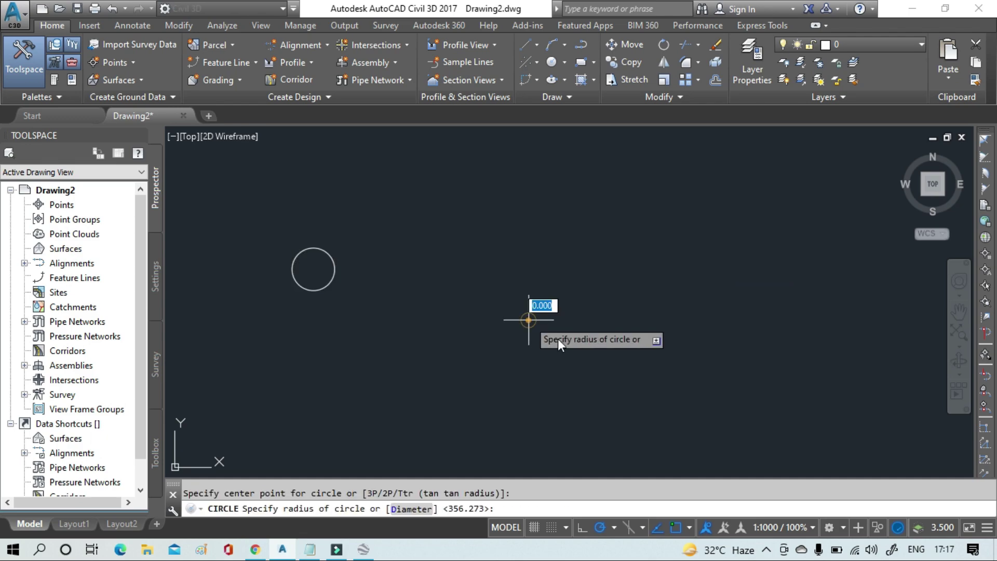
click(560, 335)
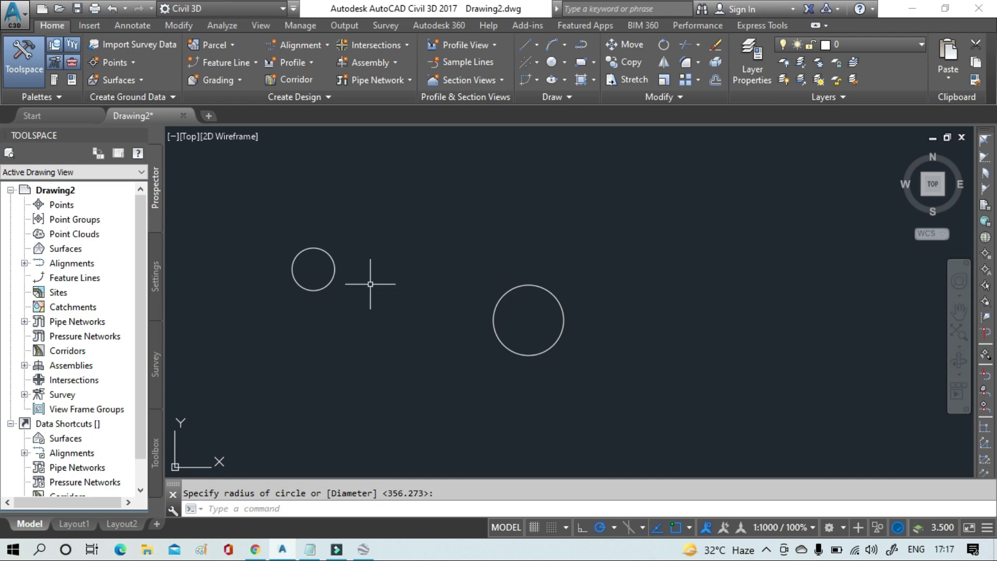
- Copy the first easting from the Notepad coordinates and set the smaller circle's Center X to 701399.66
click(368, 312)
click(265, 249)
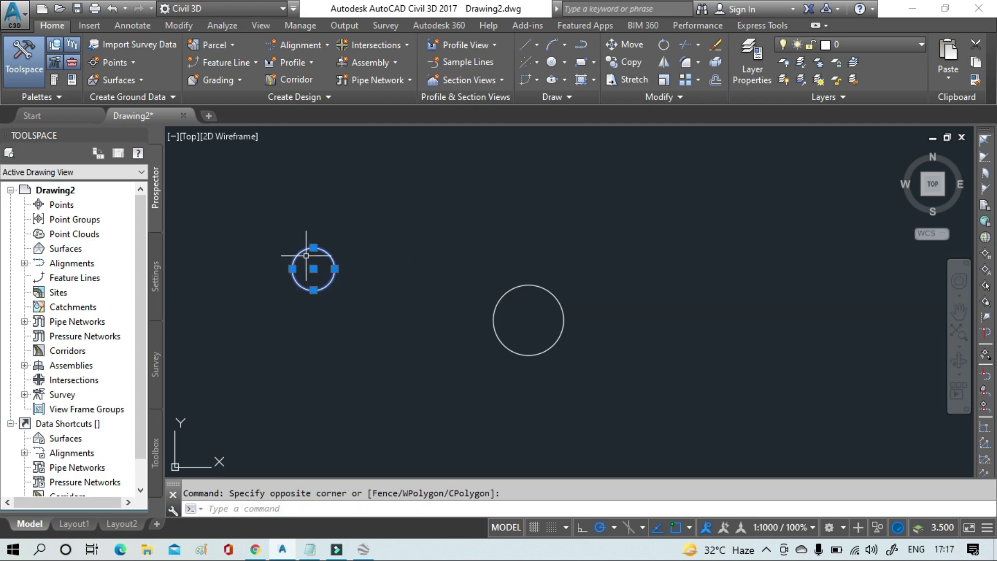
right_click(303, 249)
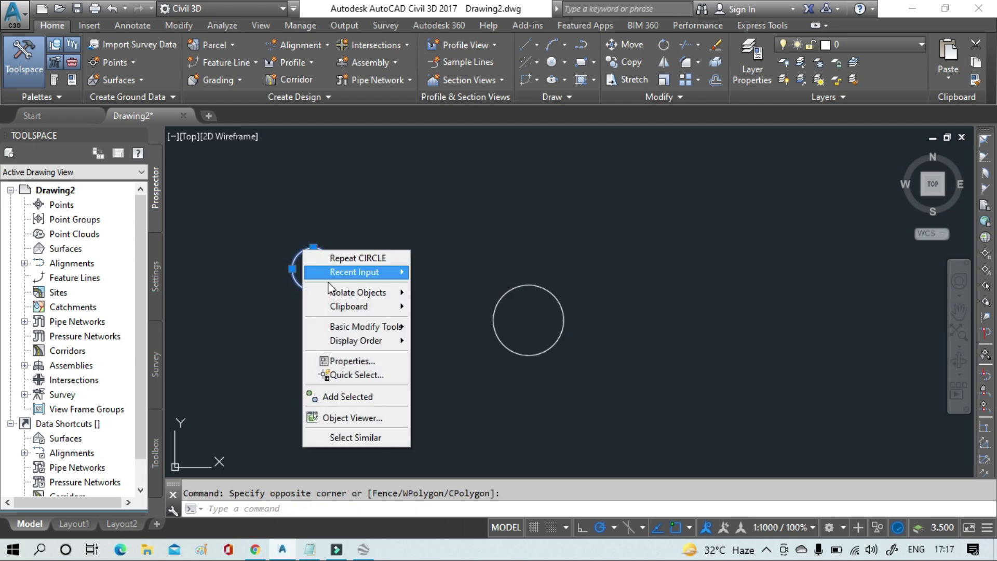
click(373, 362)
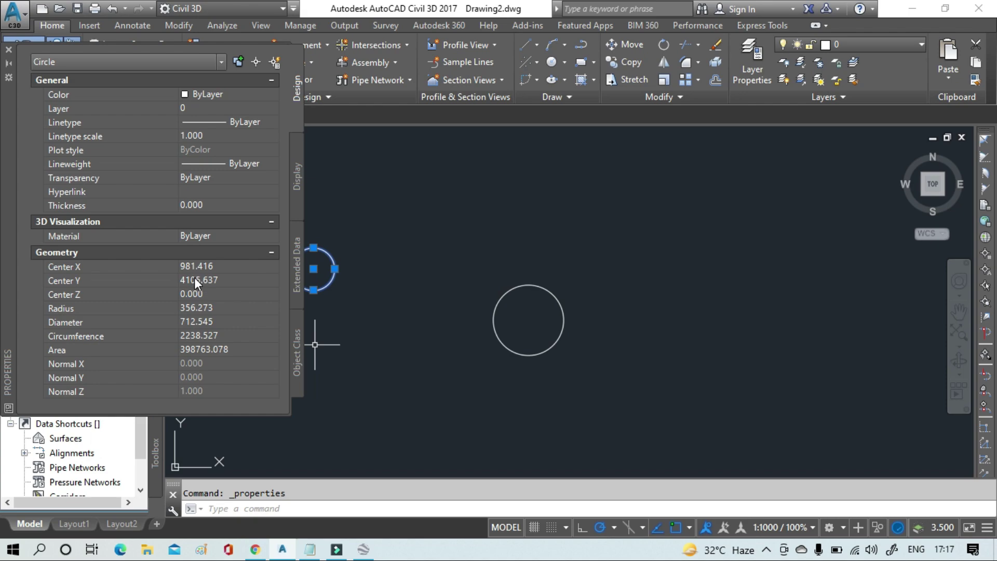
click(310, 551)
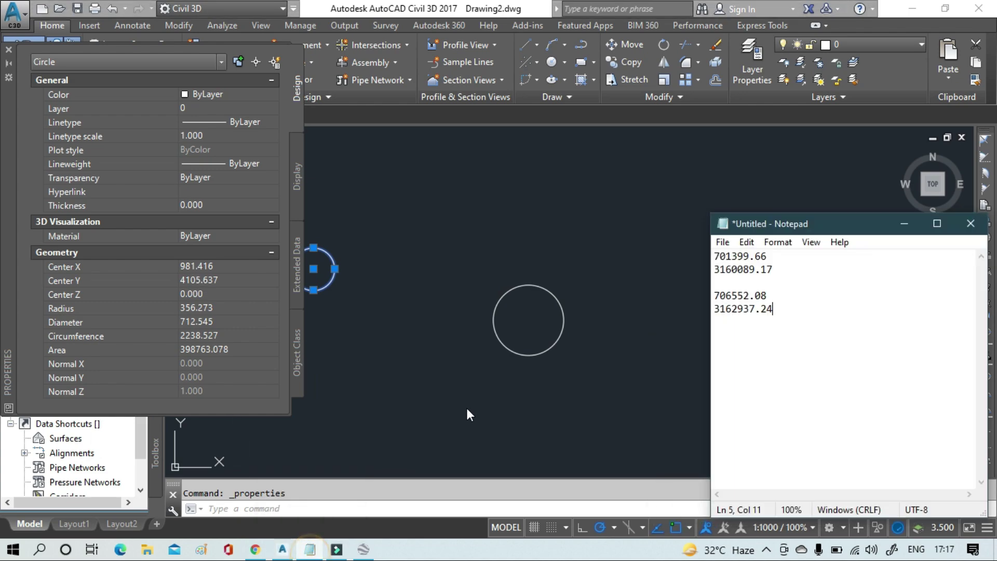
drag(767, 256, 714, 255)
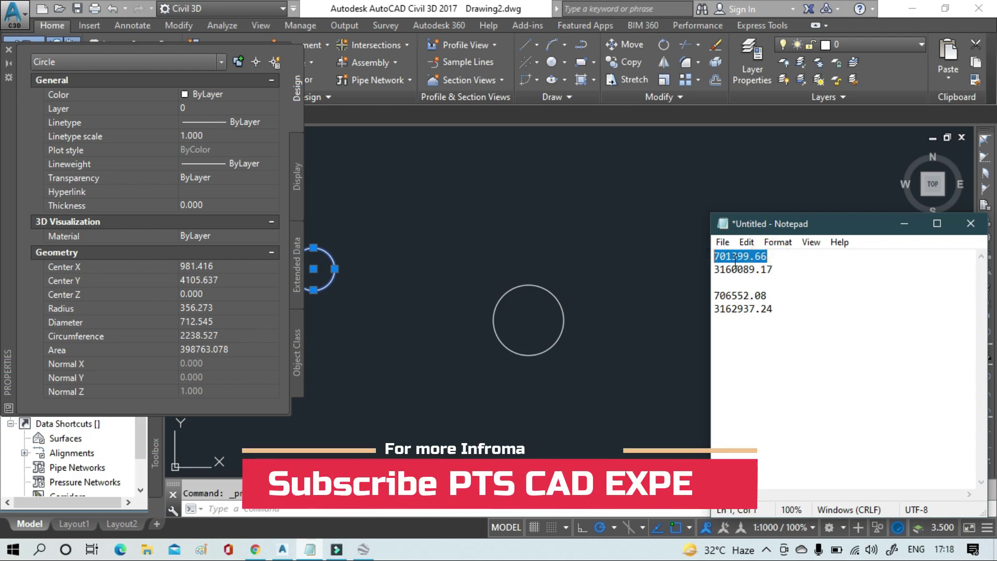
right_click(734, 257)
click(766, 306)
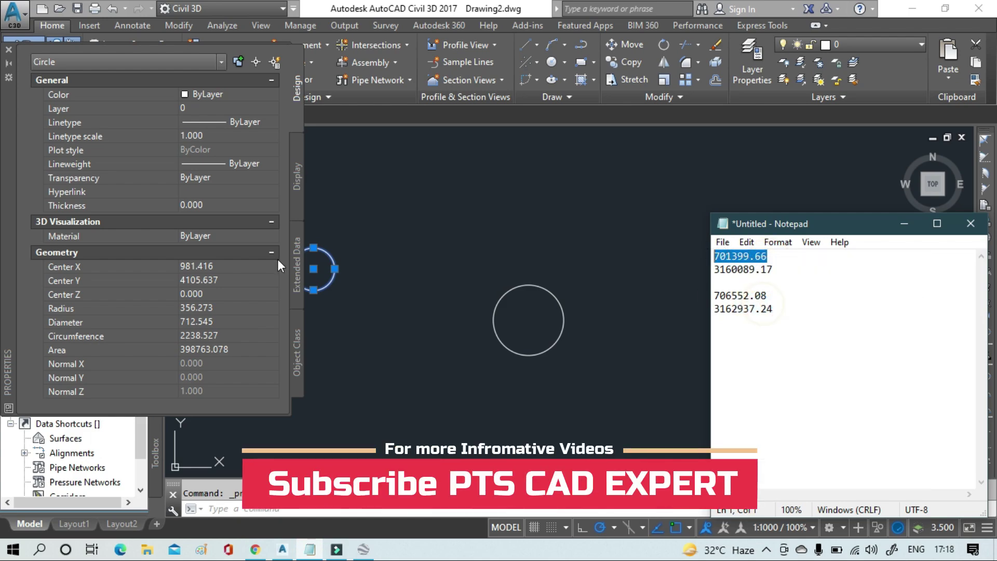
click(248, 266)
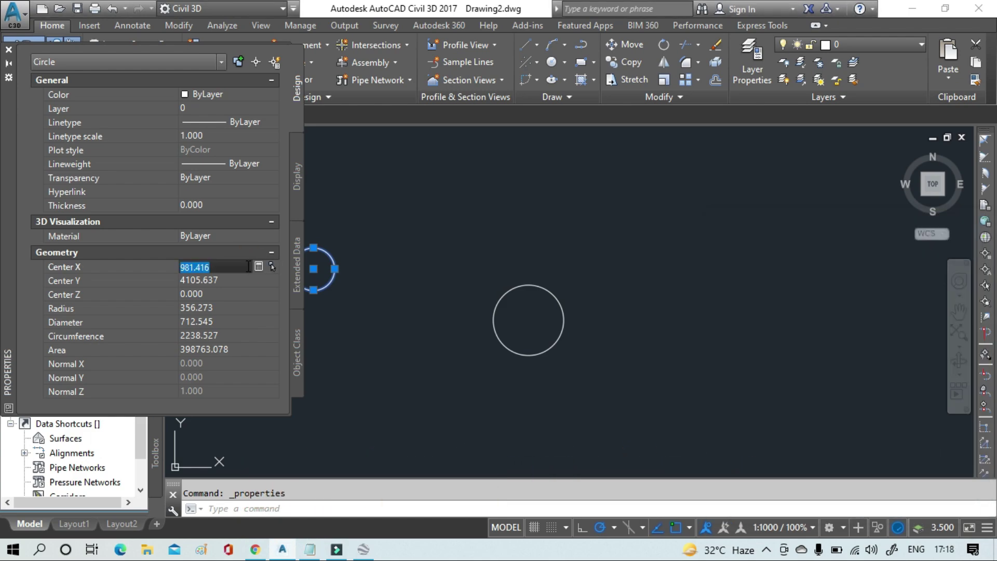
key(BackSpace)
key(ctrl+v)
- Copy the first northing from Notepad, set the smaller circle's Center Y to 3160089.17, and close its properties
click(310, 548)
drag(773, 270, 714, 271)
right_click(741, 274)
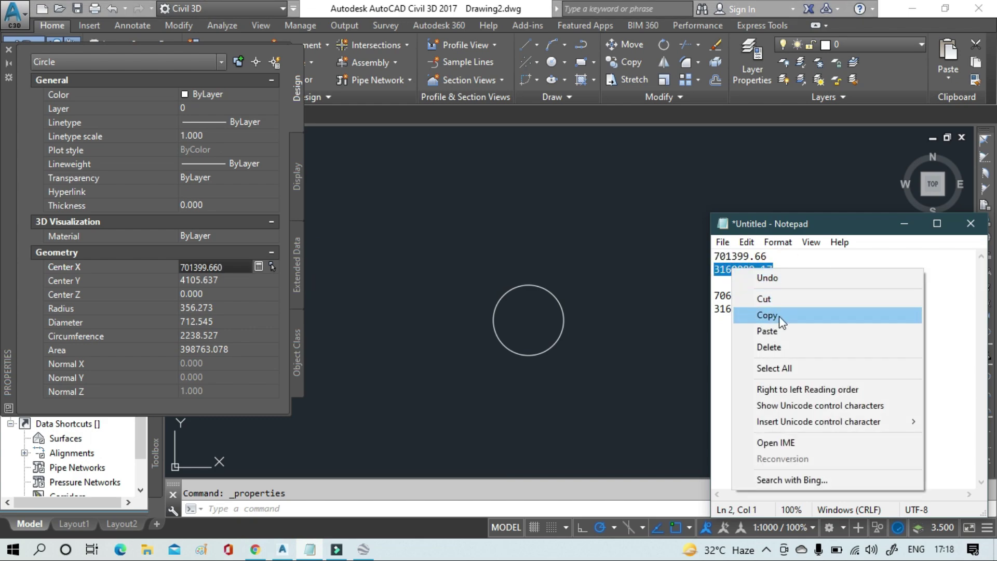
click(770, 316)
click(236, 281)
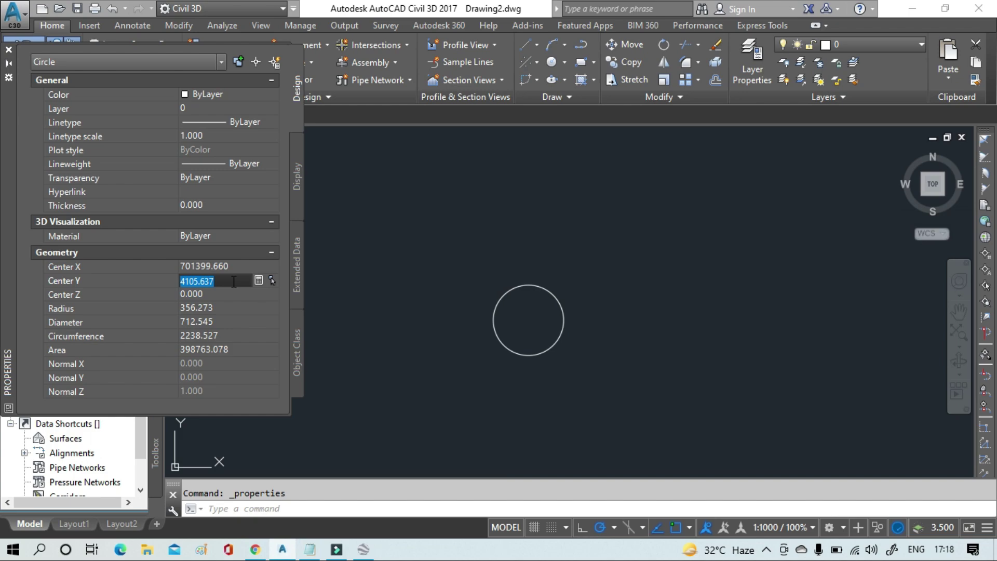
key(BackSpace)
key(ctrl+v)
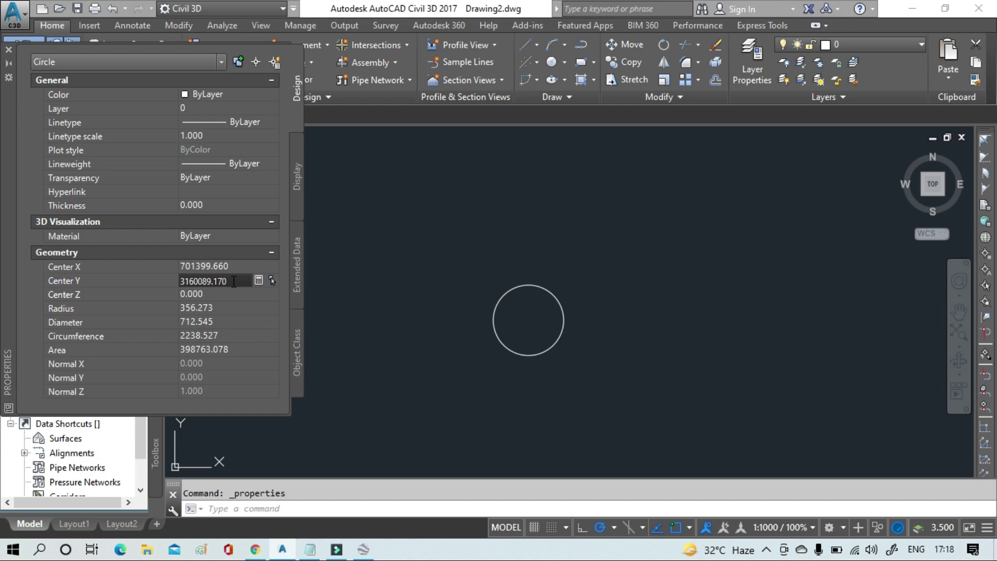
key(Tab)
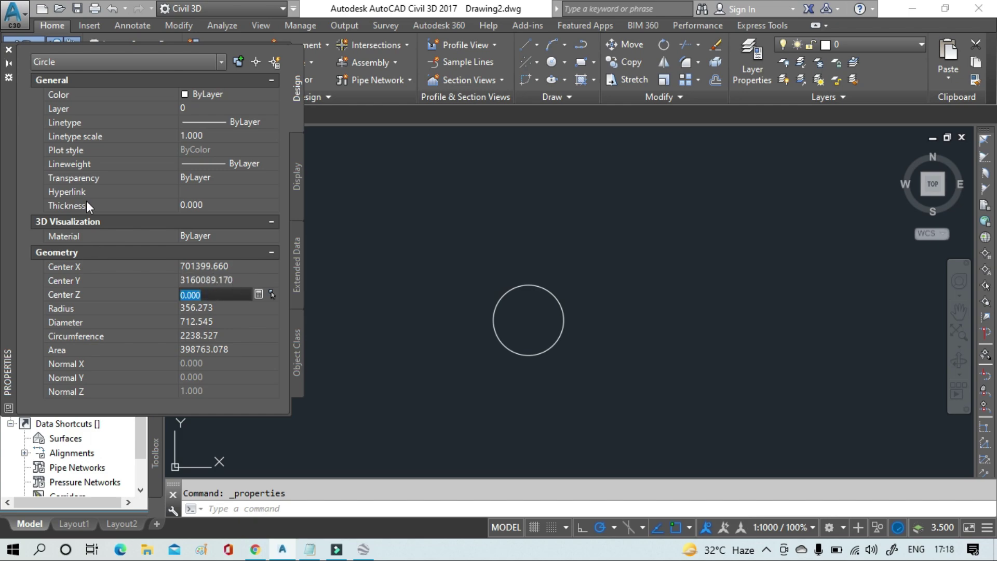
click(9, 53)
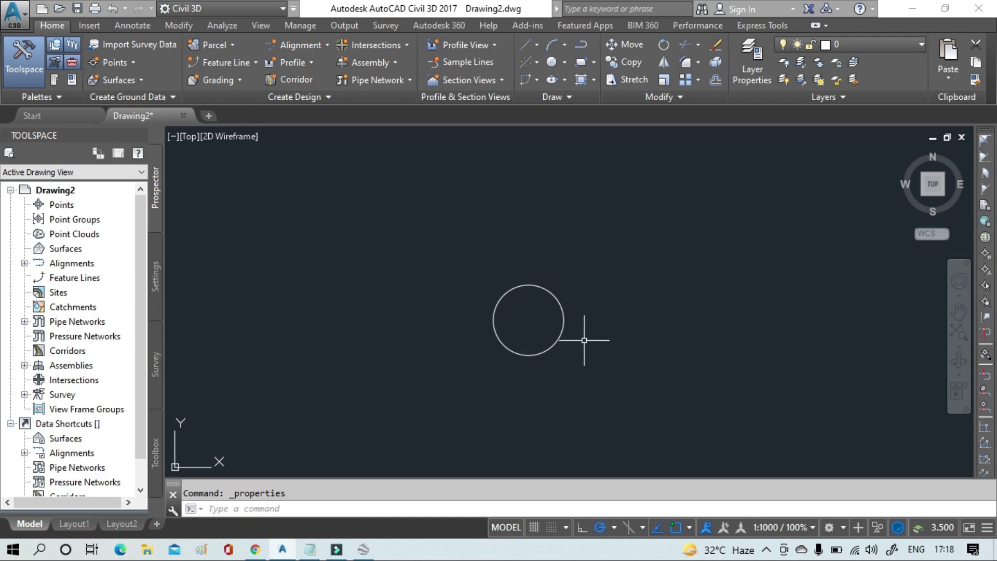
- Copy the second easting from Notepad and set the larger circle's Center X to 706552.08
click(589, 363)
click(463, 269)
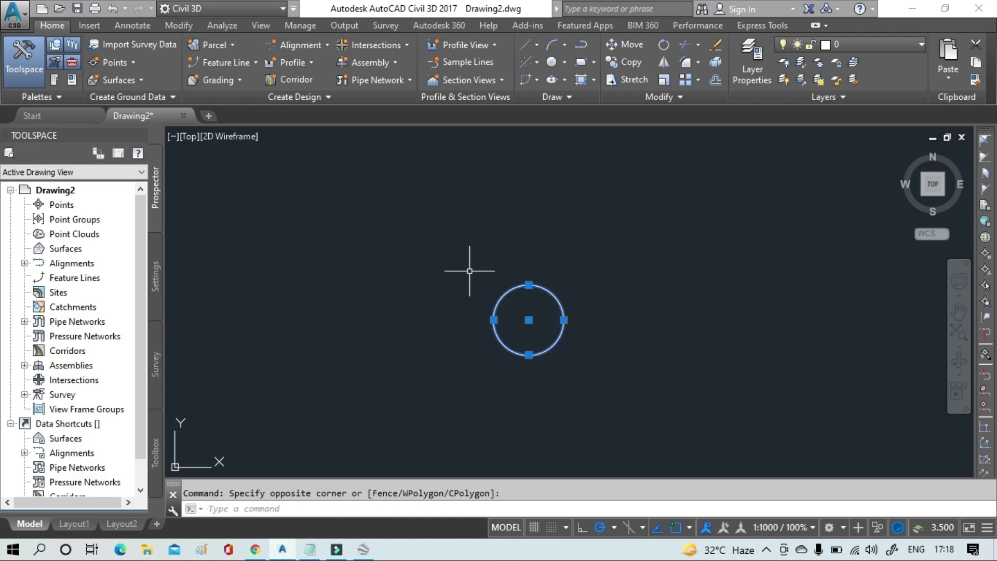
right_click(508, 292)
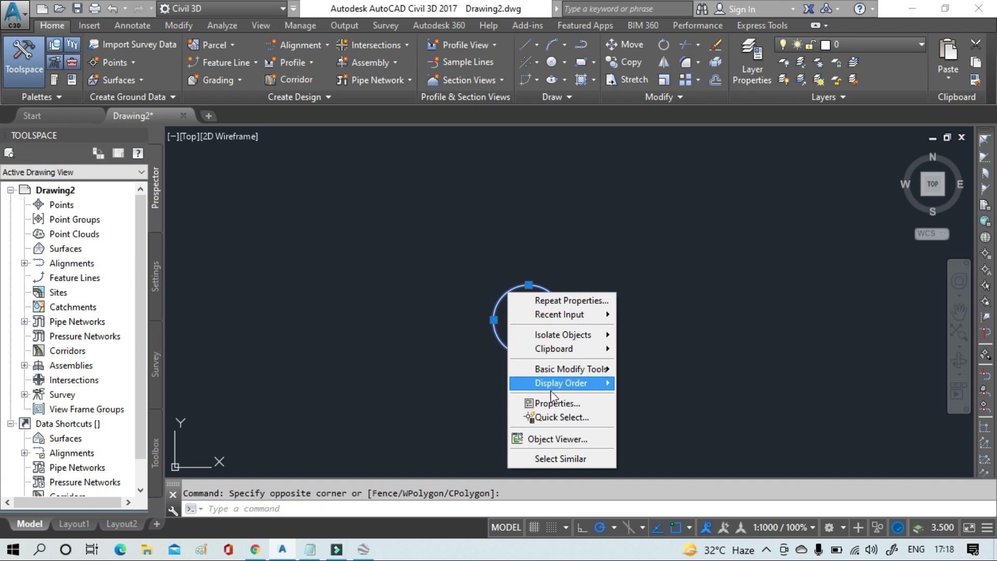
click(553, 403)
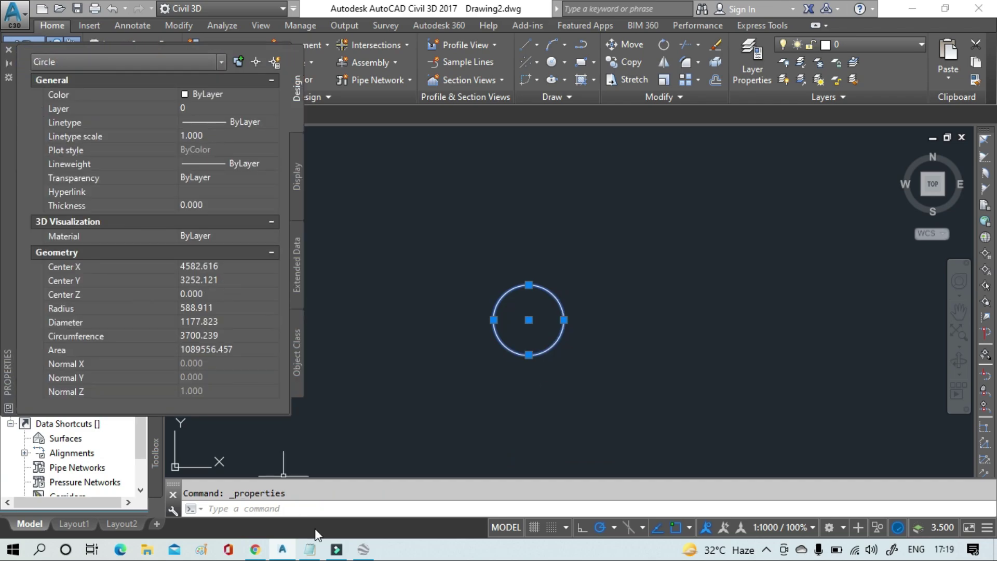
click(311, 552)
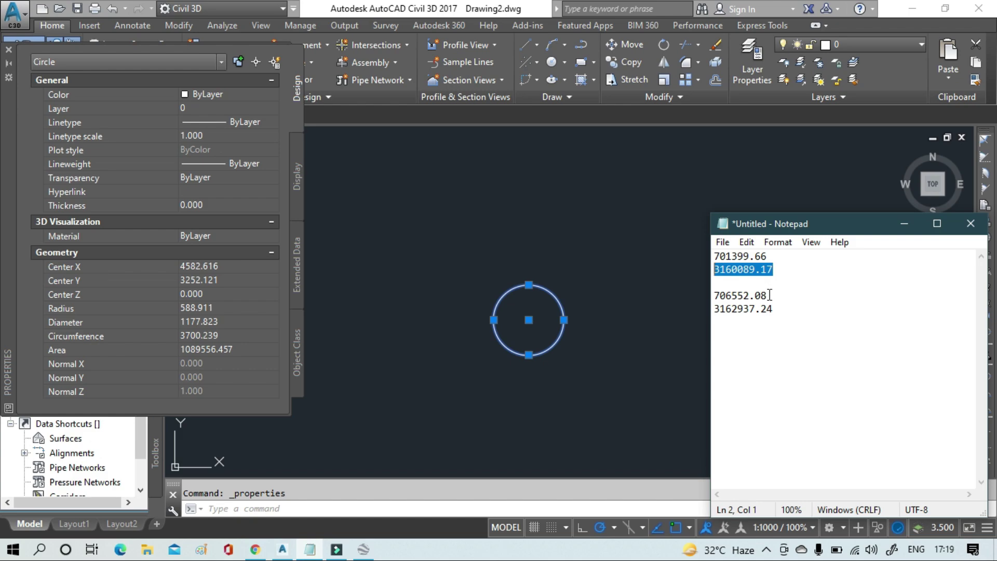
drag(770, 295, 727, 292)
right_click(728, 293)
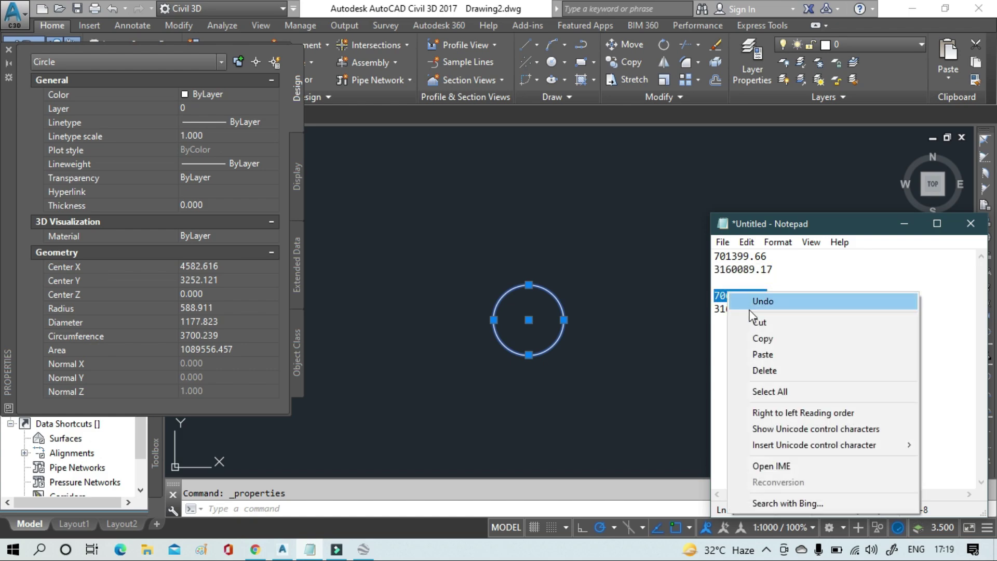
click(759, 338)
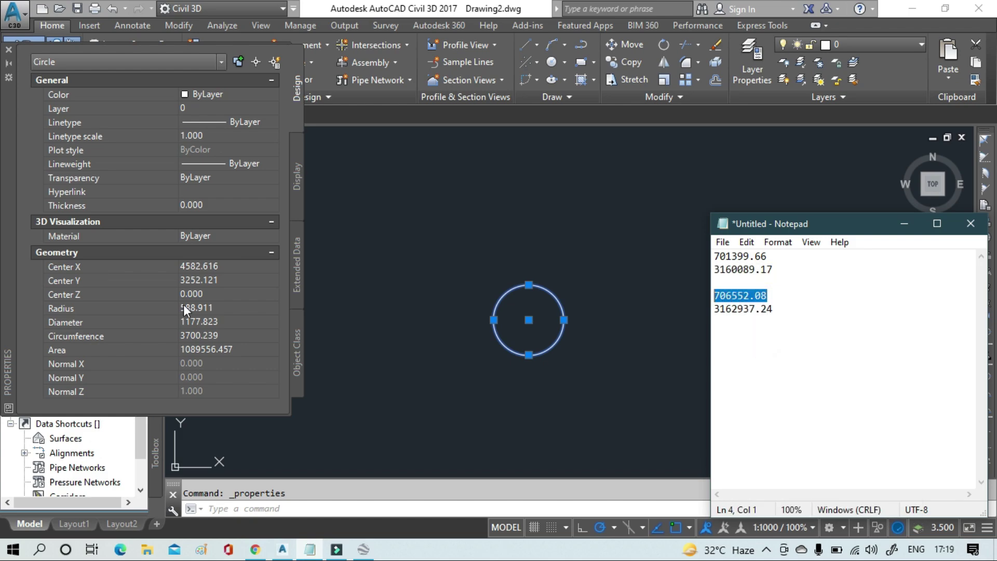
click(239, 267)
key(BackSpace)
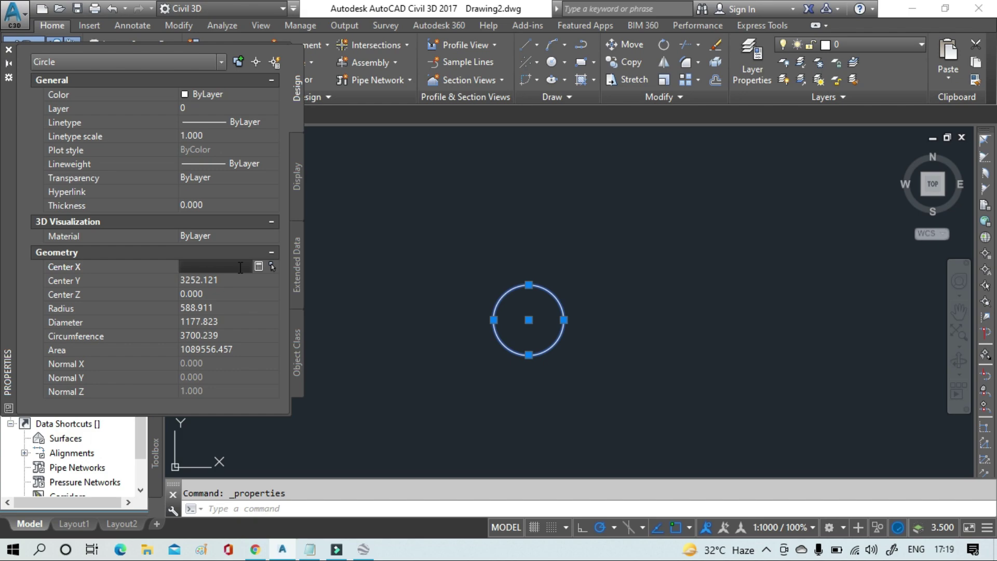
key(ctrl+v)
- Copy the second northing from Notepad, set the larger circle's Center Y to 3162937.24, close its properties and deselect it
click(310, 550)
drag(779, 310, 715, 309)
right_click(727, 308)
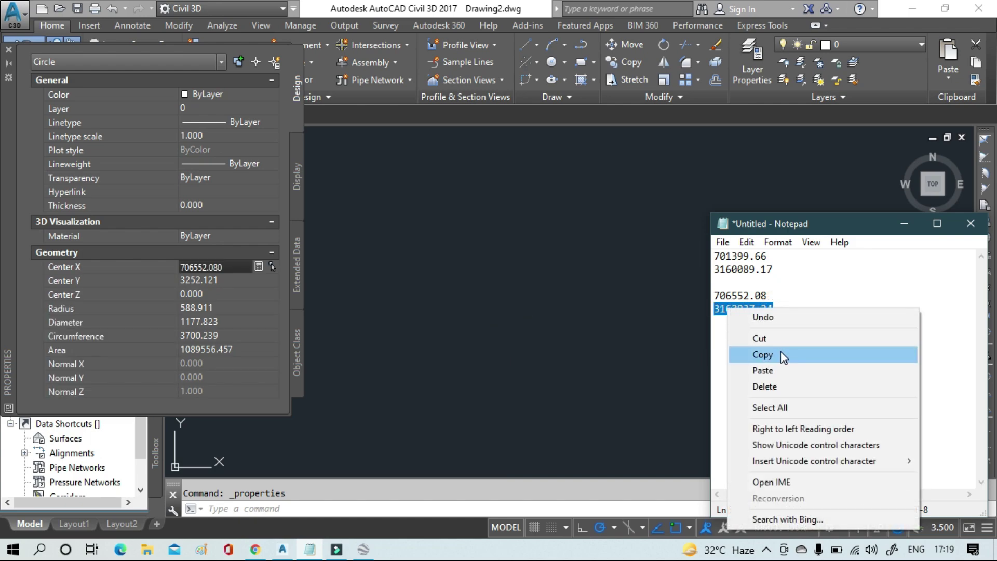
click(779, 354)
click(228, 281)
click(229, 282)
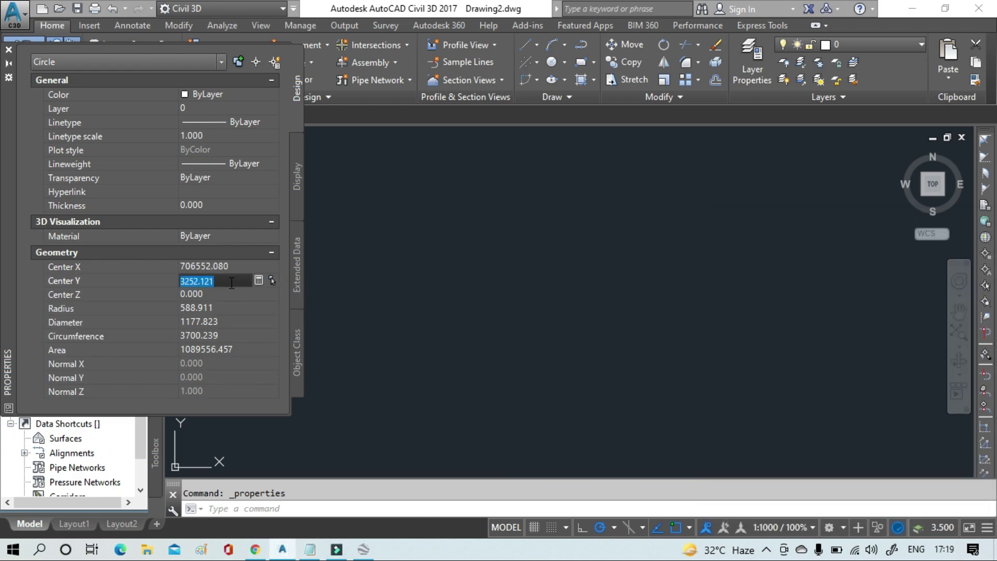
key(BackSpace)
key(ctrl+v)
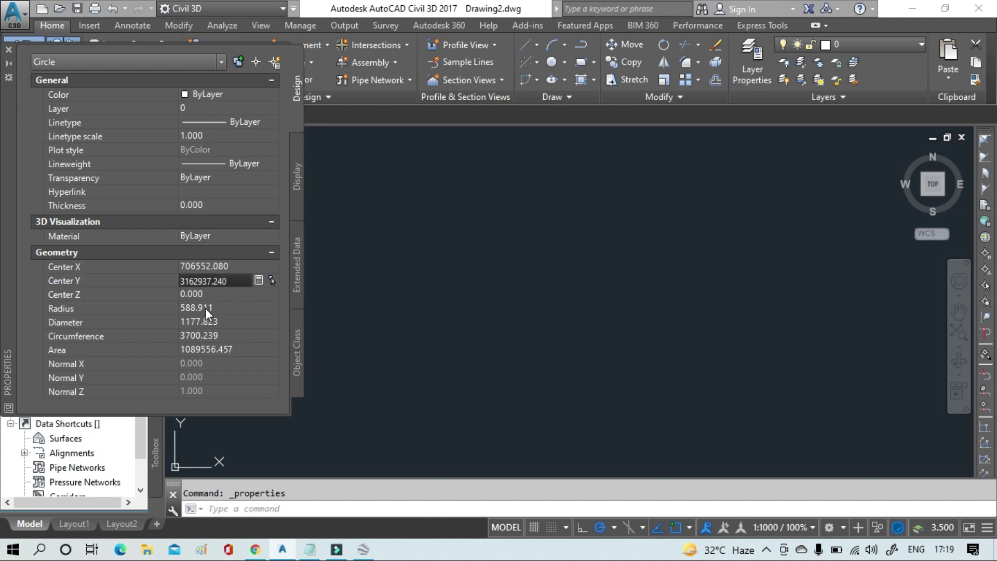
key(Tab)
click(9, 50)
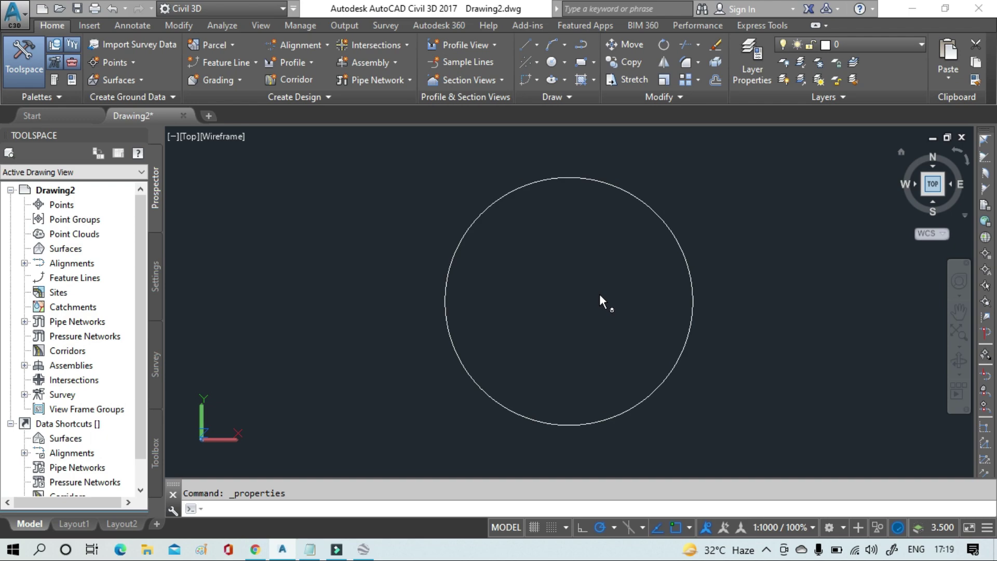
scroll(599, 294, down, 5)
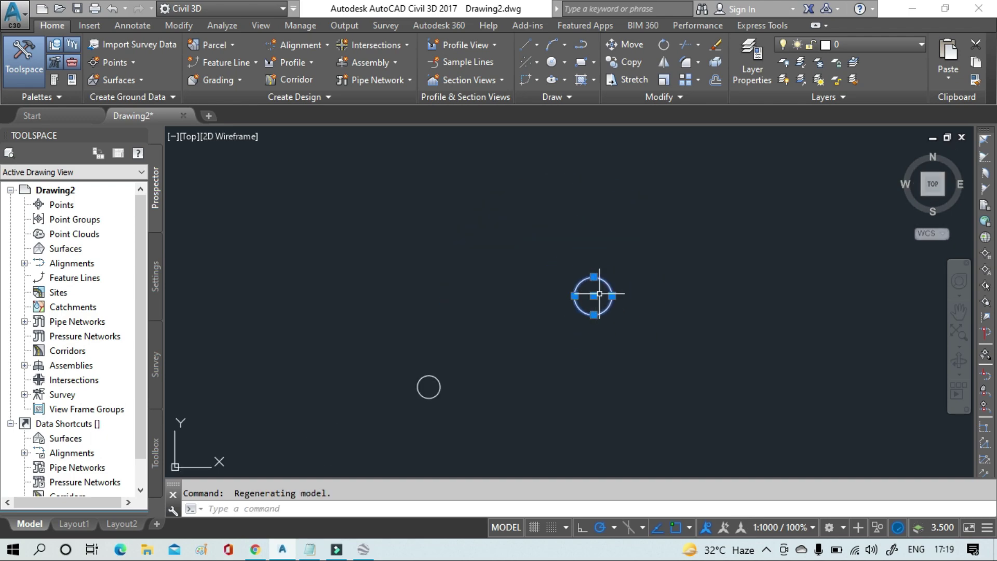
key(Escape)
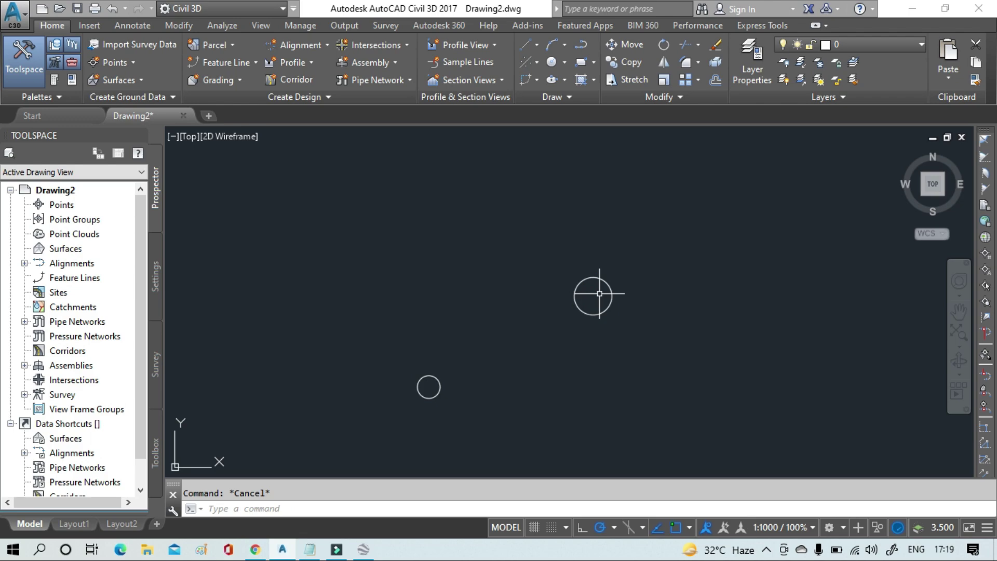
- Choose the abc image on the Desktop as the reference file to attach
middle_drag(540, 398, 523, 329)
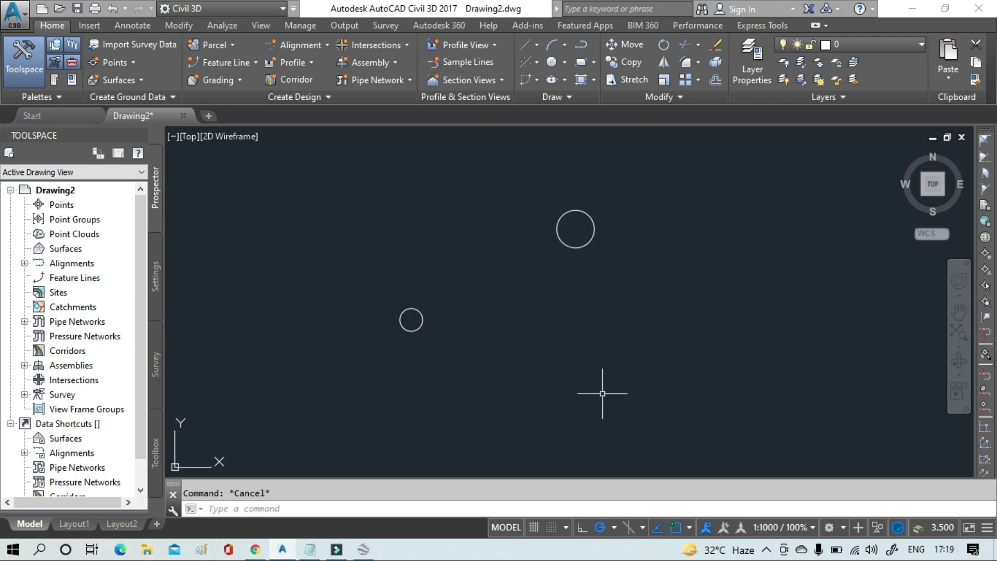
click(713, 434)
click(526, 329)
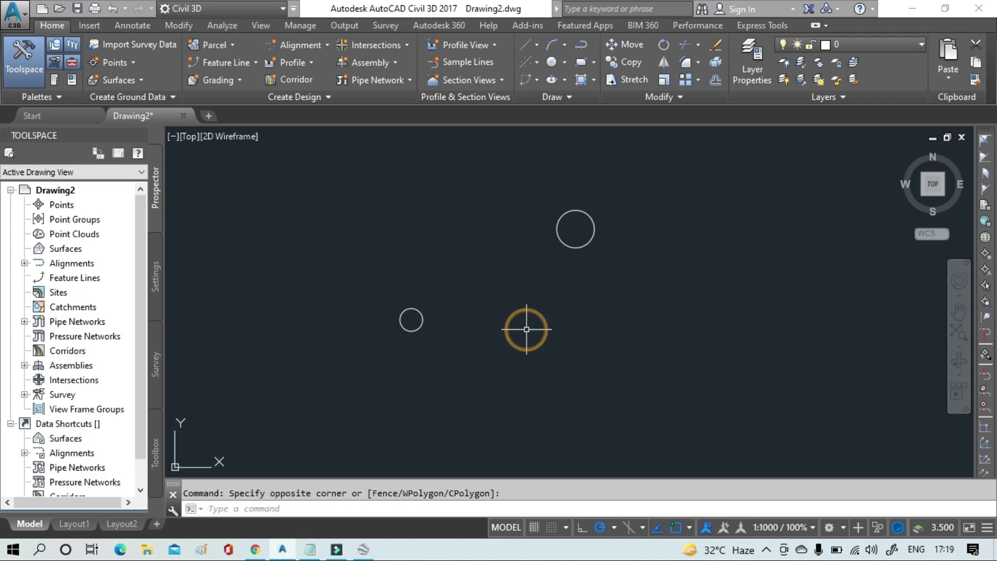
click(87, 29)
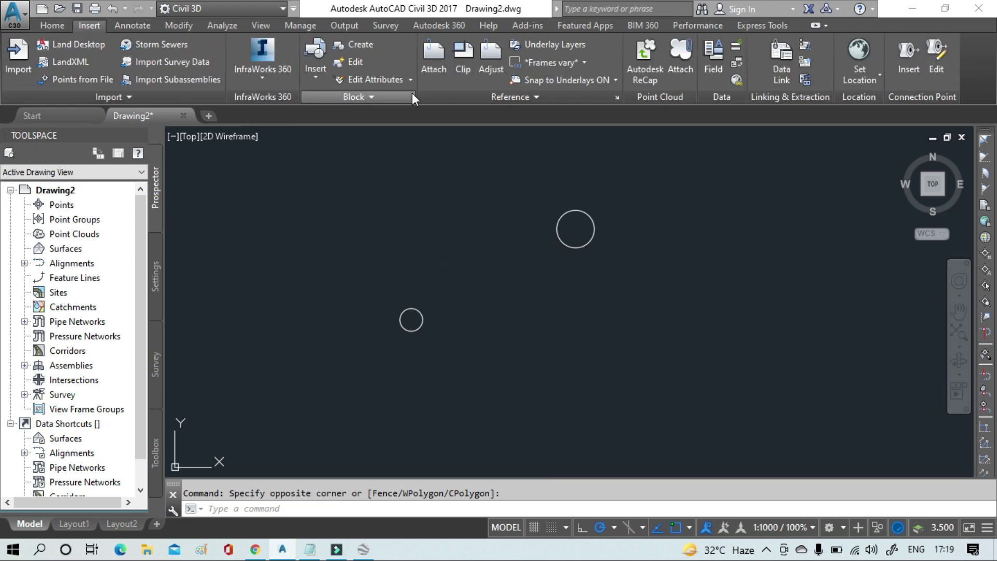
click(425, 74)
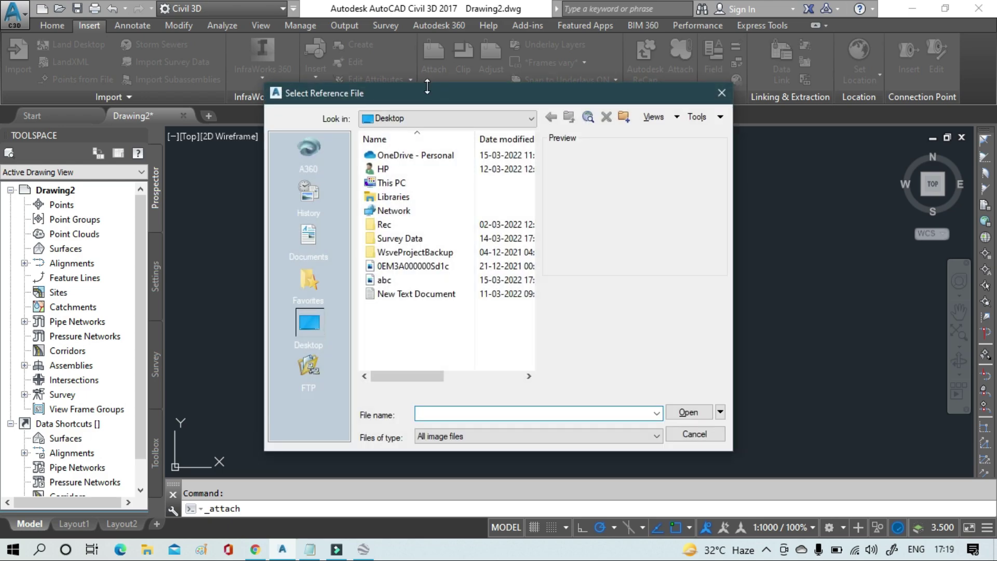
click(409, 282)
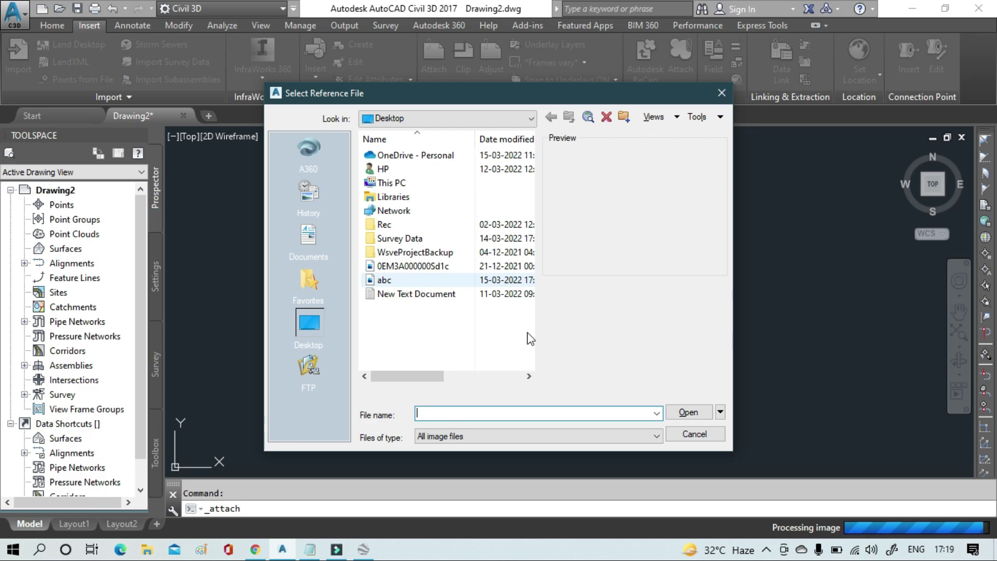
click(686, 413)
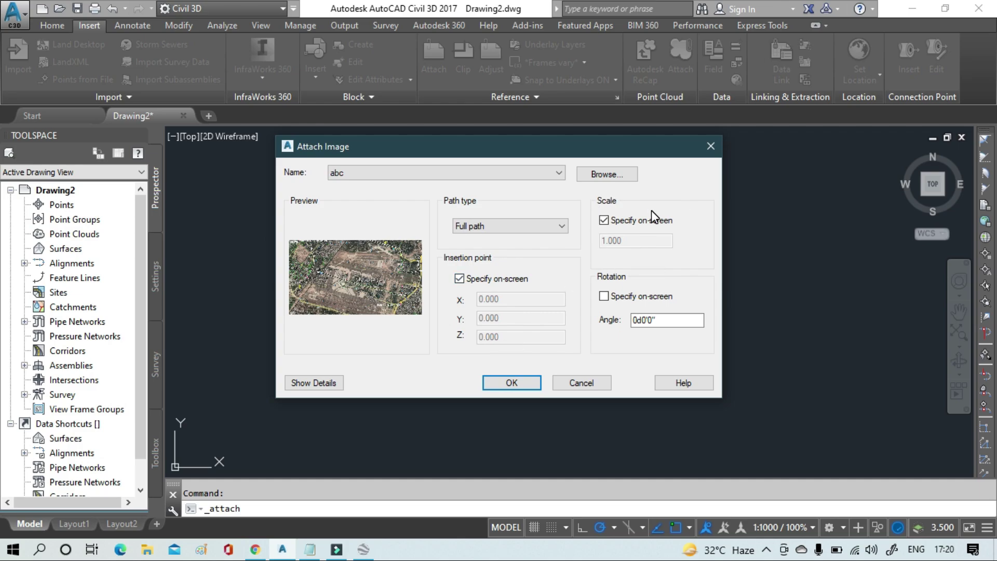
- Accept full path with on-screen insertion point and scale, and place the abc image beside the smaller circle and below the larger one
click(518, 388)
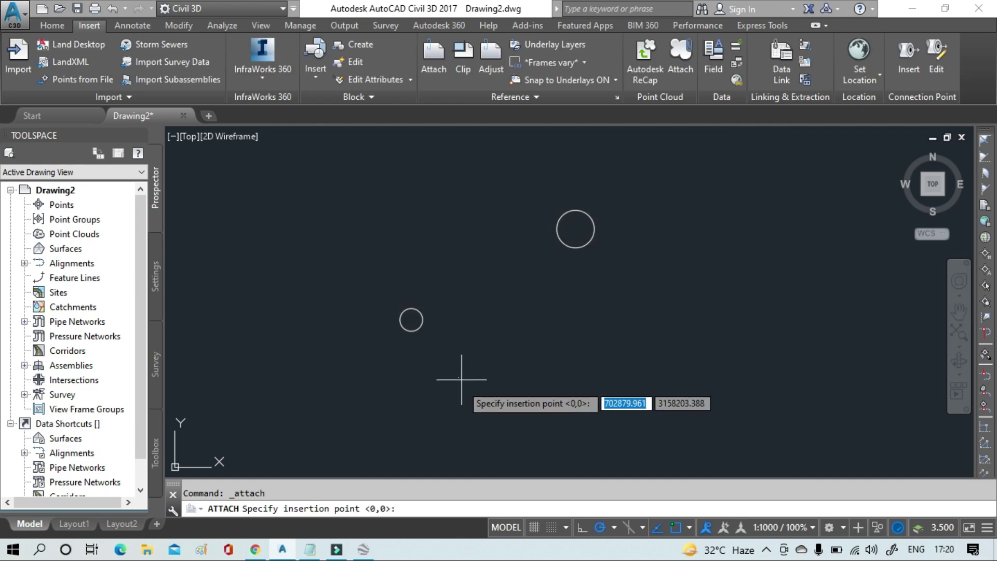
click(474, 397)
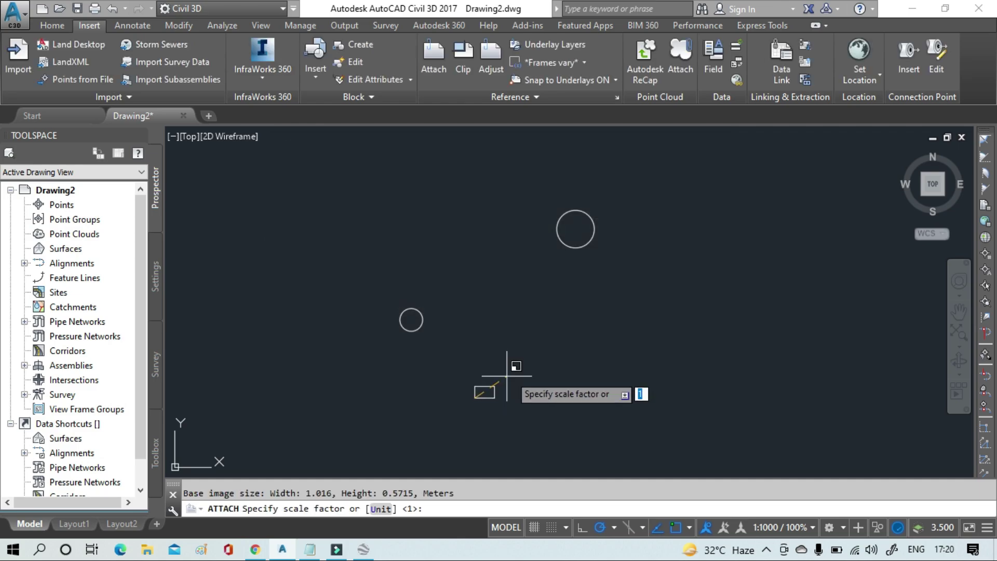
click(680, 309)
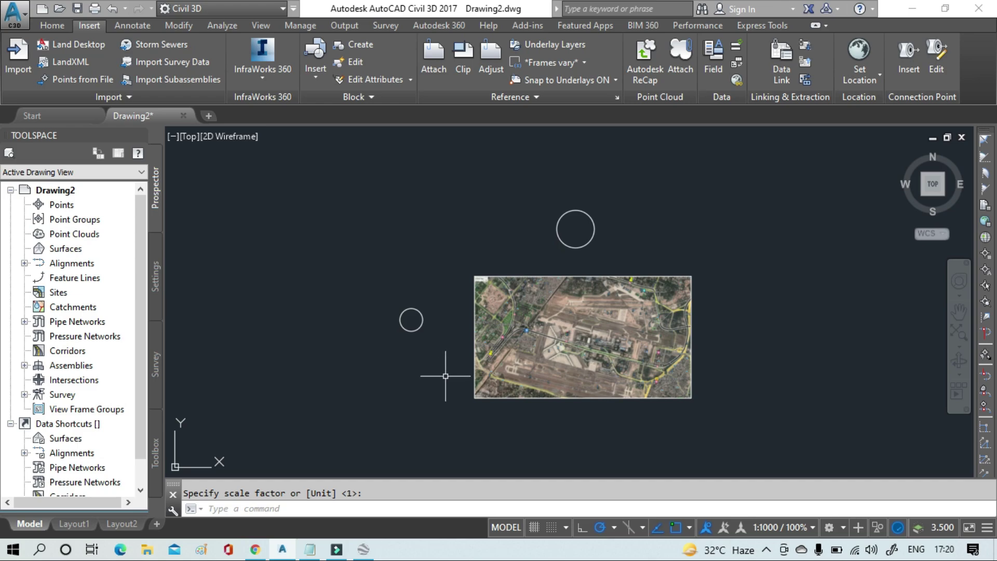
- Examine the T1 and T2 placemarks on the attached map image and their location relative to the two circles
scroll(482, 361, up, 2)
scroll(483, 361, up, 6)
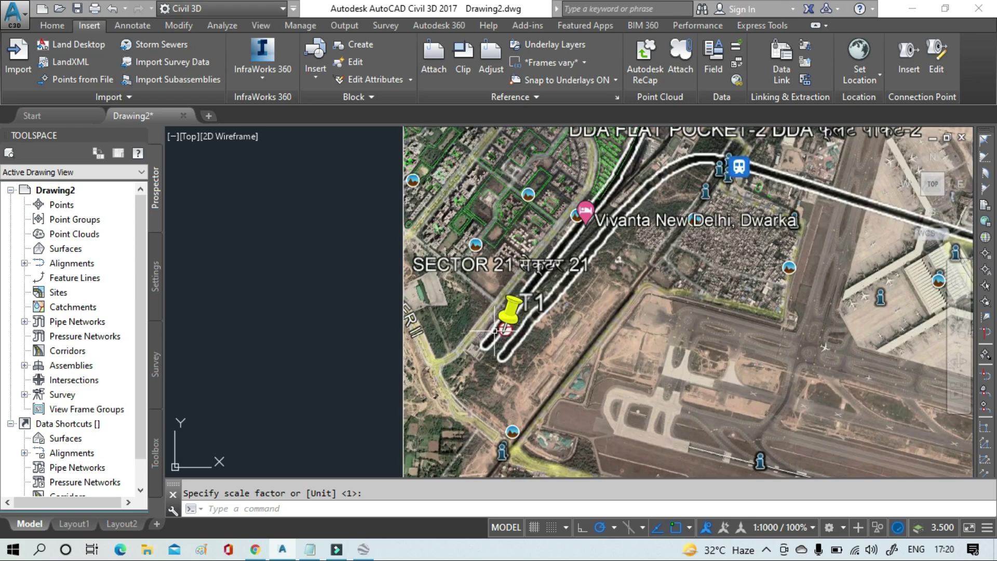
scroll(495, 330, up, 2)
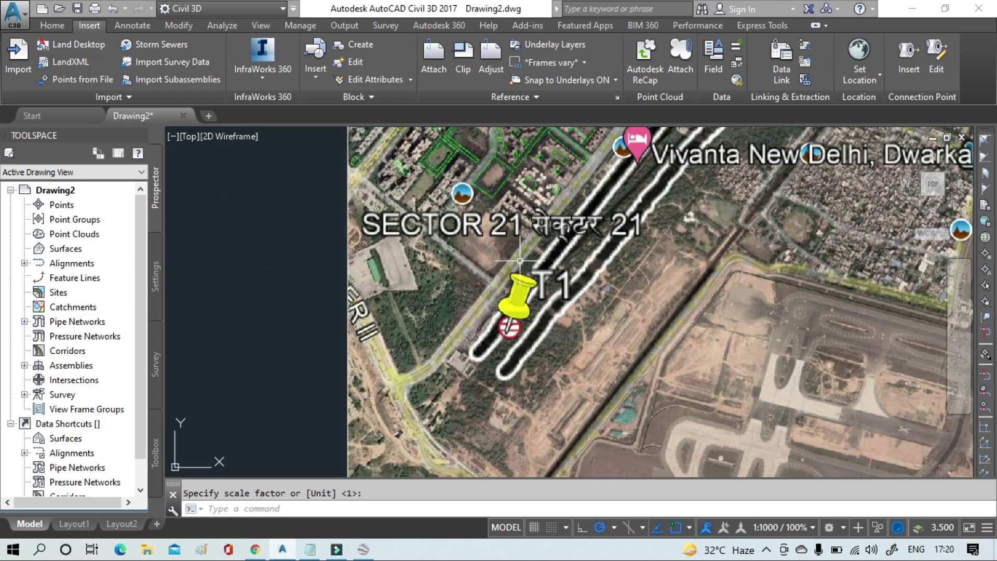
scroll(496, 309, down, 8)
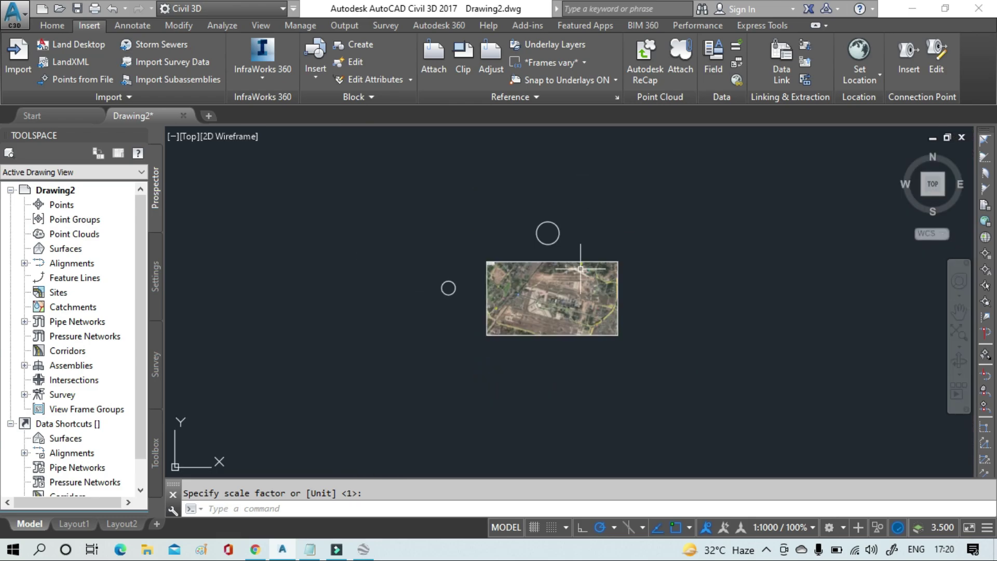
scroll(574, 187, up, 8)
scroll(574, 187, up, 4)
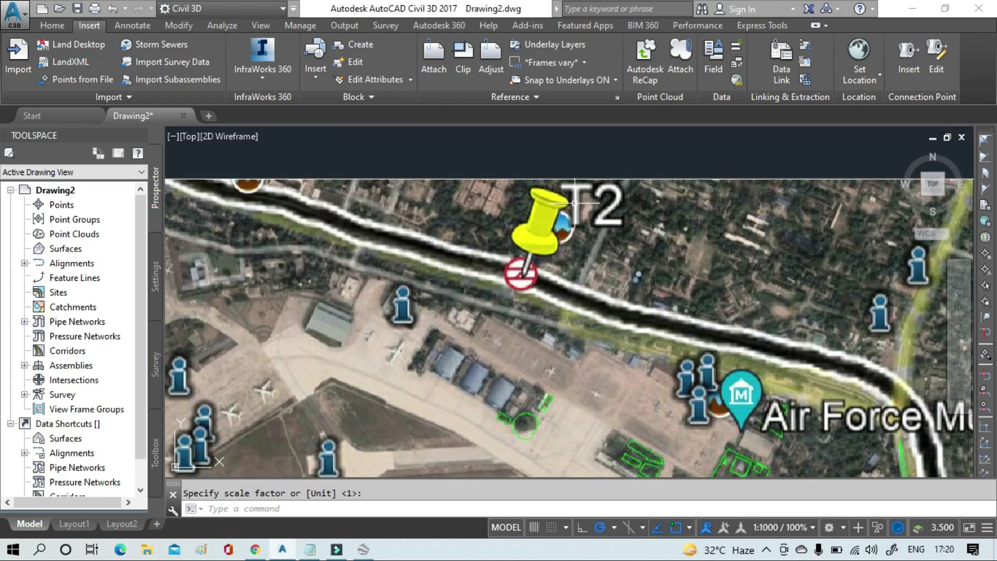
scroll(480, 267, down, 6)
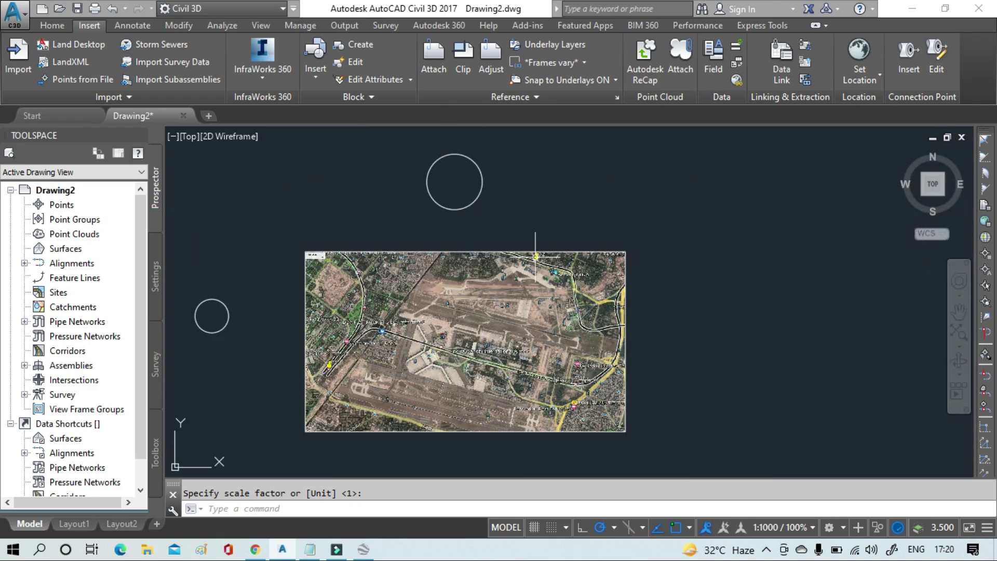
scroll(473, 276, up, 2)
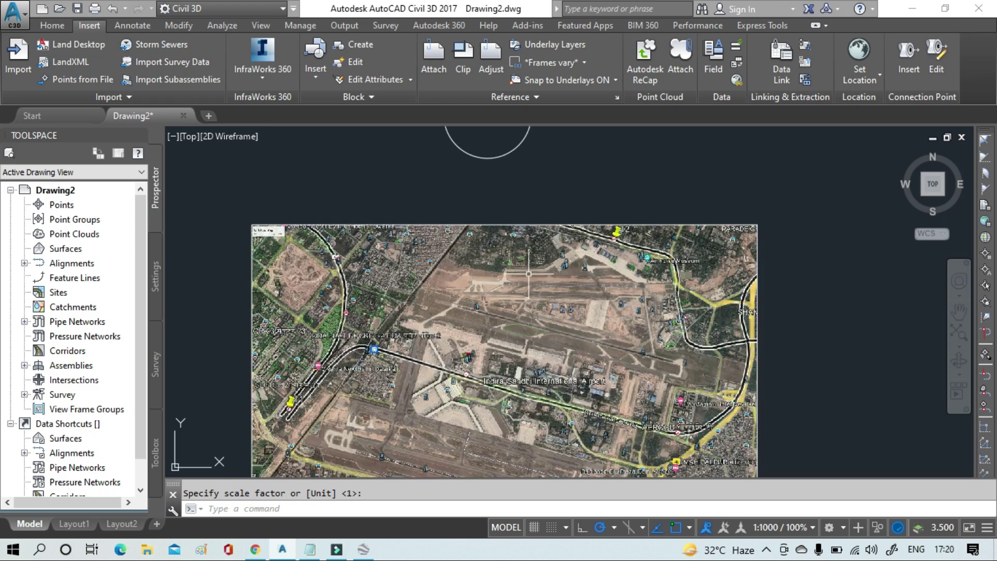
scroll(486, 298, down, 1)
middle_drag(486, 299, 583, 282)
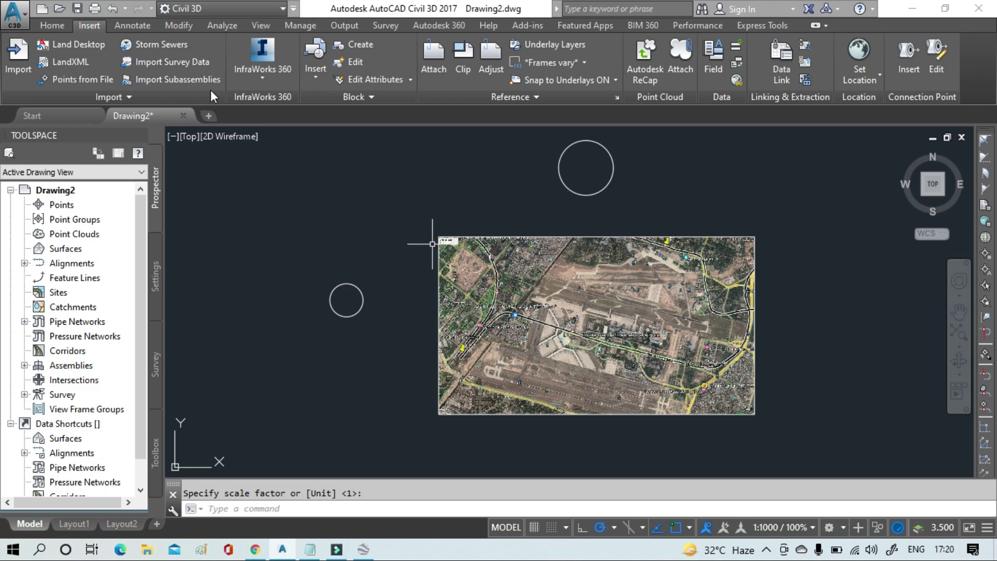
- Start Align on the map image and match the T1 pin tip, as first source point, to the smaller circle's center
click(46, 26)
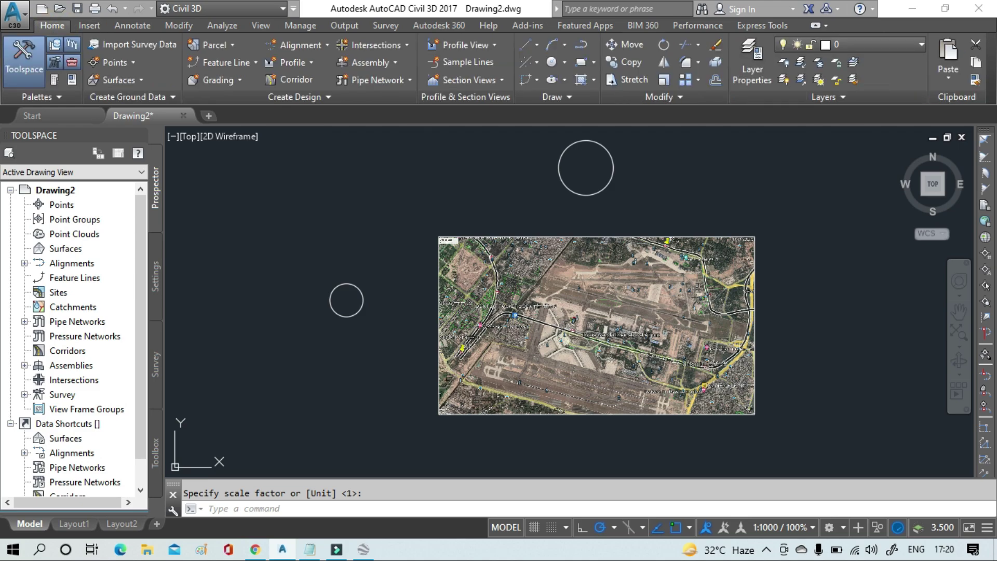
click(673, 99)
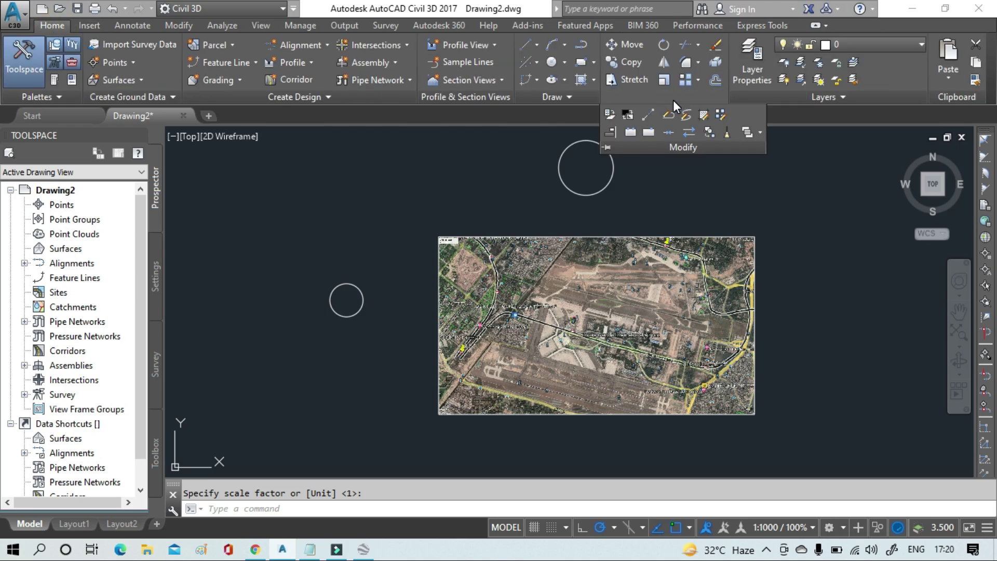
click(610, 132)
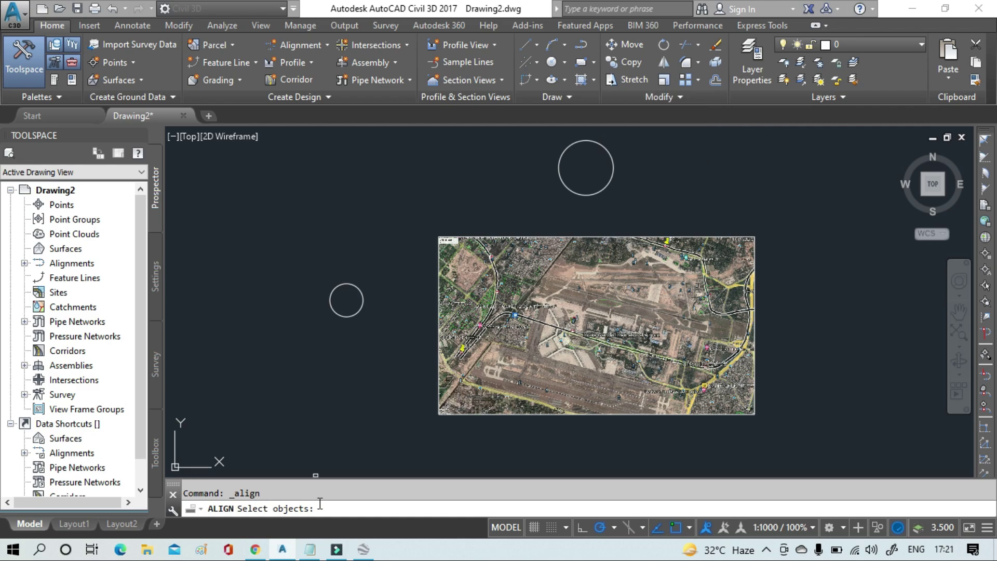
click(517, 236)
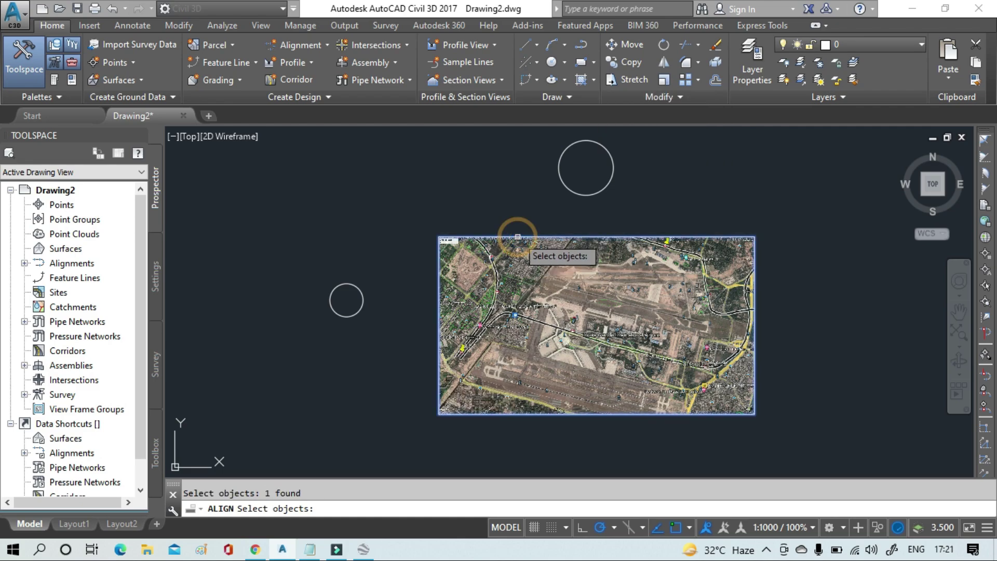
key(Return)
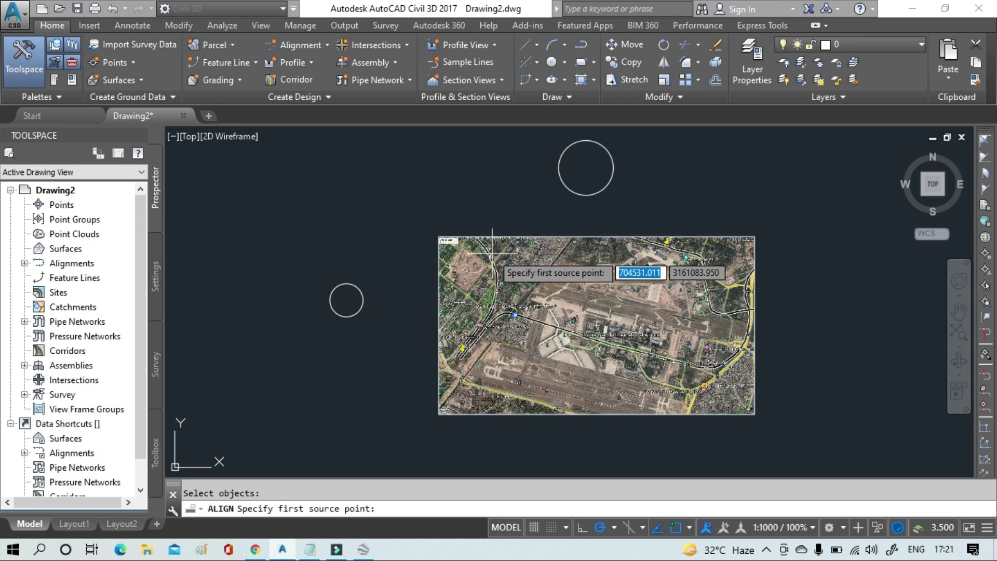
scroll(439, 361, up, 10)
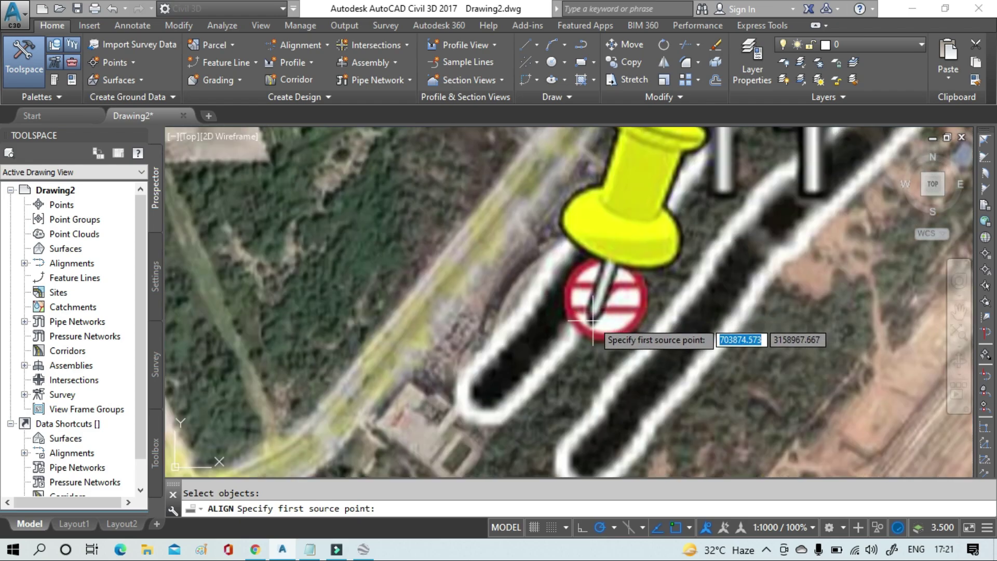
click(592, 320)
scroll(593, 319, down, 5)
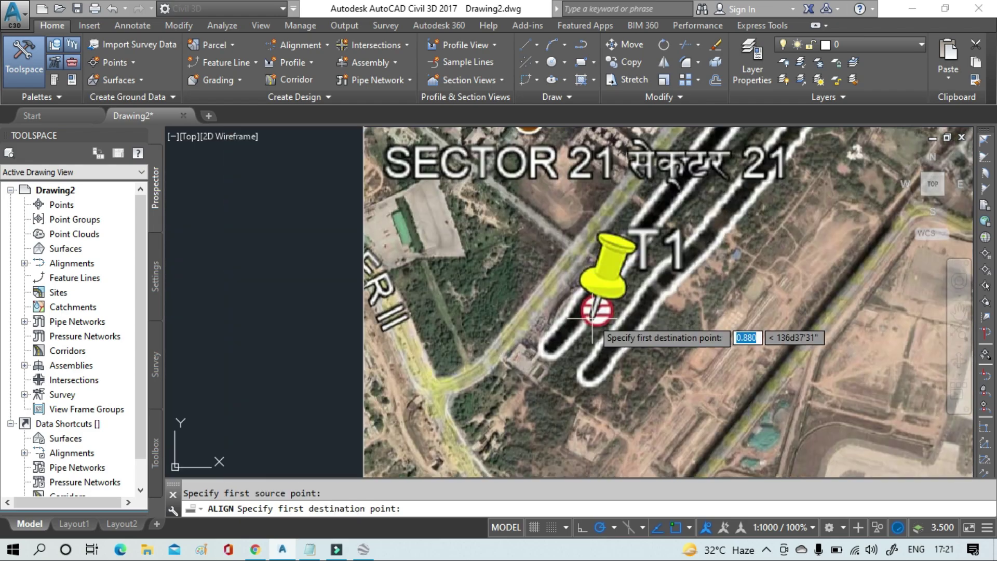
scroll(593, 315, down, 8)
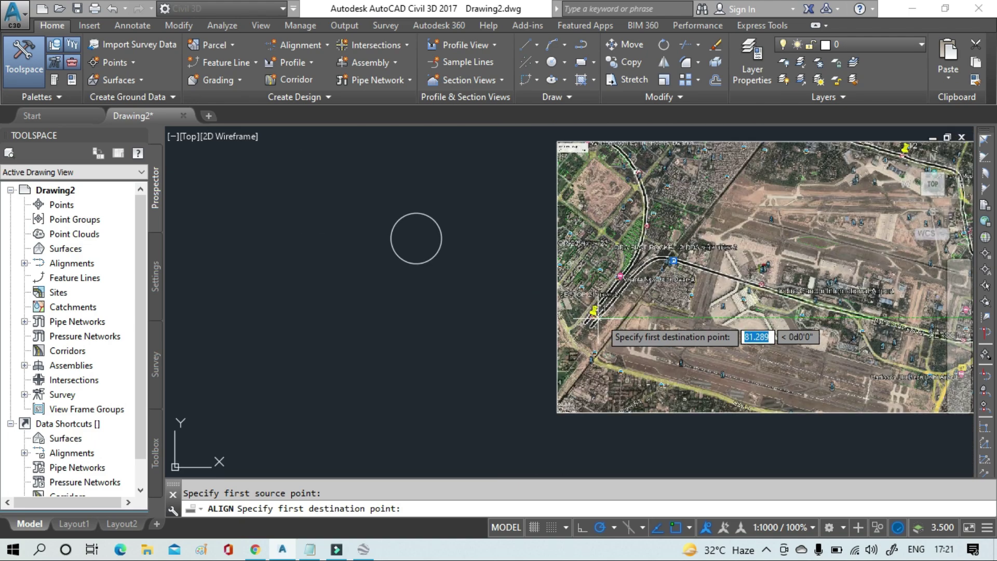
click(417, 238)
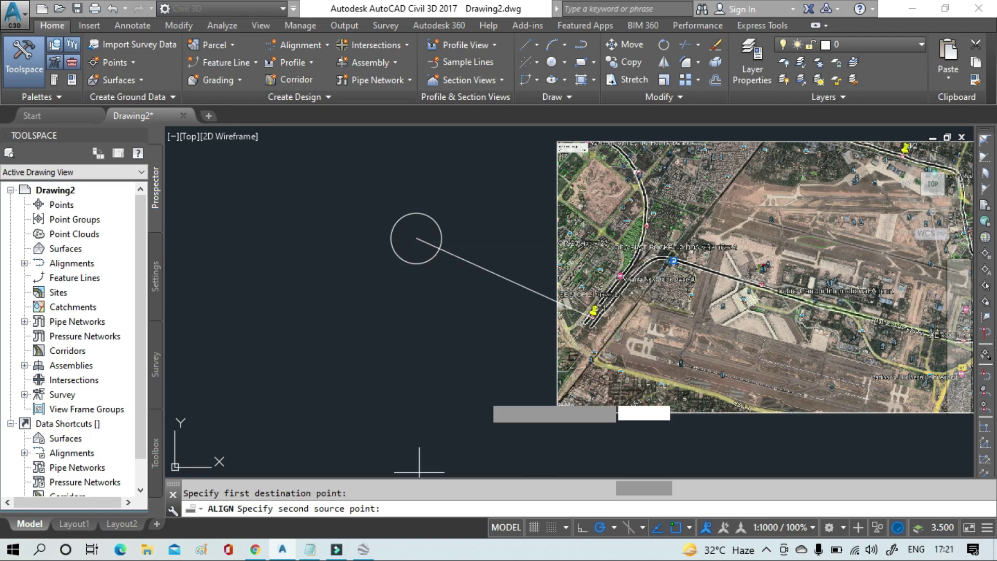
- Match the T2 pin tip, as second source point, to the larger circle's center
middle_drag(457, 325, 332, 378)
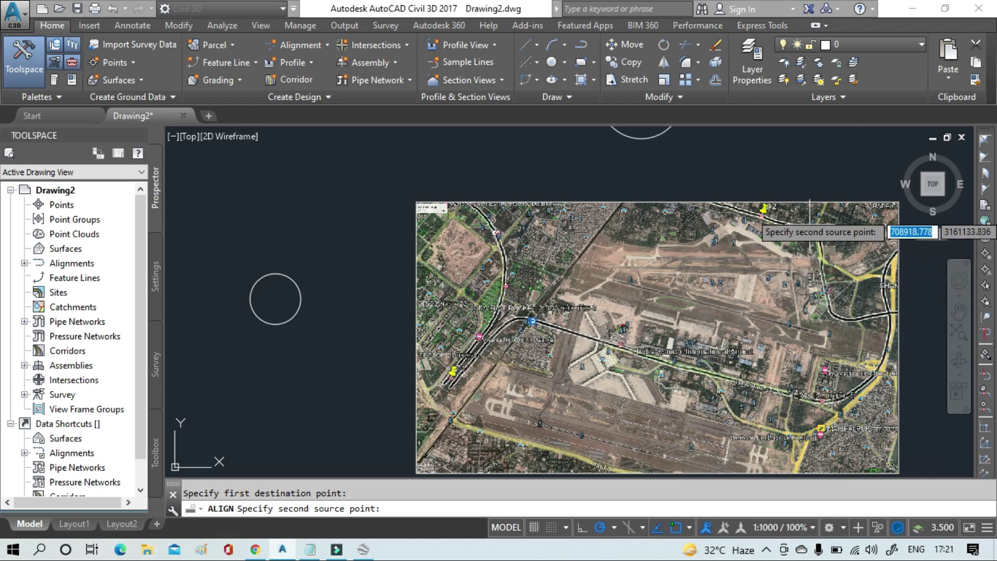
scroll(753, 203, up, 4)
scroll(749, 232, up, 4)
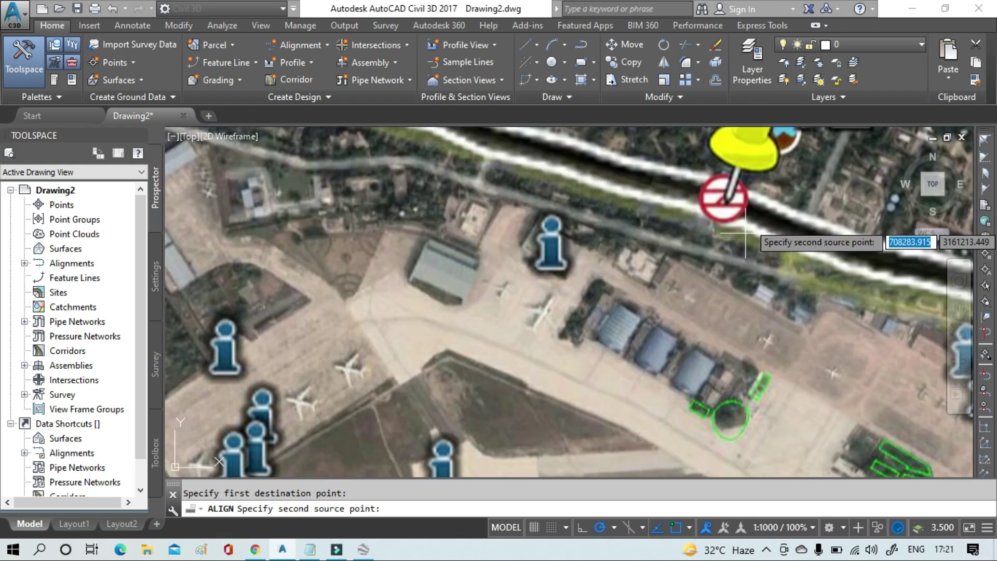
click(727, 204)
scroll(719, 207, down, 6)
scroll(698, 280, down, 4)
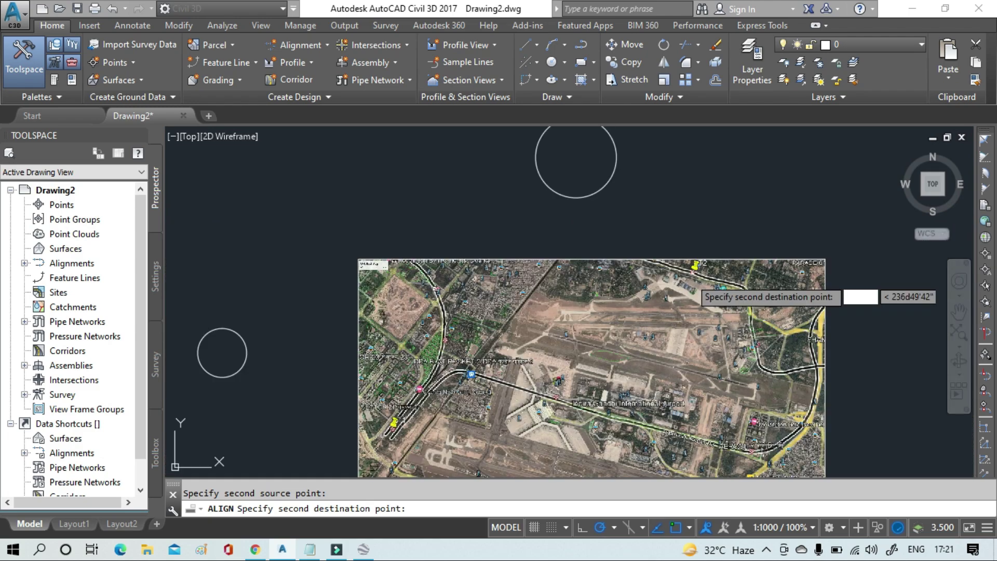
mouse_move(574, 156)
middle_down()
mouse_move(616, 229)
mouse_move(582, 196)
middle_up()
click(600, 219)
- Continue without a third point pair and finish the alignment with scaling based on the alignment points set to Yes
scroll(600, 218, down, 4)
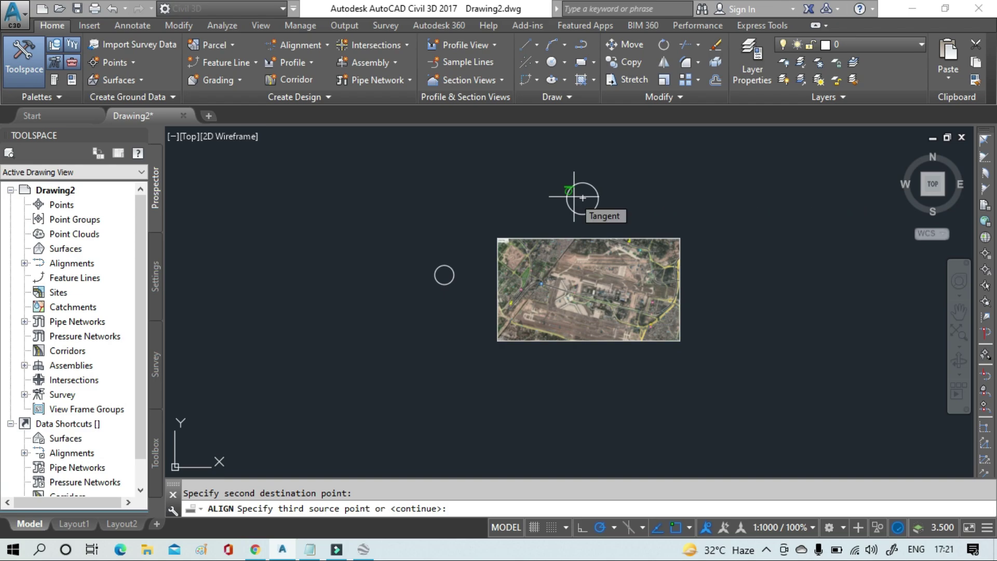
key(Return)
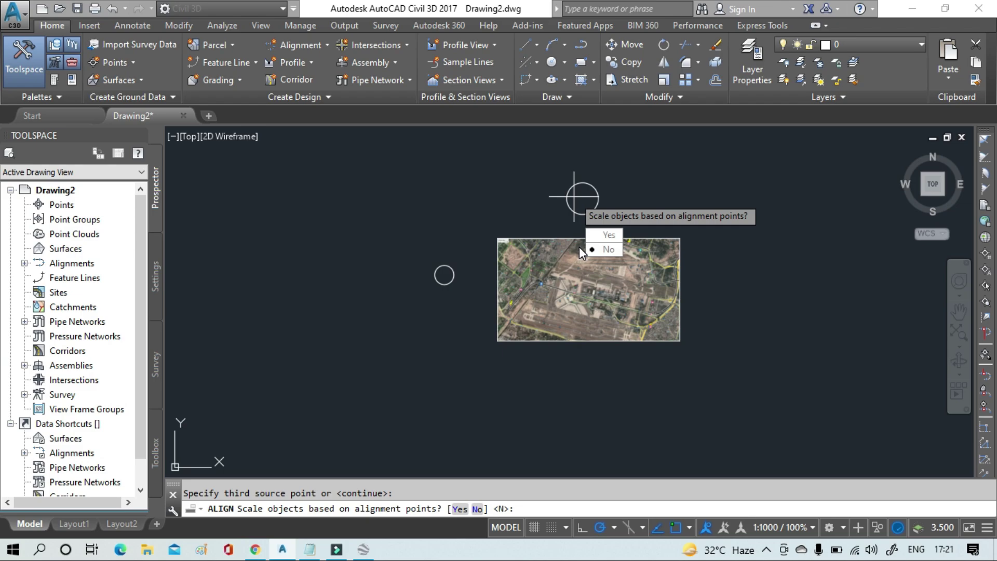
click(606, 234)
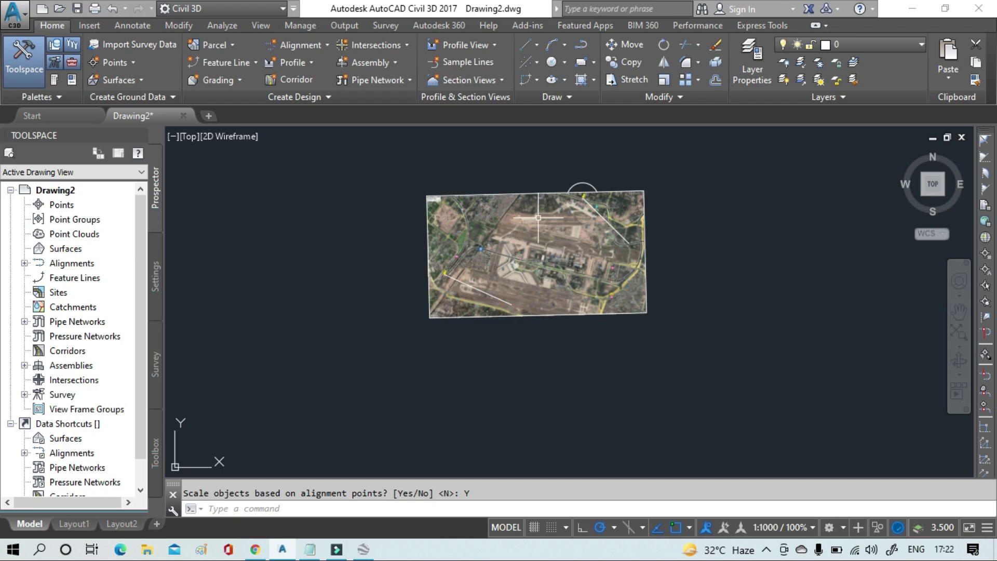
- Start an aligned dimension on the map image with the T1 pin tip as its first extension line origin
scroll(538, 218, up, 2)
scroll(532, 219, up, 2)
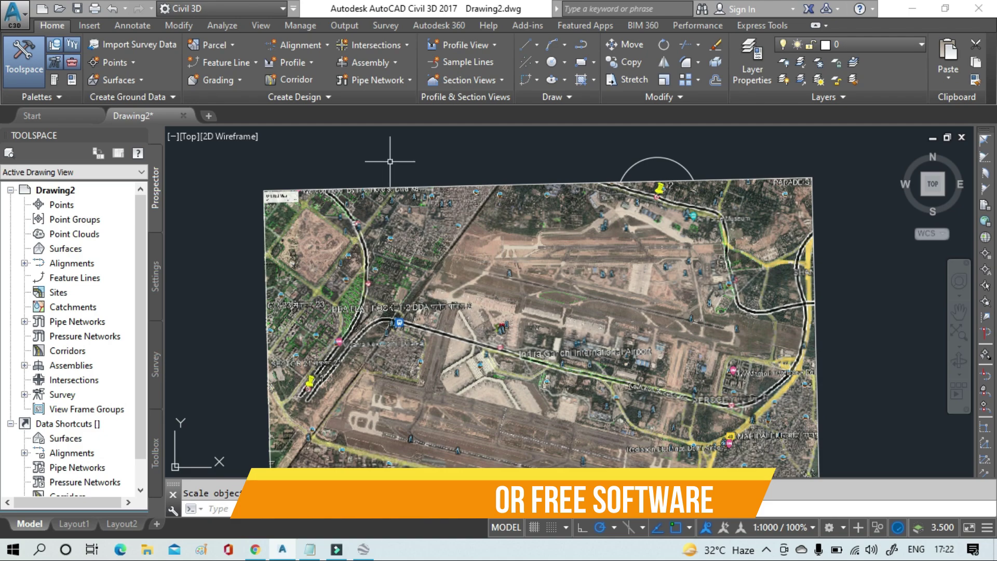
click(389, 180)
click(309, 148)
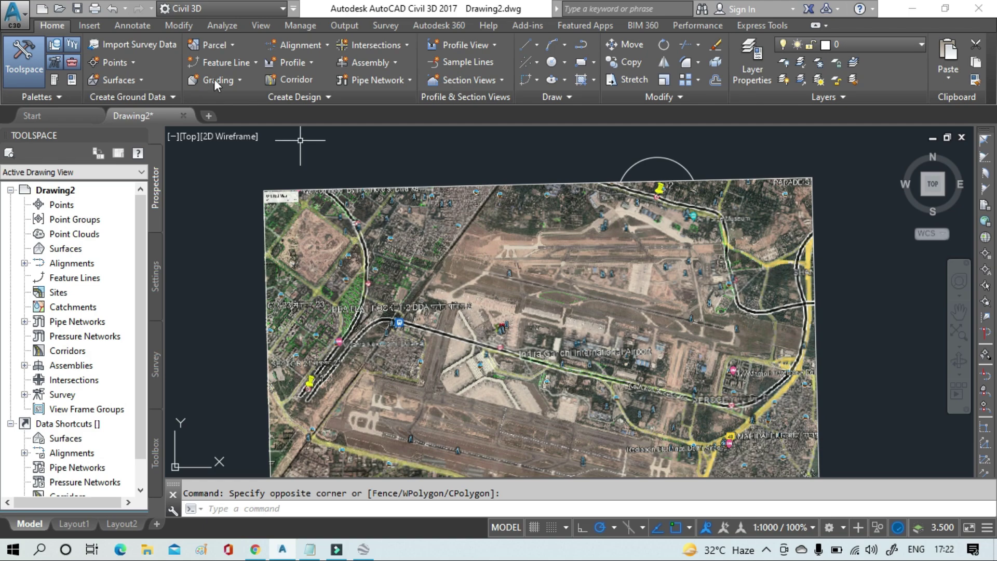
click(126, 29)
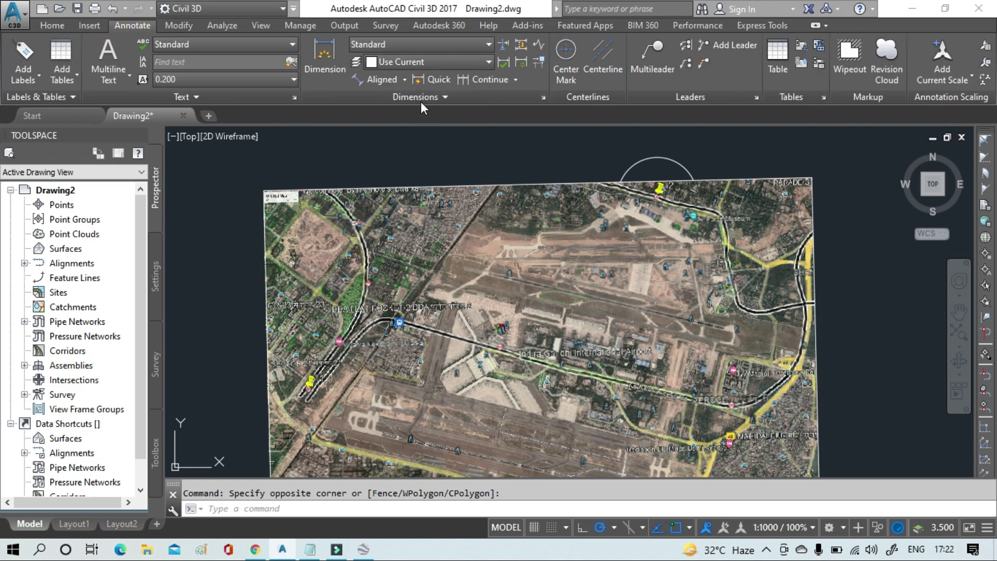
click(383, 81)
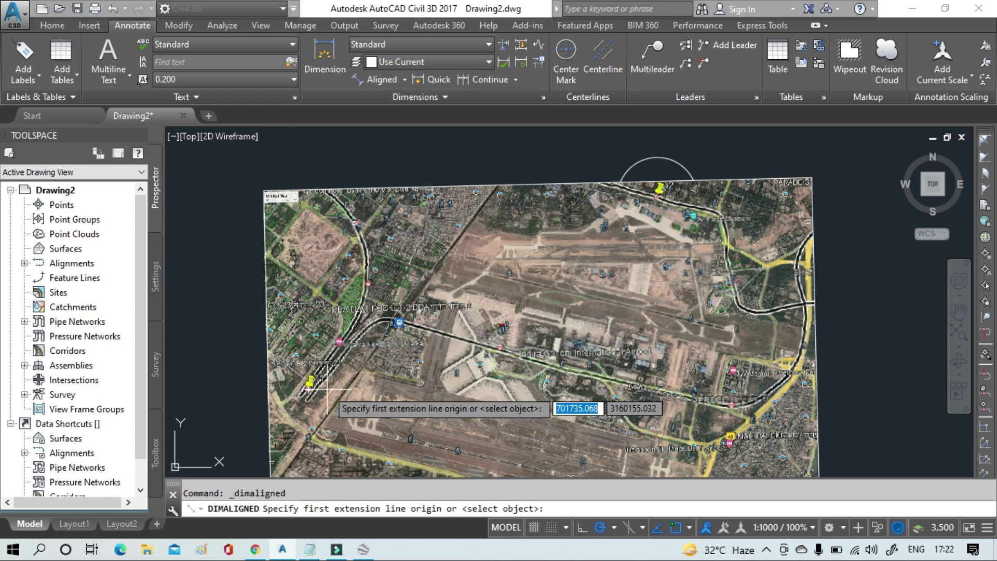
scroll(311, 392, up, 4)
scroll(323, 391, up, 5)
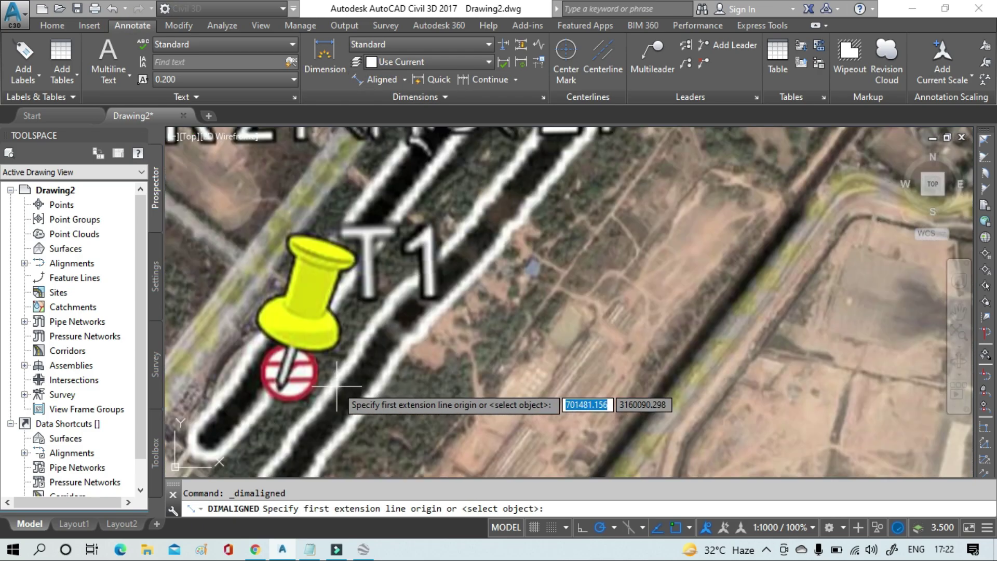
click(280, 387)
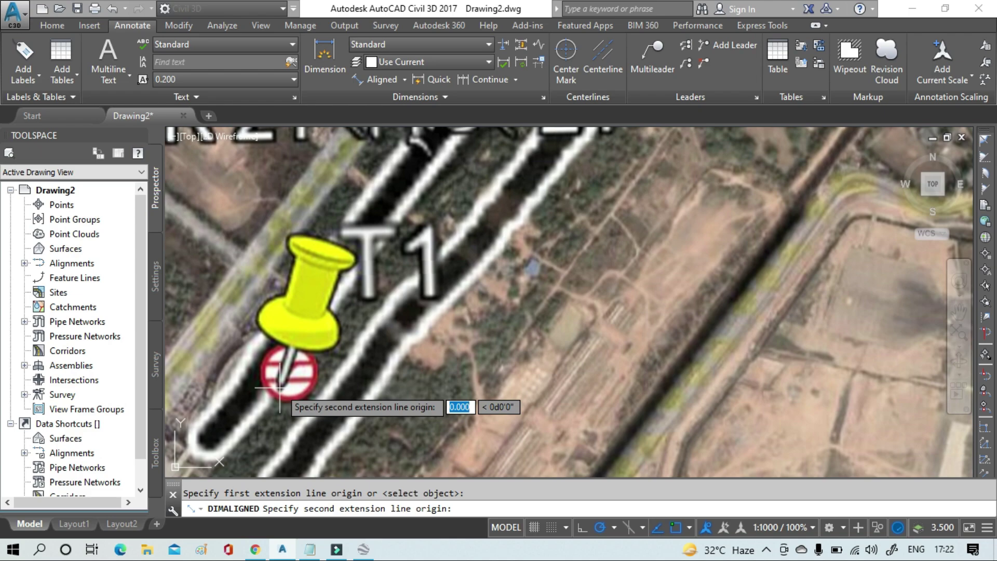
- Set the T2 pin tip as the second extension line origin of the aligned dimension
scroll(550, 324, down, 5)
middle_drag(550, 324, 391, 431)
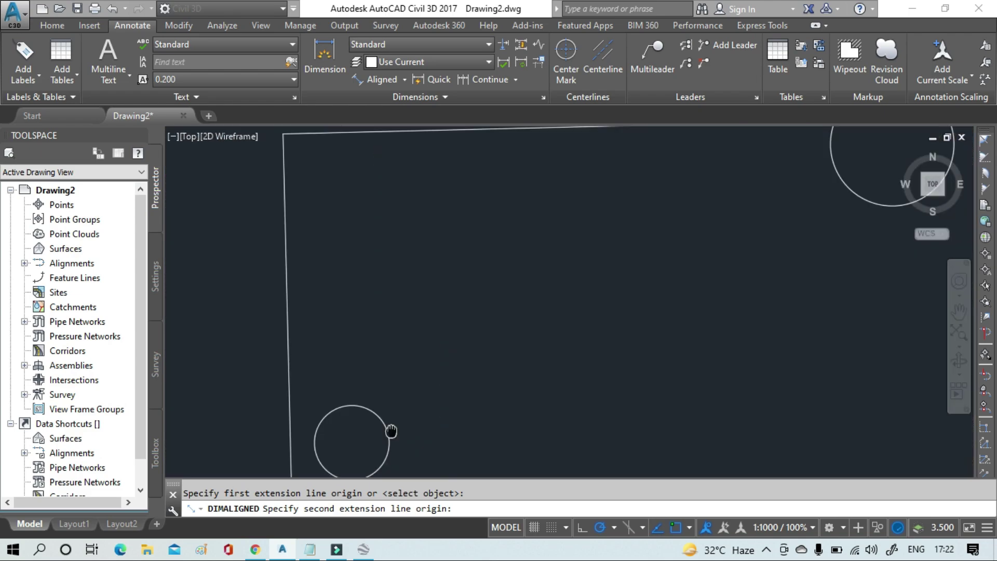
scroll(839, 132, down, 2)
middle_drag(837, 134, 674, 223)
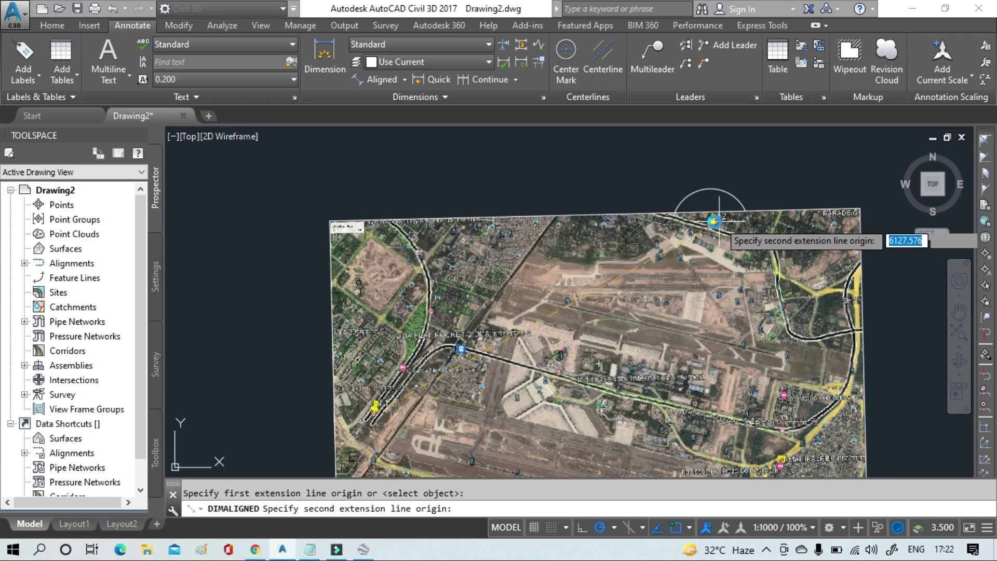
scroll(719, 221, up, 10)
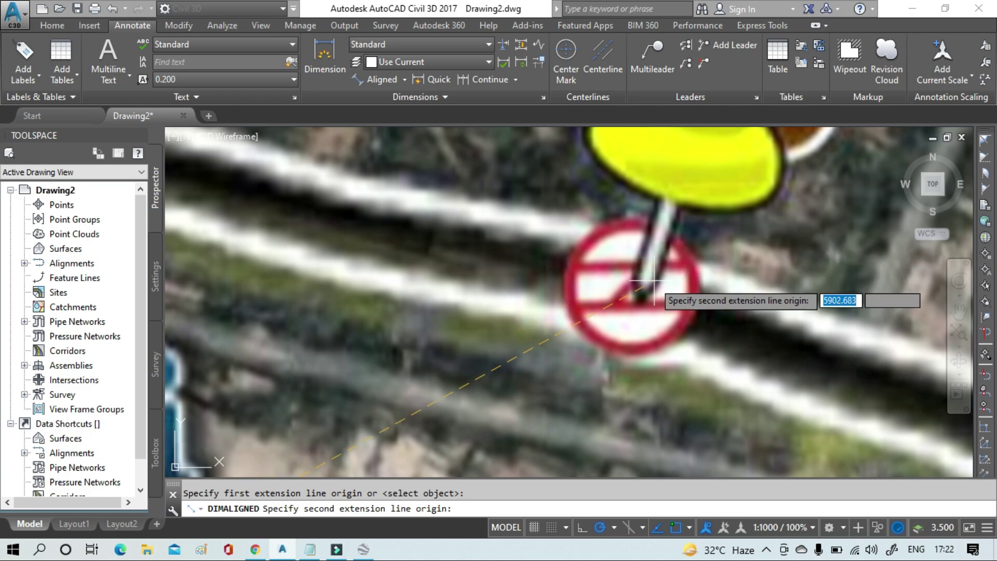
click(641, 297)
- Place the aligned dimension line outside the map image, beyond its northwest corner
scroll(721, 248, down, 4)
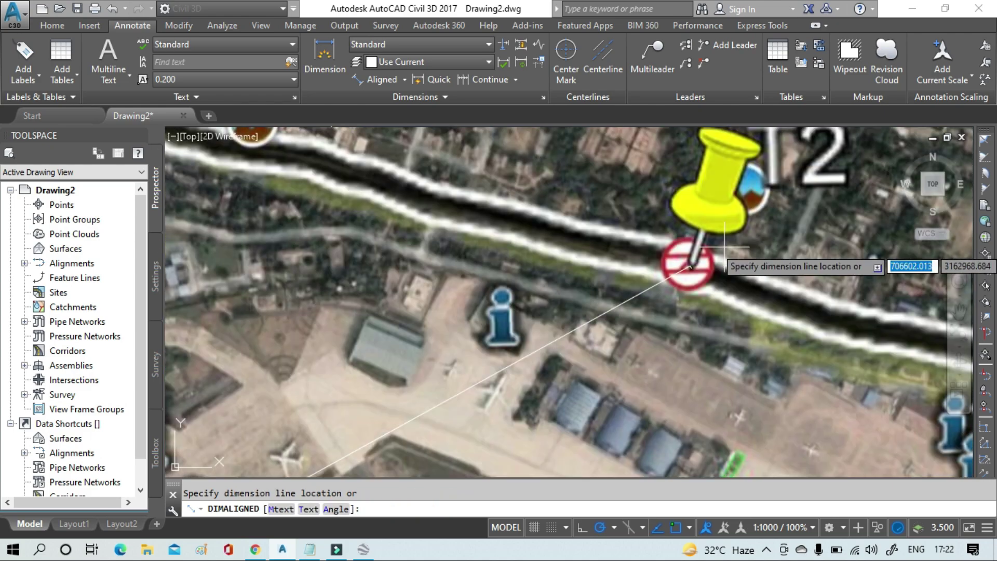
scroll(724, 248, down, 8)
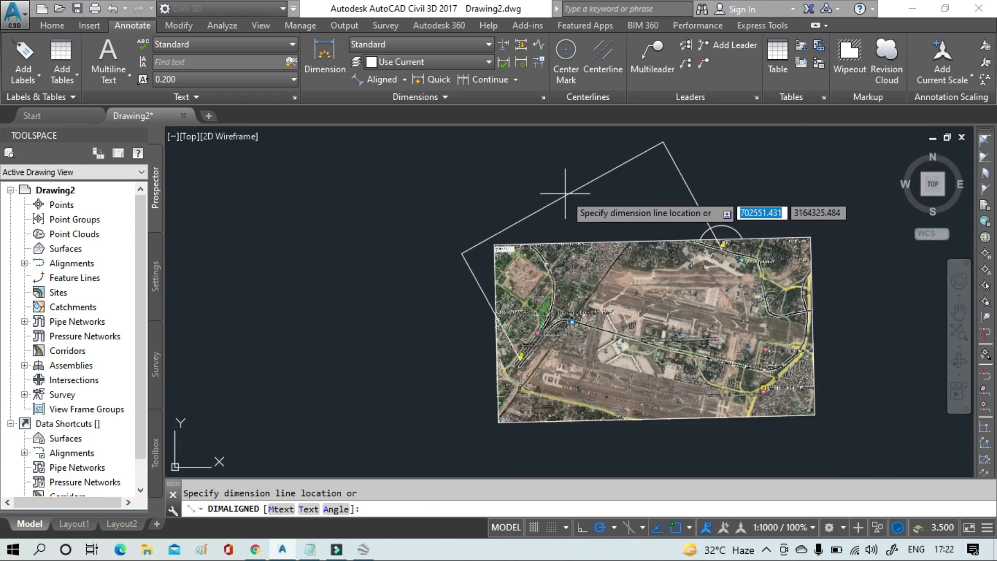
scroll(540, 198, up, 2)
click(556, 200)
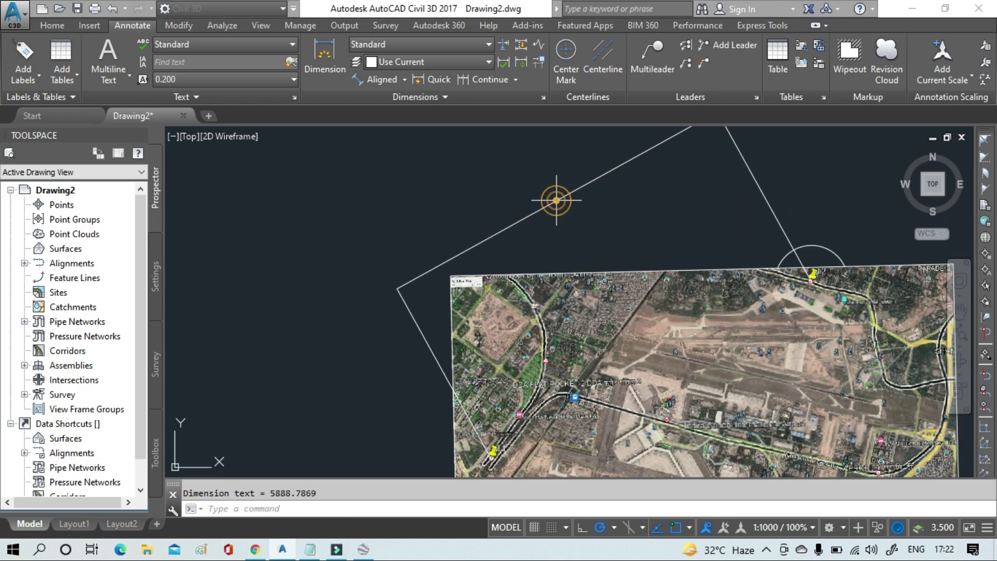
- Select the T1–T2 aligned dimension and open its properties at the text settings
scroll(629, 213, up, 2)
scroll(610, 236, down, 2)
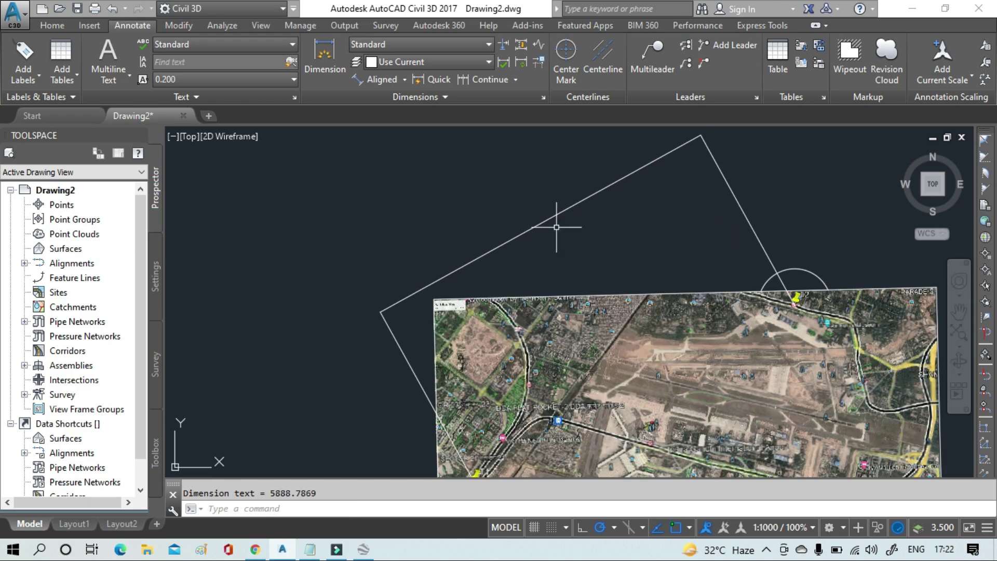
scroll(556, 227, up, 2)
scroll(566, 239, down, 2)
click(549, 239)
click(490, 212)
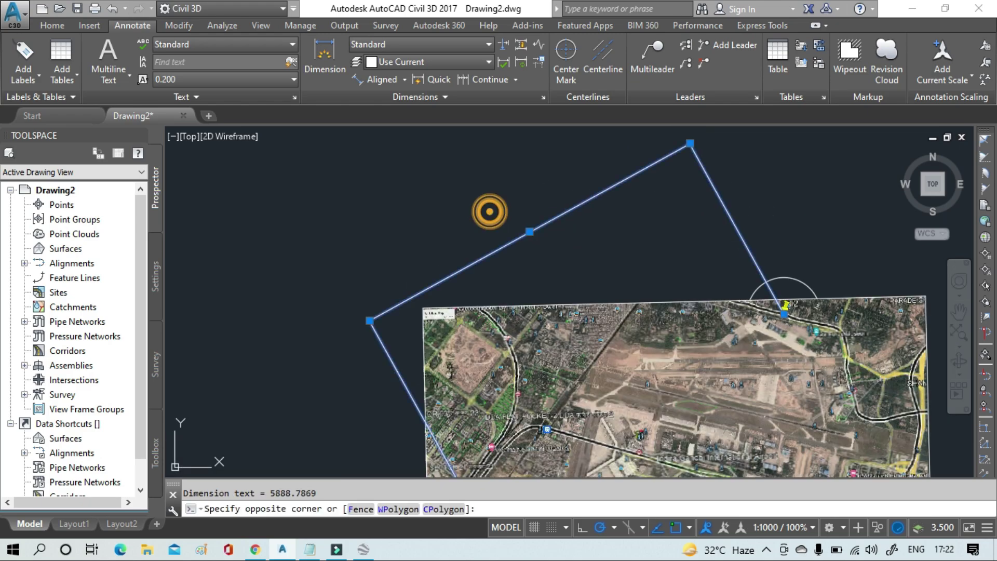
right_click(516, 191)
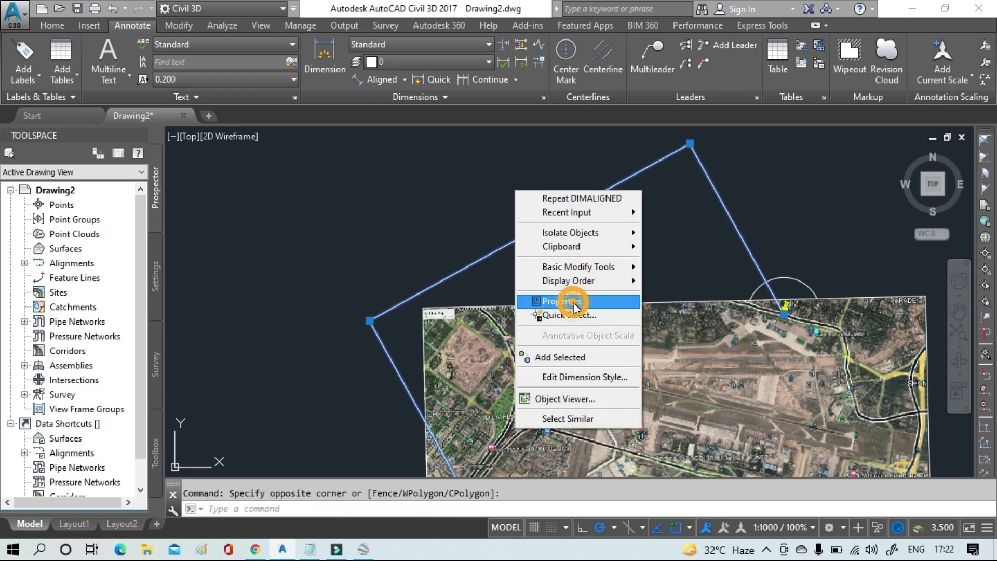
click(574, 304)
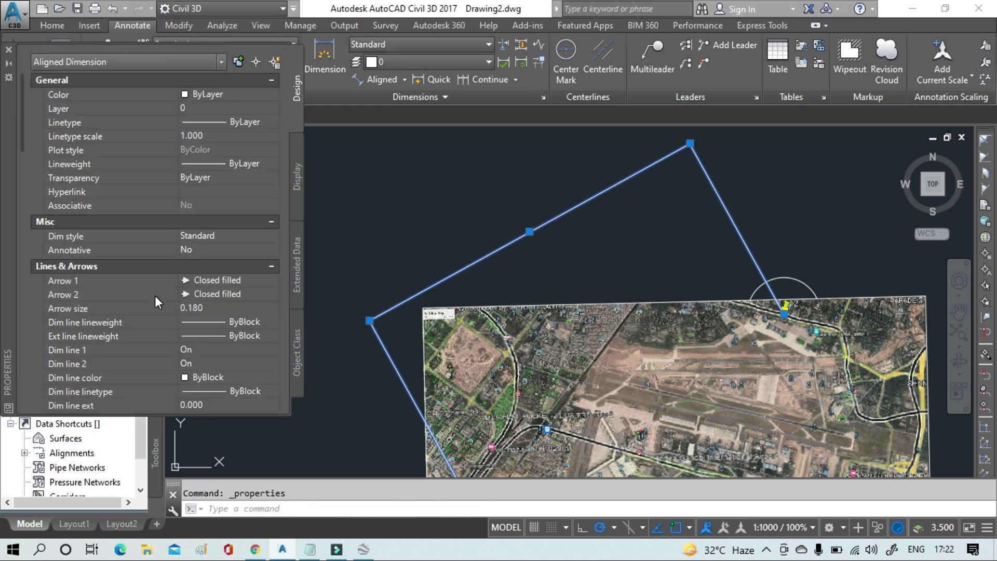
scroll(129, 277, down, 10)
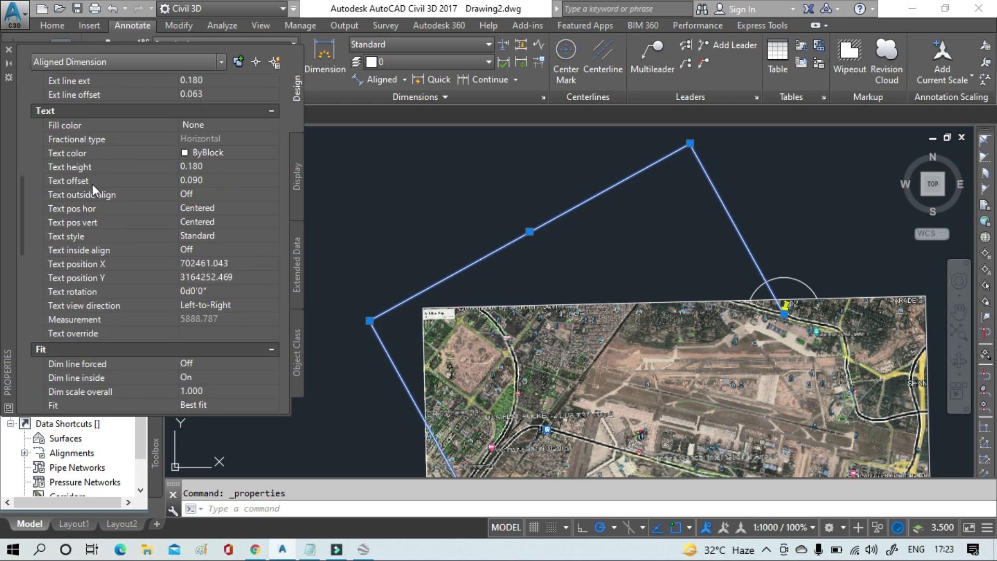
- Try text heights of 2 and 20 on the aligned dimension
click(214, 166)
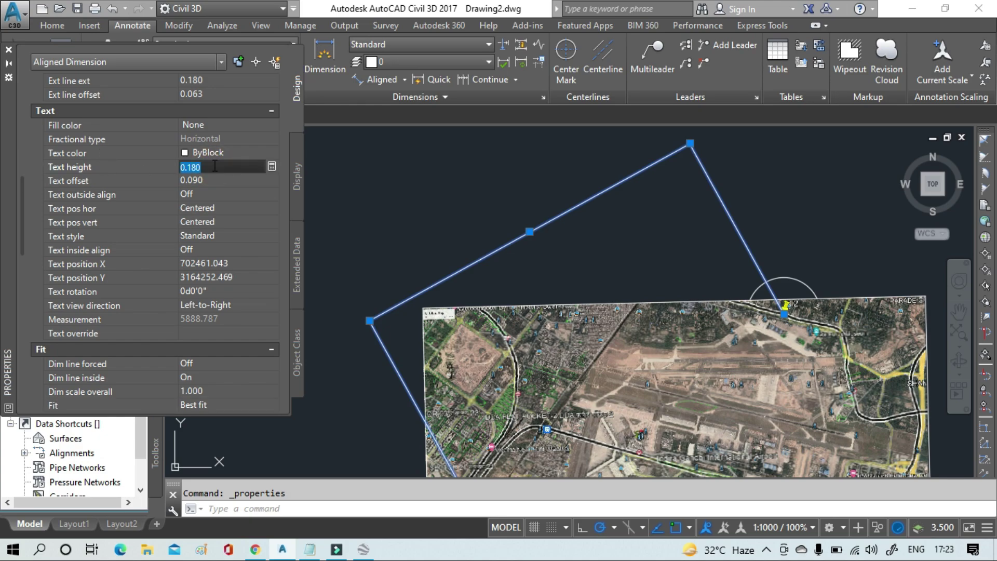
text(2)
key(Tab)
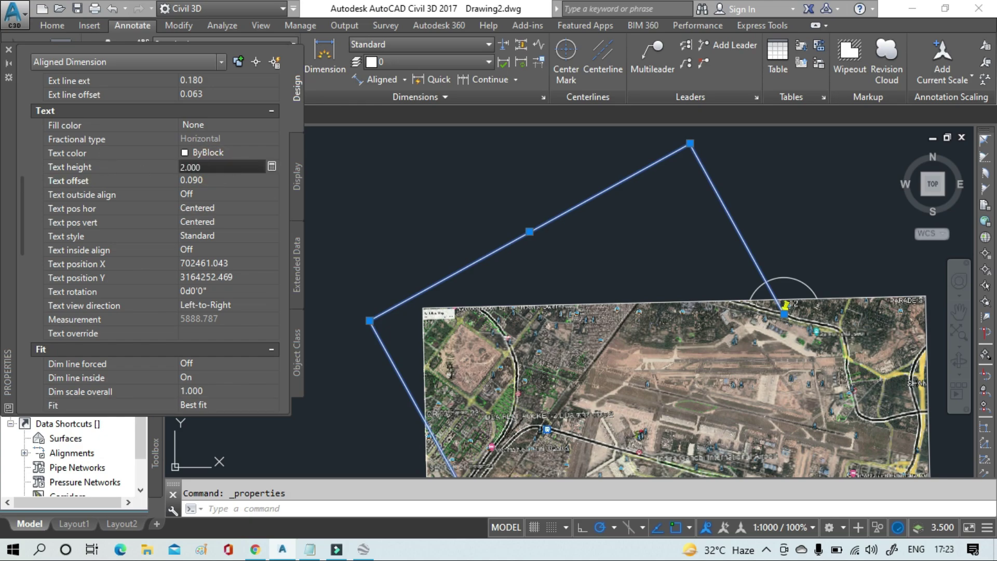
click(221, 167)
text(20)
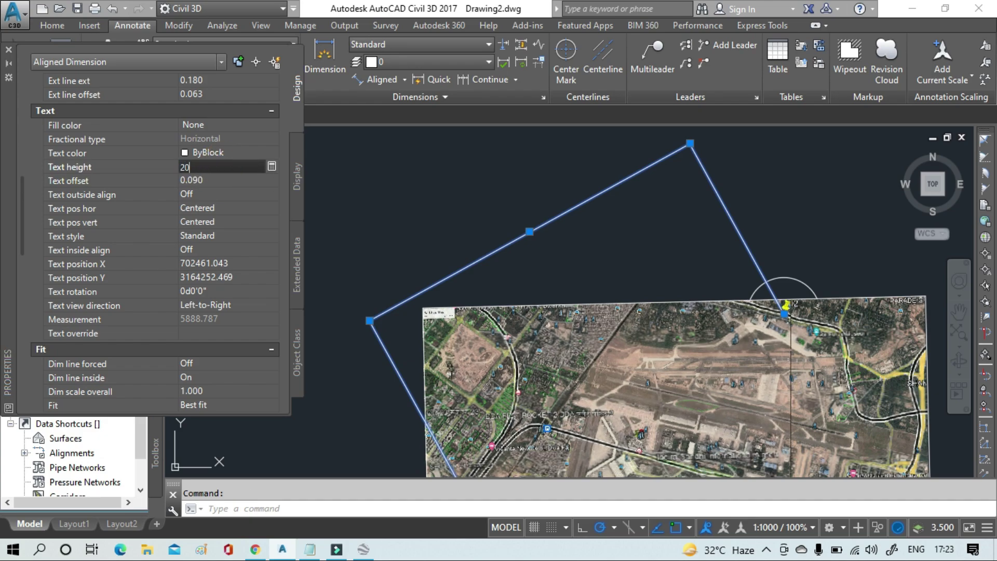
key(Tab)
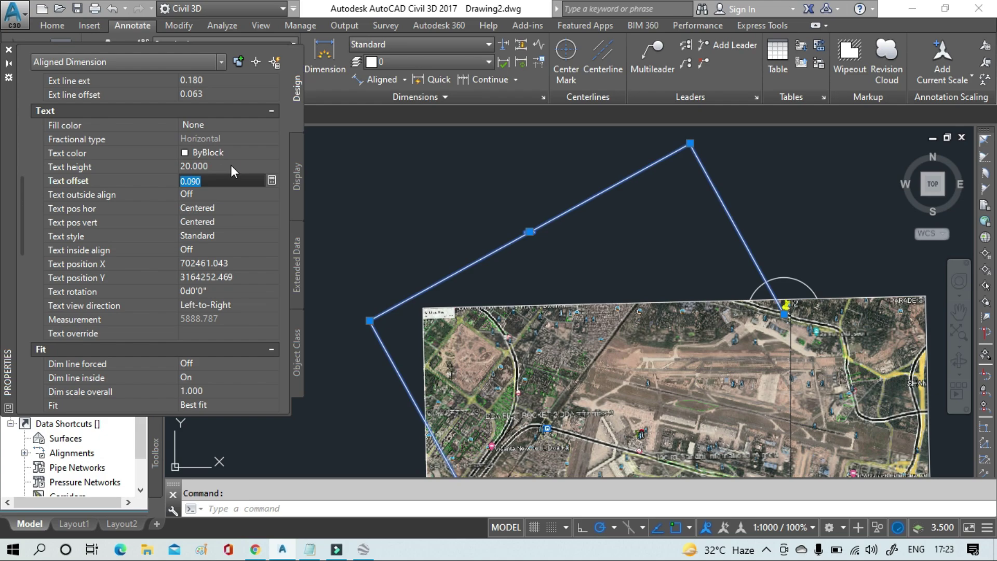
- Set the aligned dimension's text height to 100, close its properties and deselect it
click(231, 166)
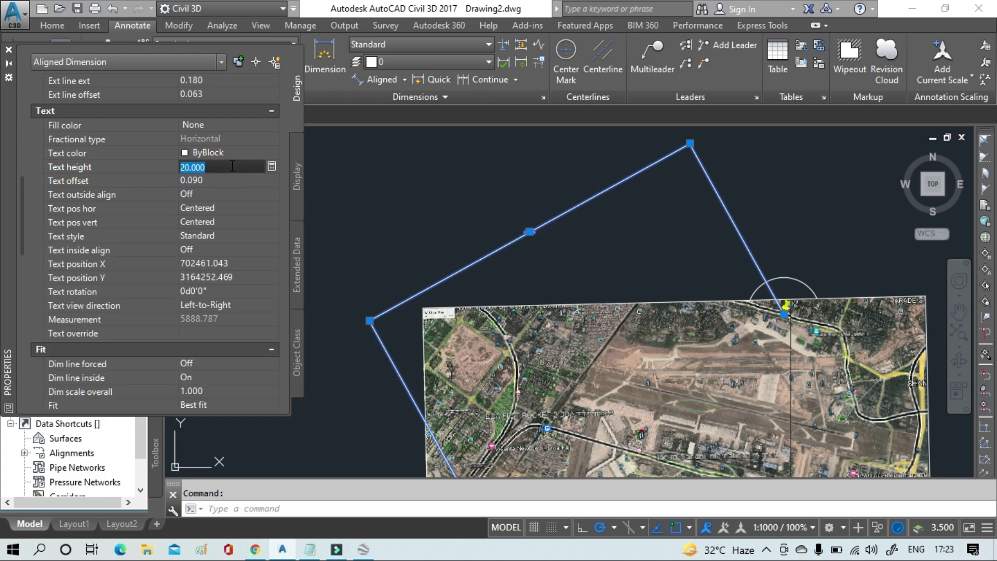
text(1)
key(Tab)
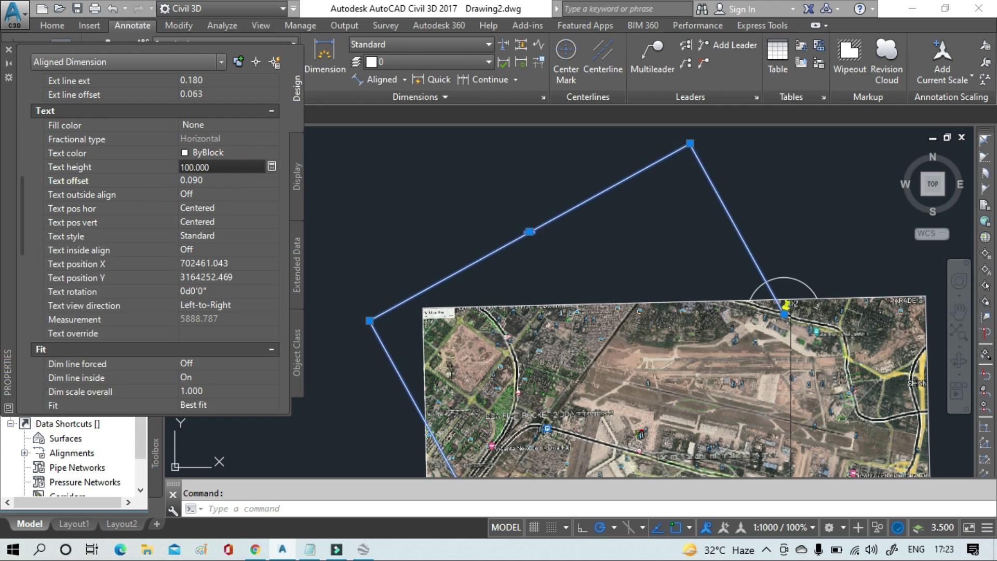
click(9, 49)
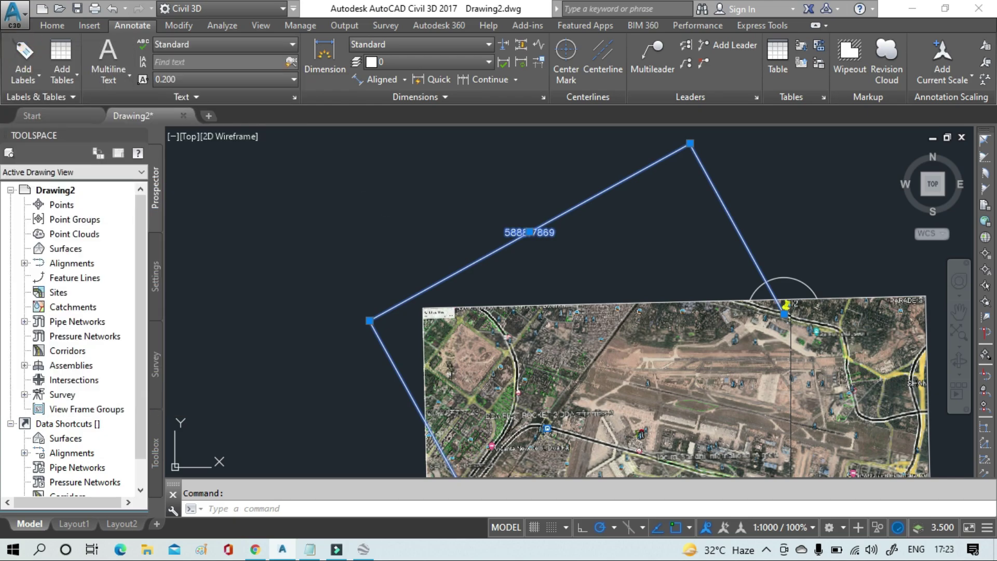
key(Escape)
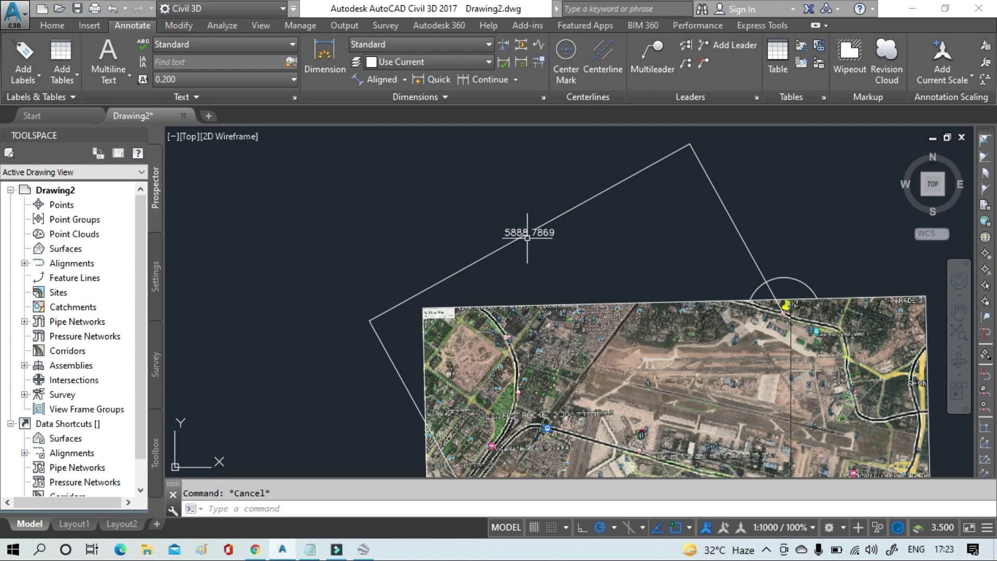
- Examine the dimension text for the distance between the T1 and T2 pins and look over the aligned map image
scroll(527, 241, up, 3)
scroll(484, 210, up, 2)
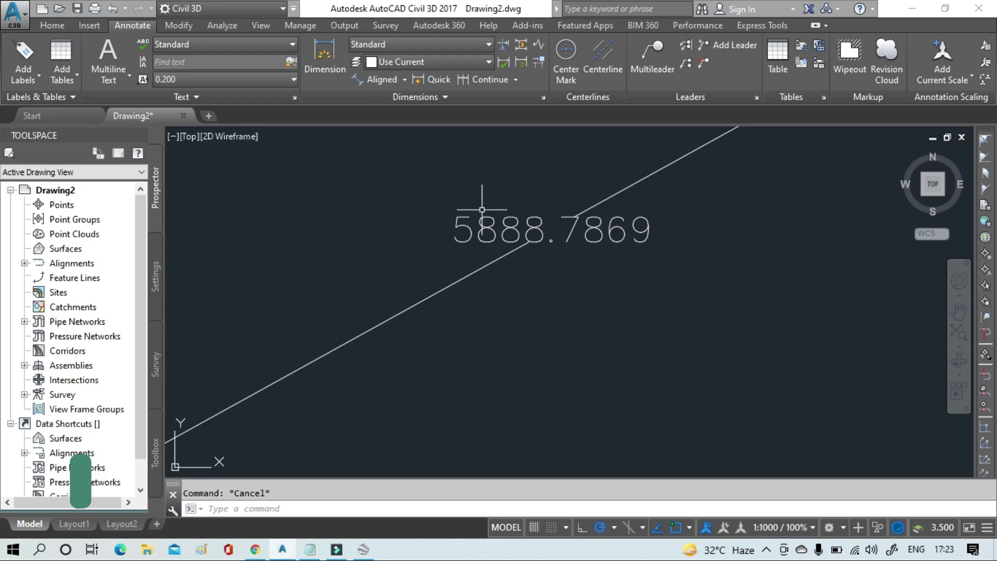
scroll(535, 319, down, 6)
mouse_move(525, 324)
middle_down()
mouse_move(544, 319)
mouse_move(477, 174)
middle_up()
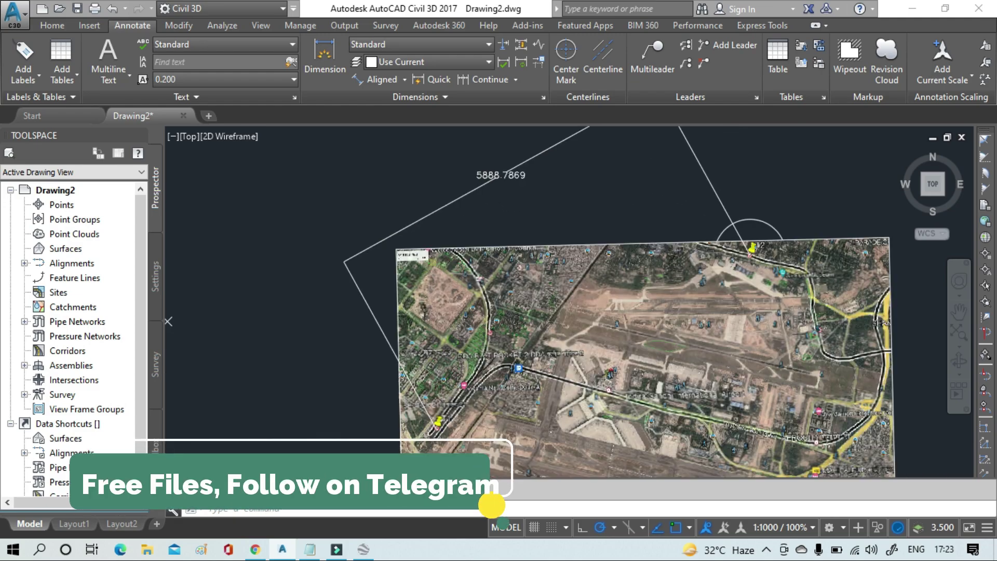
middle_drag(514, 311, 426, 227)
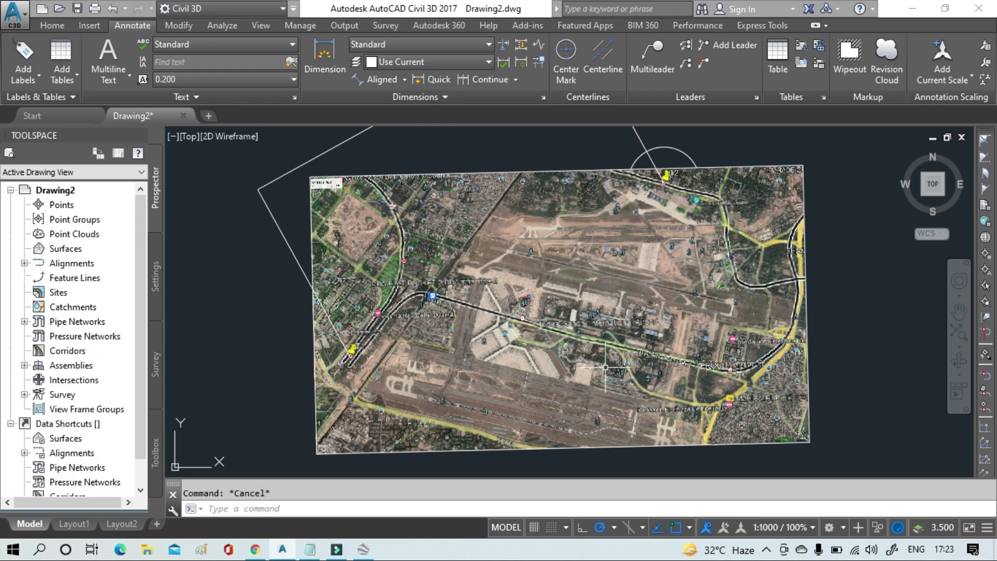
middle_drag(598, 367, 559, 359)
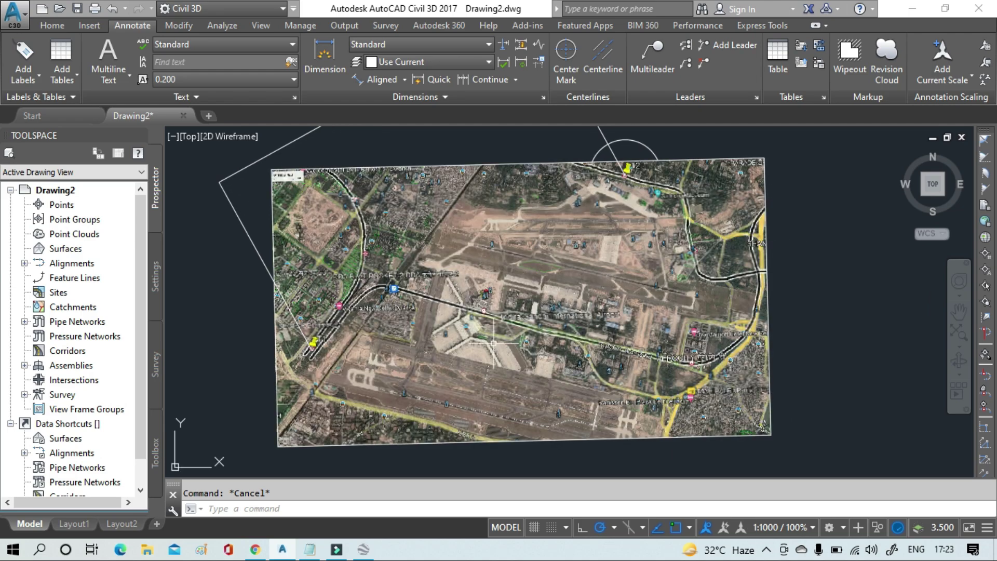
- Start the airport boundary polyline at the southwest road corner below T1 and run its first side northeast along the railway line to the airfield's northwest corner
click(53, 26)
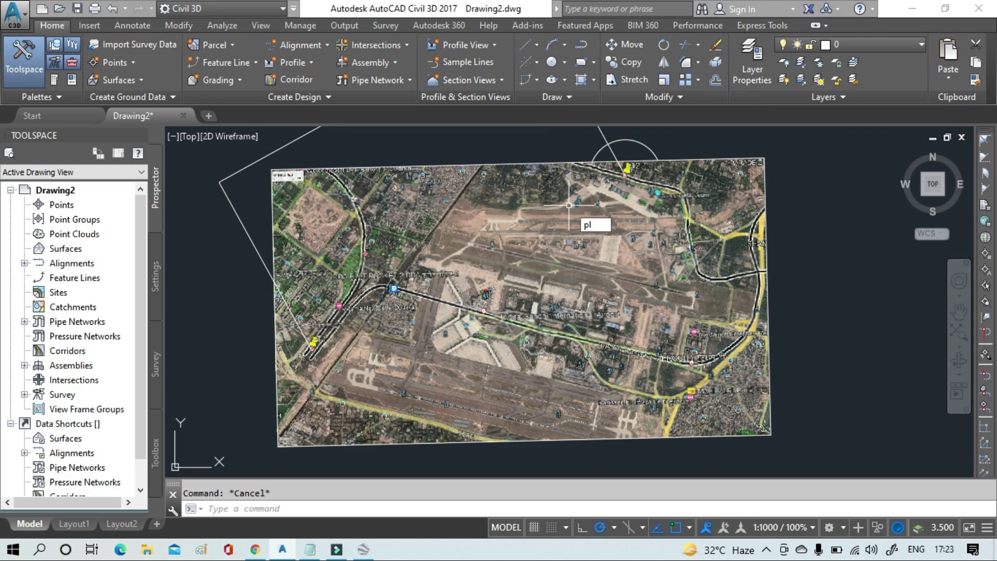
key(Return)
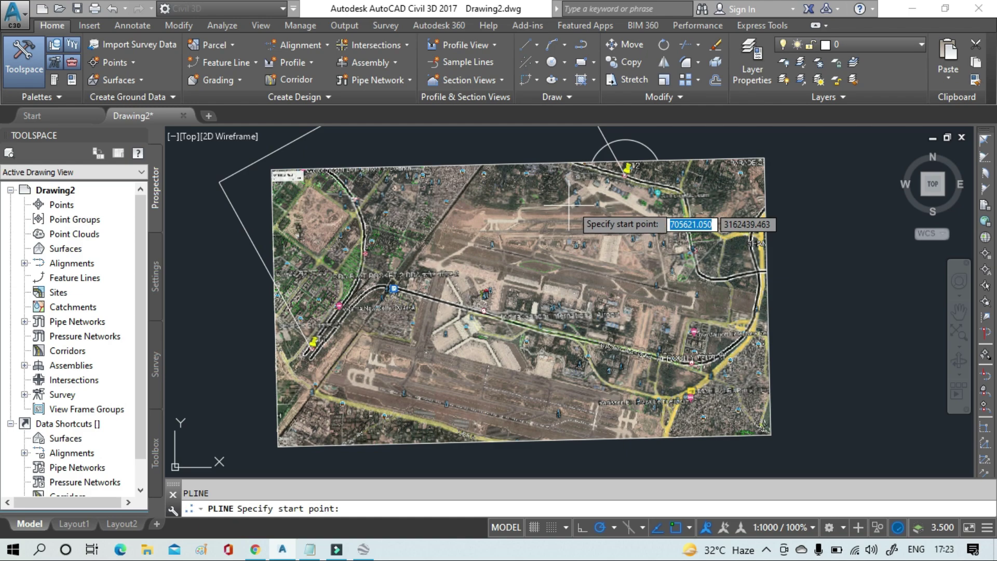
scroll(317, 385, up, 4)
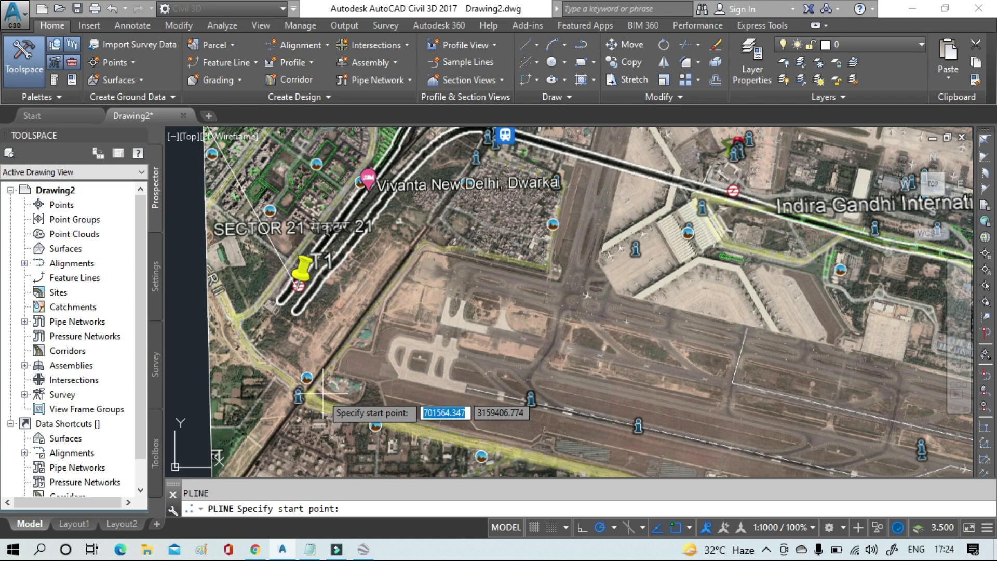
click(318, 389)
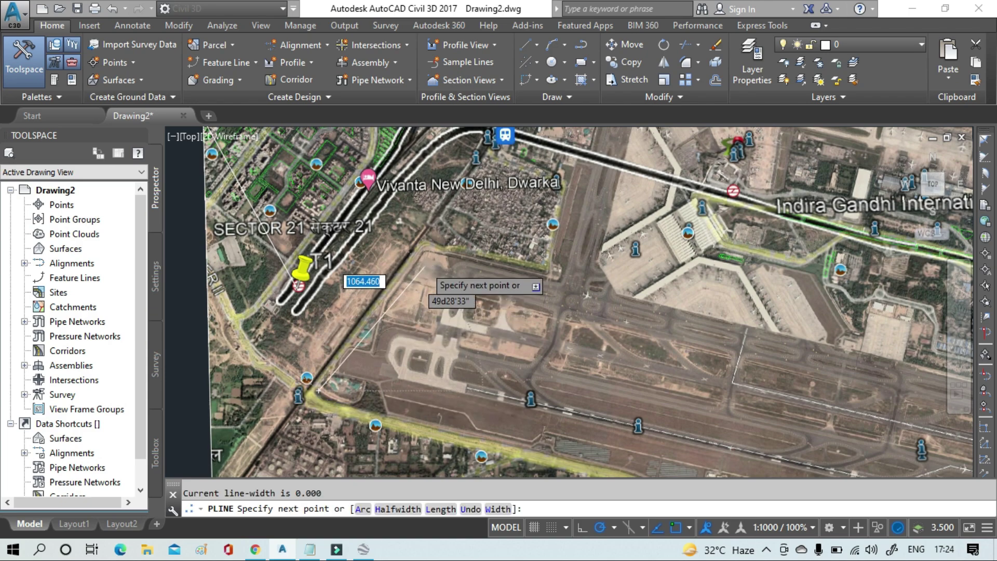
scroll(424, 267, down, 3)
middle_drag(423, 267, 371, 359)
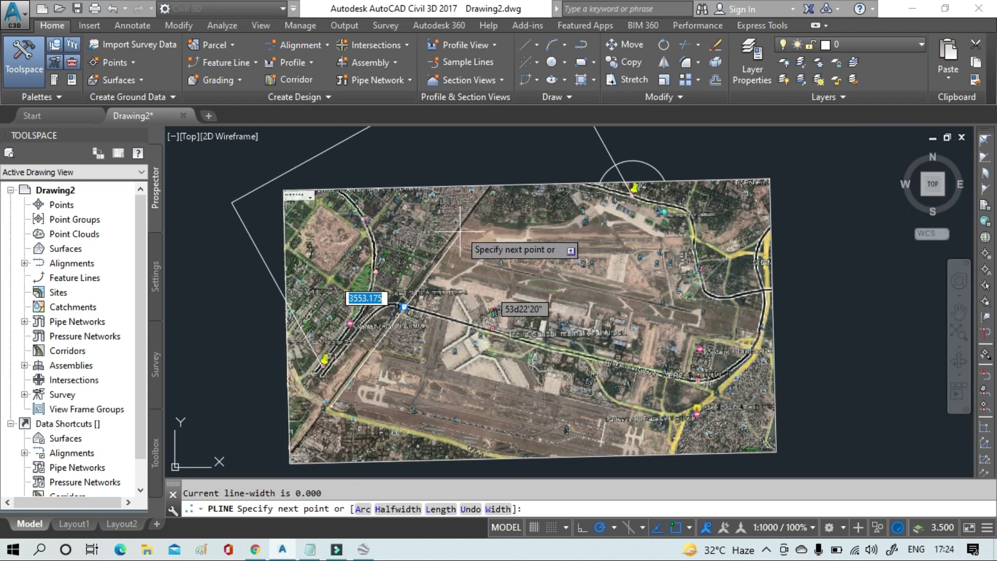
scroll(461, 229, up, 3)
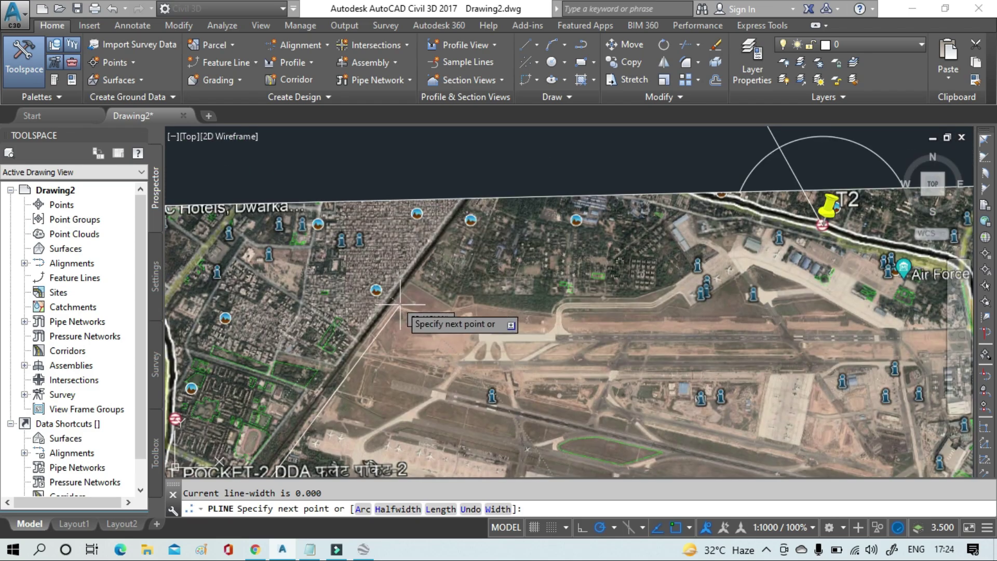
scroll(401, 304, up, 2)
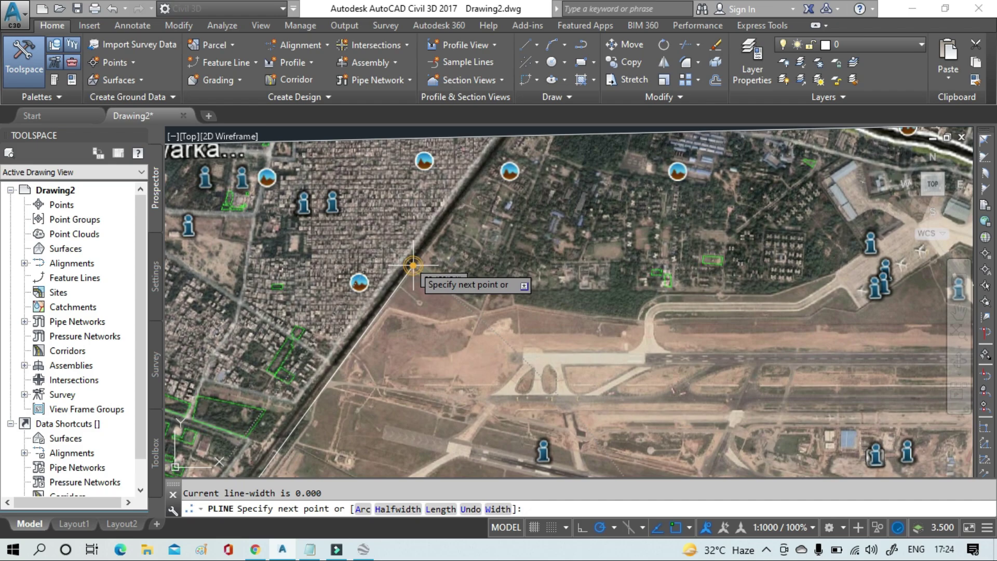
- Continue the boundary polyline east along the tree line and northern taxiway, then northeast up to the aircraft apron
scroll(413, 265, down, 5)
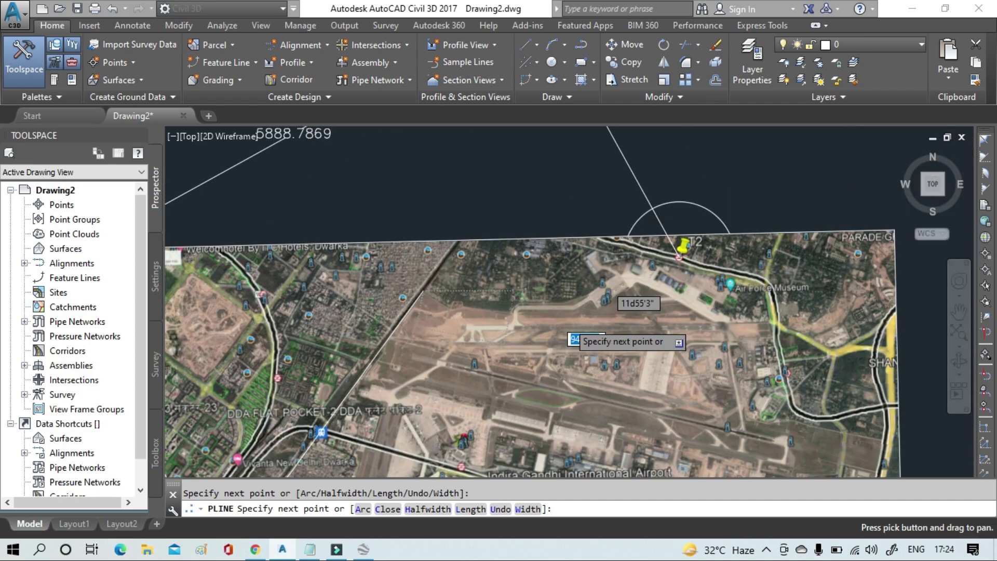
scroll(411, 298, up, 4)
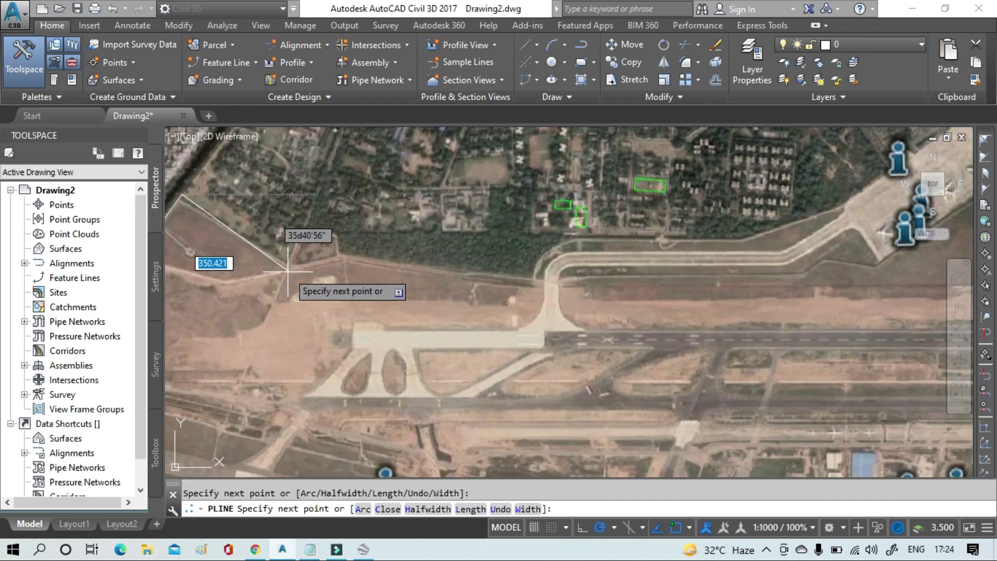
click(341, 258)
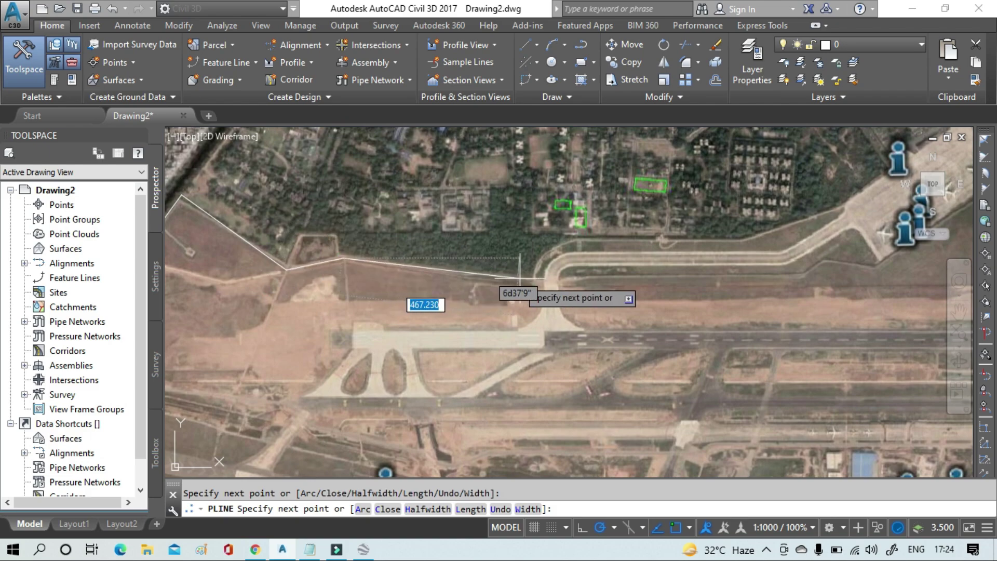
click(571, 242)
scroll(701, 261, down, 4)
middle_drag(685, 265, 437, 334)
scroll(497, 313, up, 4)
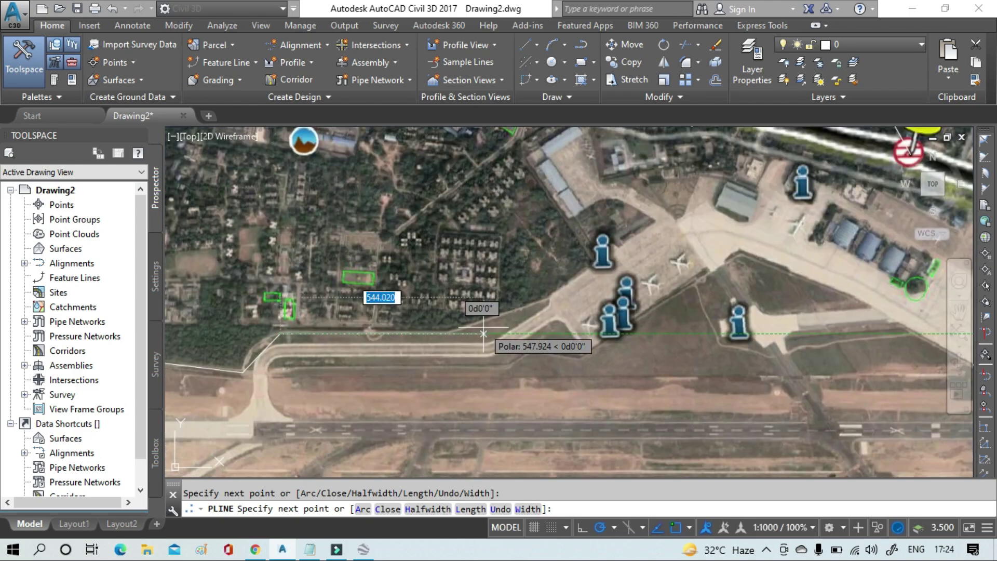
click(486, 333)
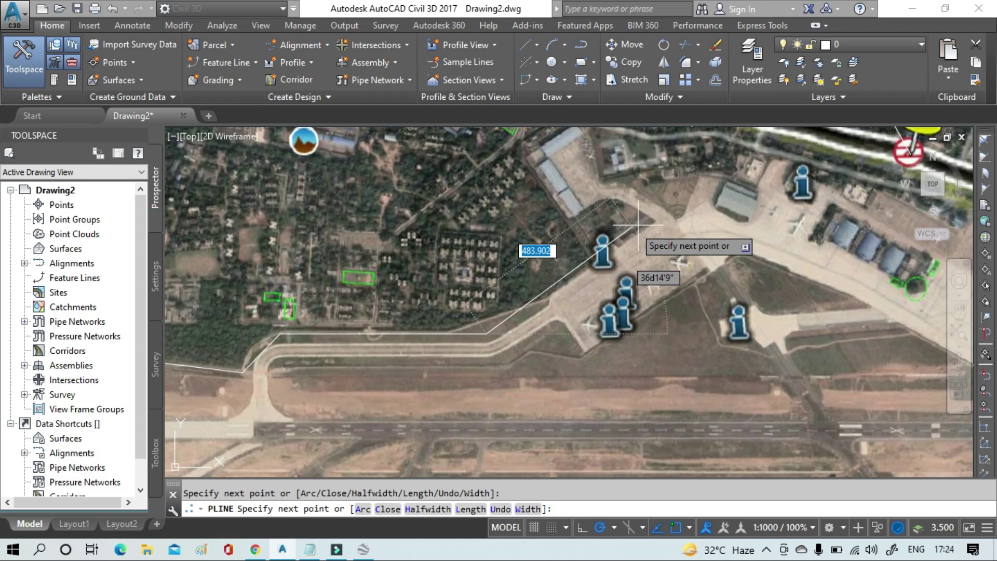
click(664, 217)
- Extend the boundary polyline around the hangar north of the apron and southeast to the Air Force Museum
scroll(665, 223, down, 2)
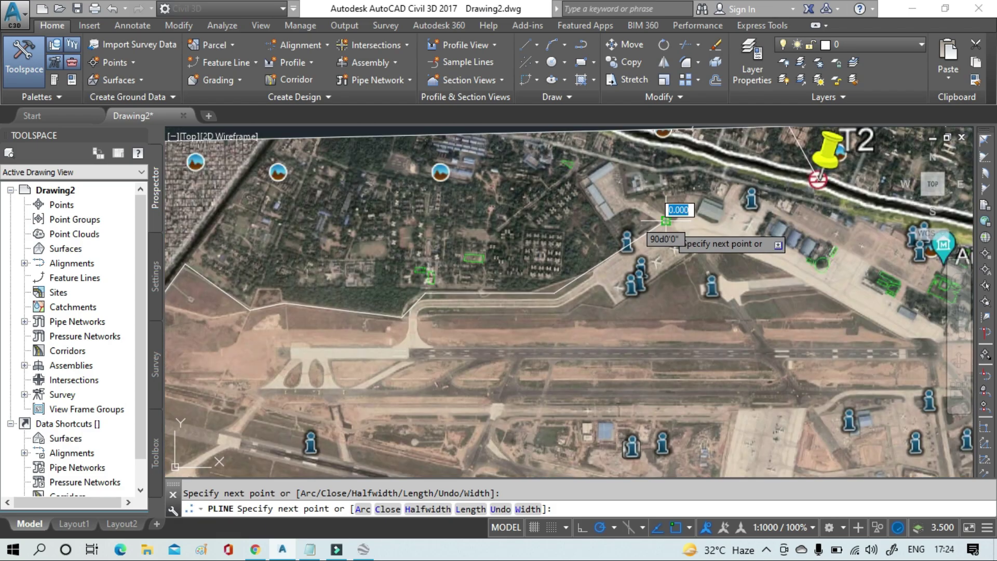
middle_drag(666, 223, 522, 142)
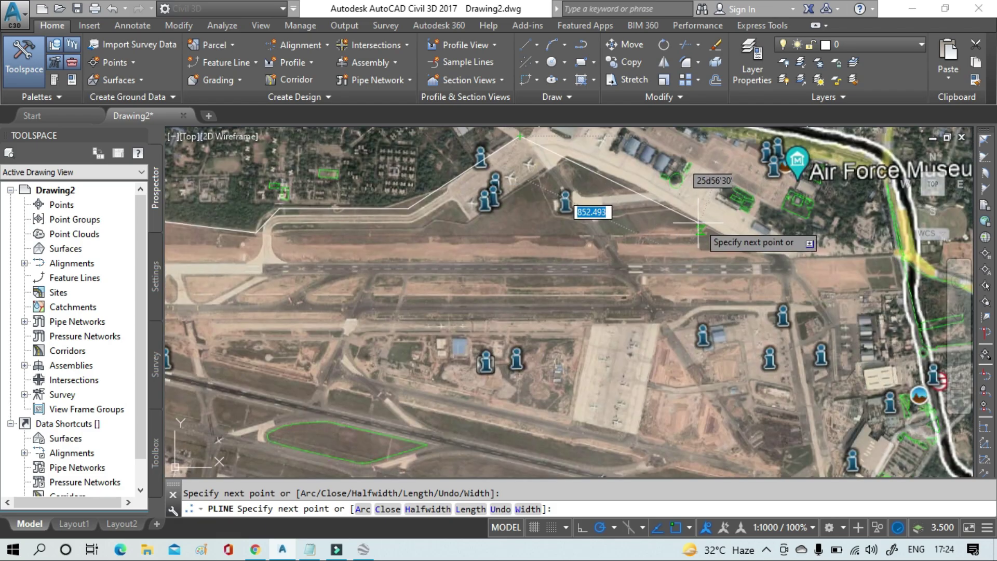
scroll(699, 223, up, 3)
scroll(467, 217, up, 3)
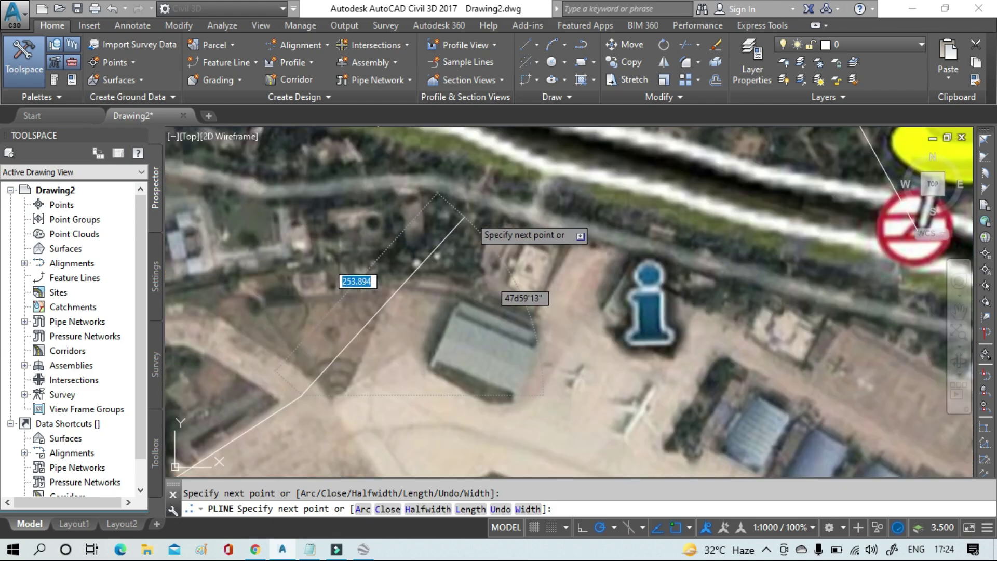
click(491, 222)
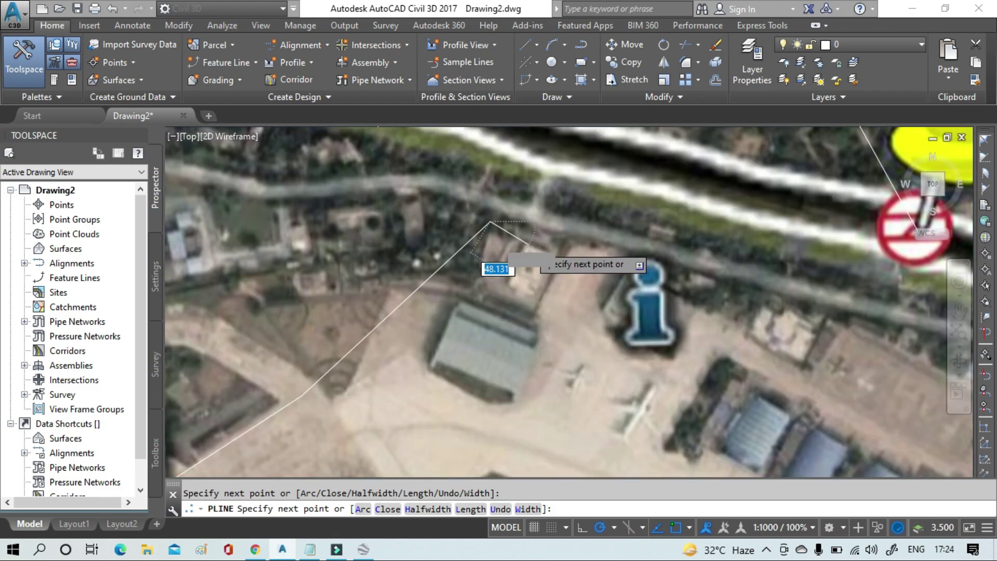
scroll(529, 244, down, 5)
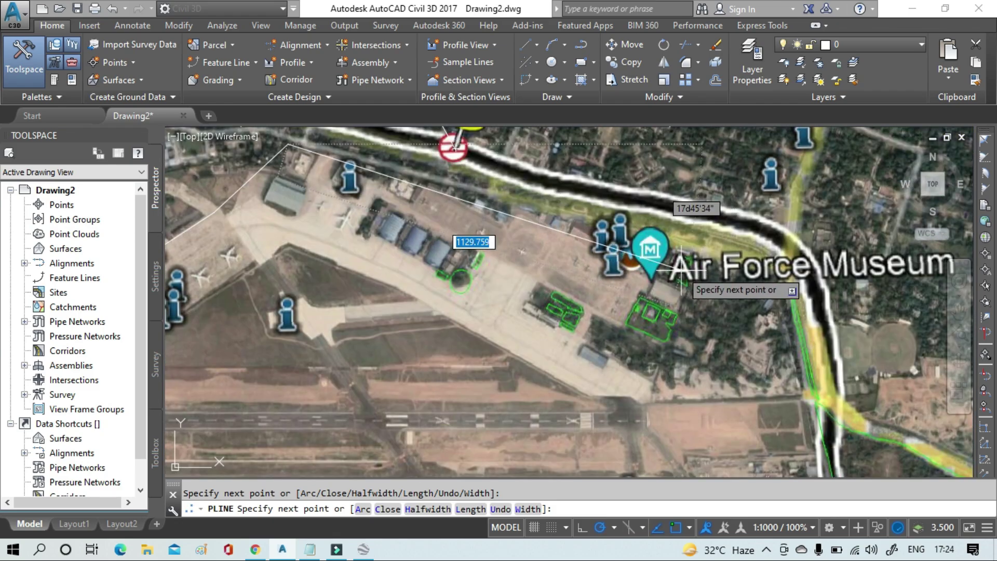
click(687, 254)
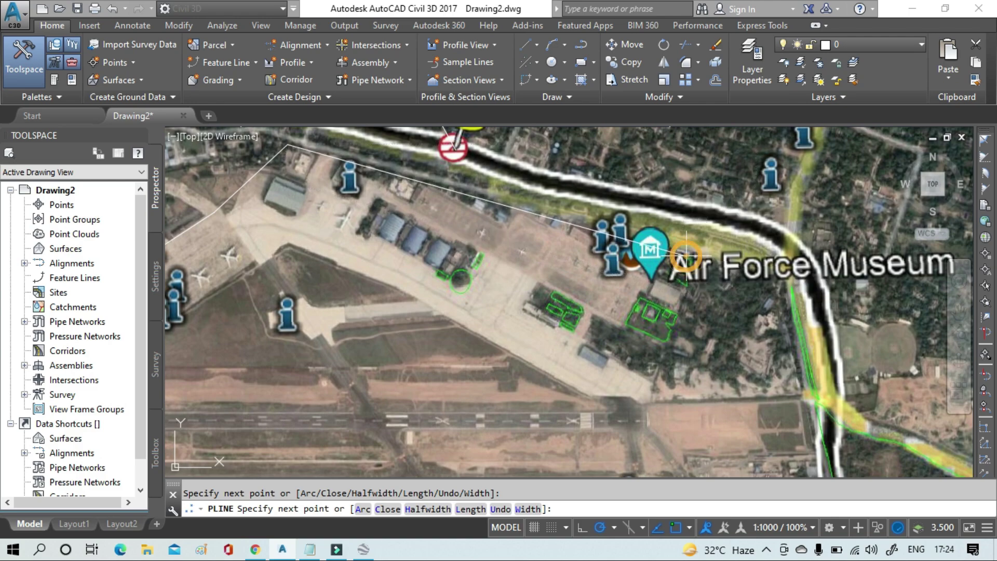
- Trace the eastern boundary from the Air Force Museum south past the runway end to the Northern Access Road near Aerocity
scroll(691, 291, down, 4)
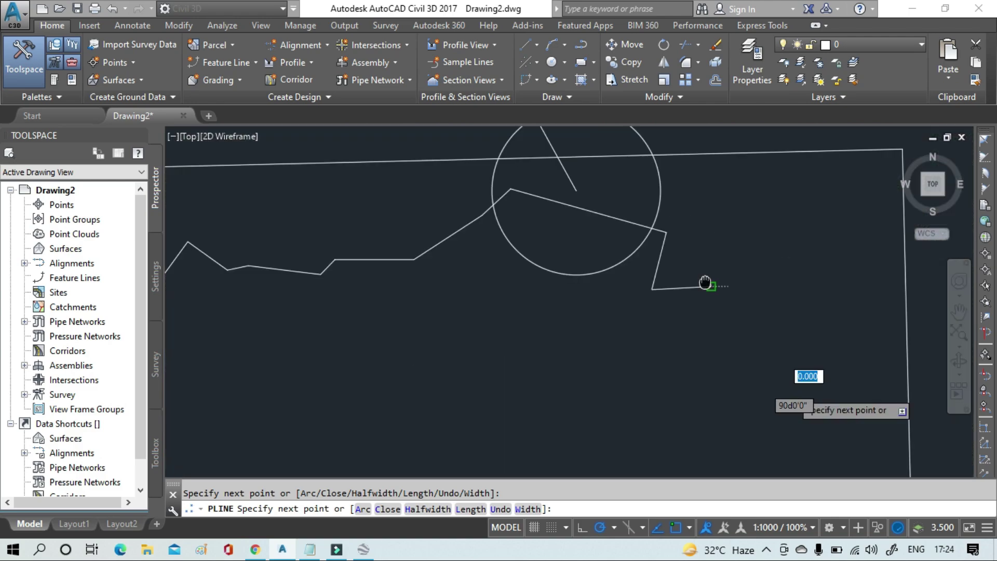
middle_drag(692, 357, 663, 303)
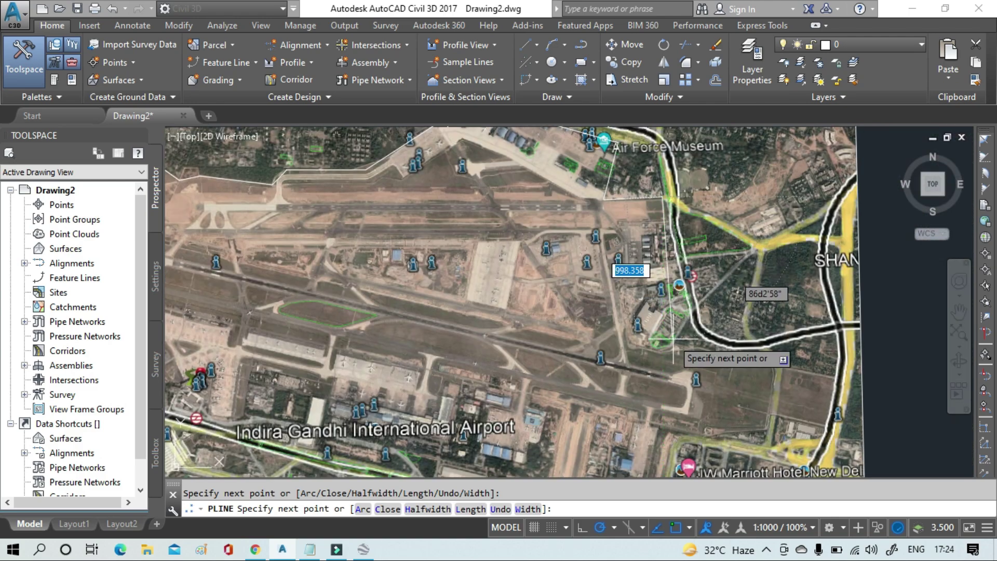
scroll(697, 408, up, 2)
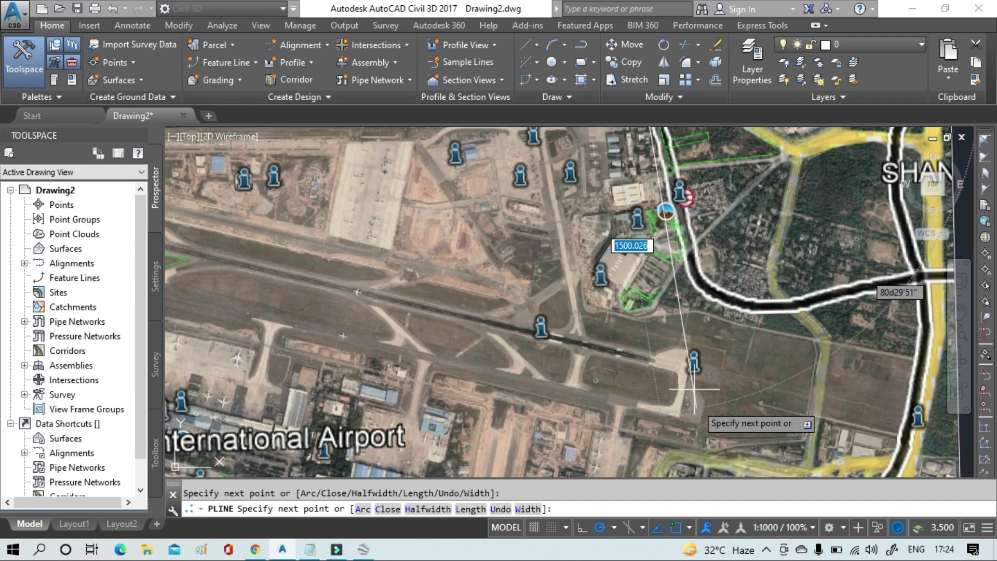
middle_drag(692, 377, 695, 267)
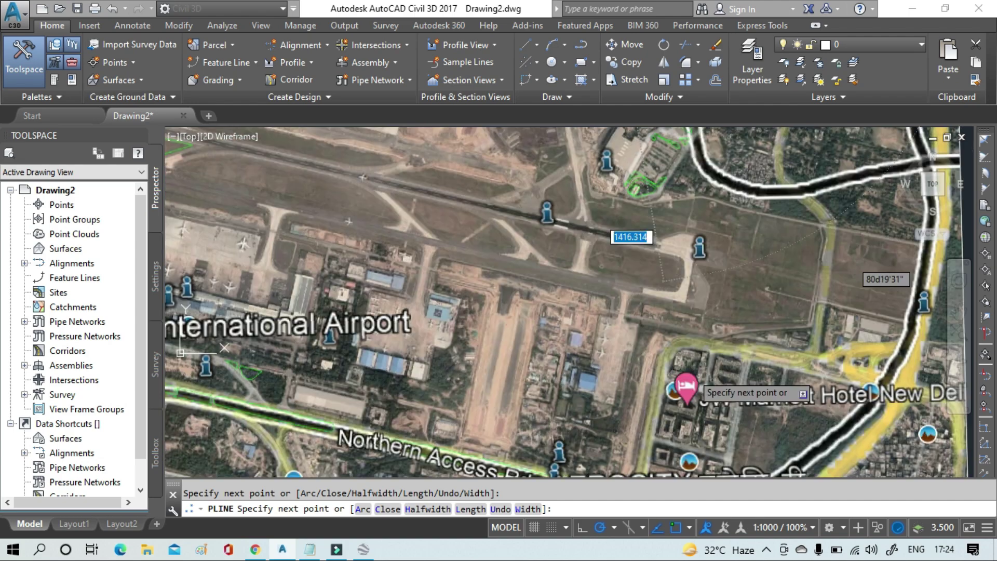
click(691, 333)
mouse_move(627, 422)
middle_down()
mouse_move(618, 407)
mouse_move(655, 319)
middle_up()
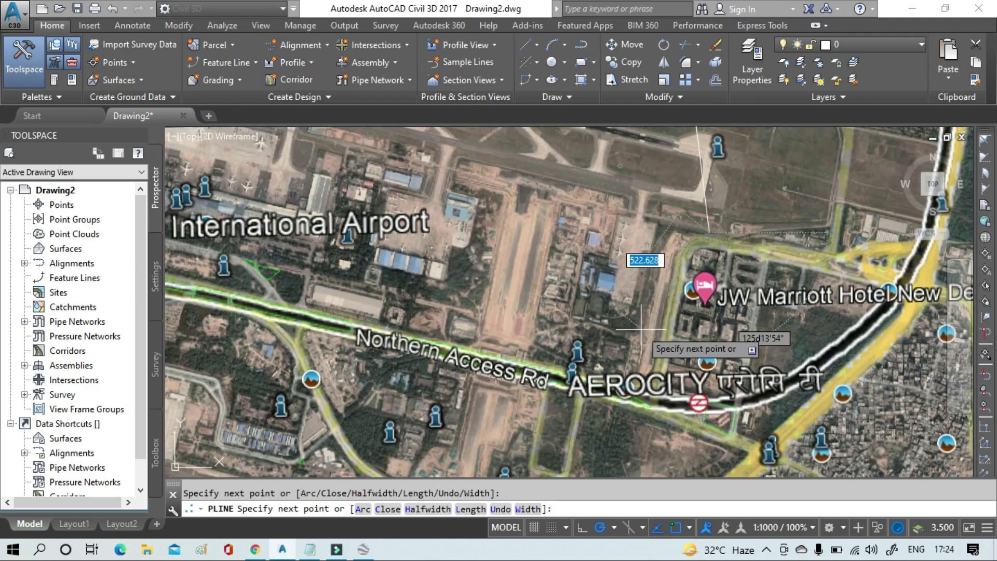
click(648, 379)
- Carry the boundary polyline to the image's southern edge below Mahipalpur, return it to its starting point and finish it
mouse_move(380, 290)
middle_down()
mouse_move(652, 336)
mouse_move(785, 343)
middle_up()
scroll(455, 228, down, 4)
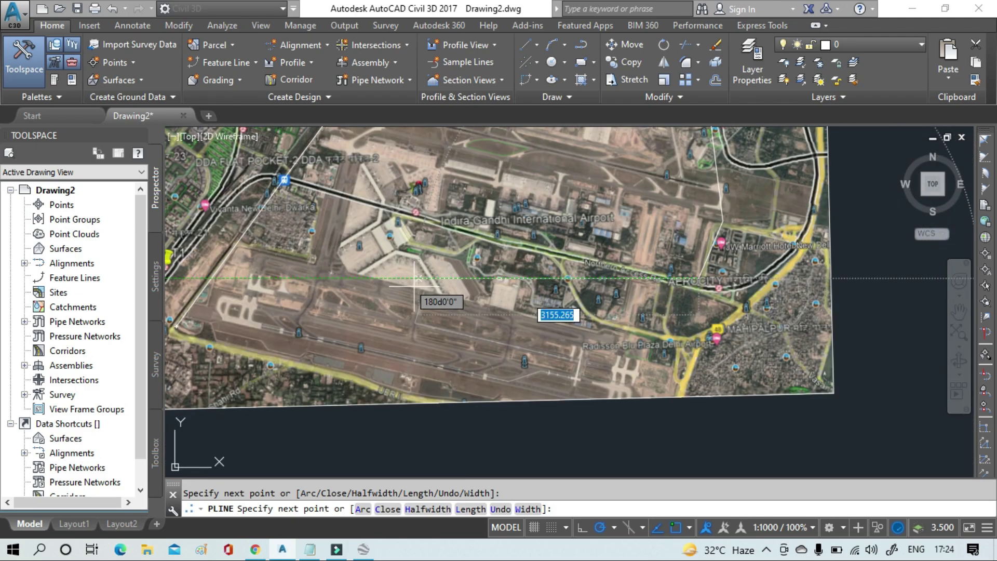
click(684, 394)
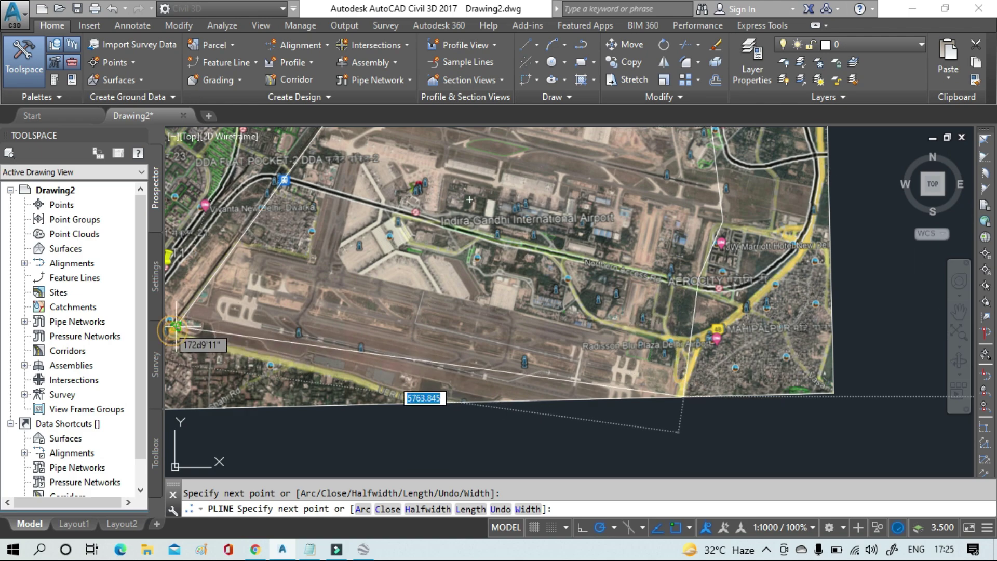
click(176, 326)
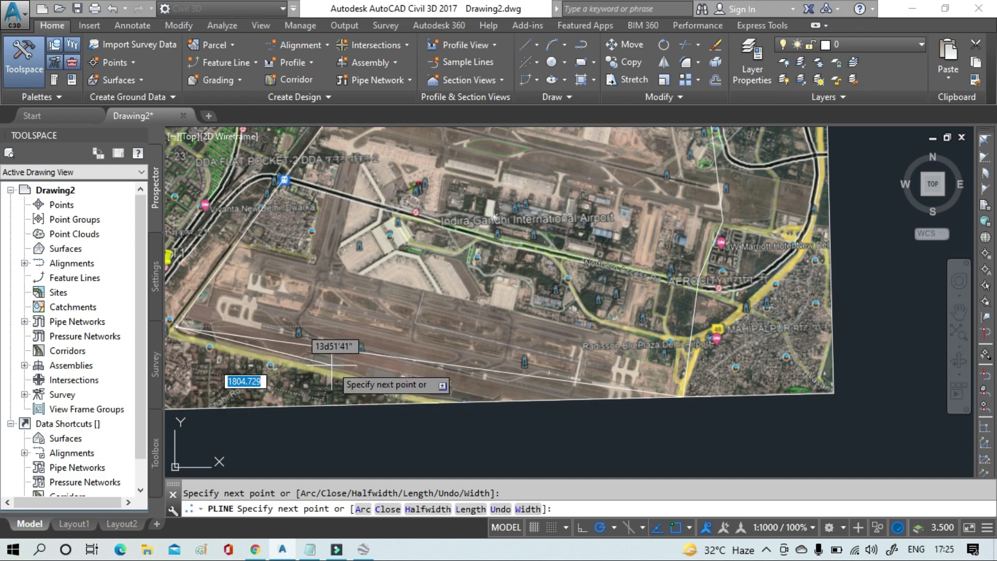
key(Return)
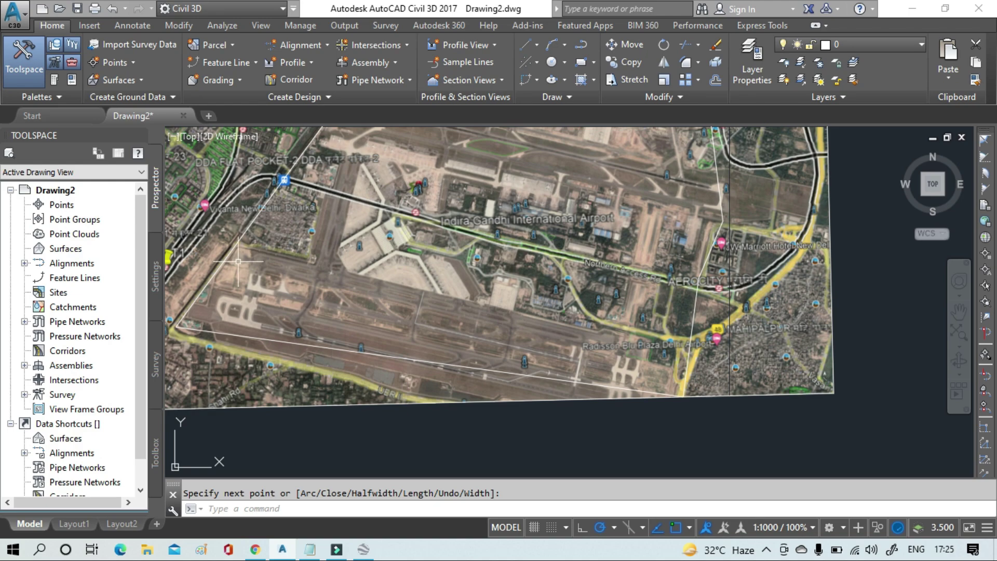
- Examine the area and length in the airport boundary polyline's properties, then close them and view the whole site
click(213, 273)
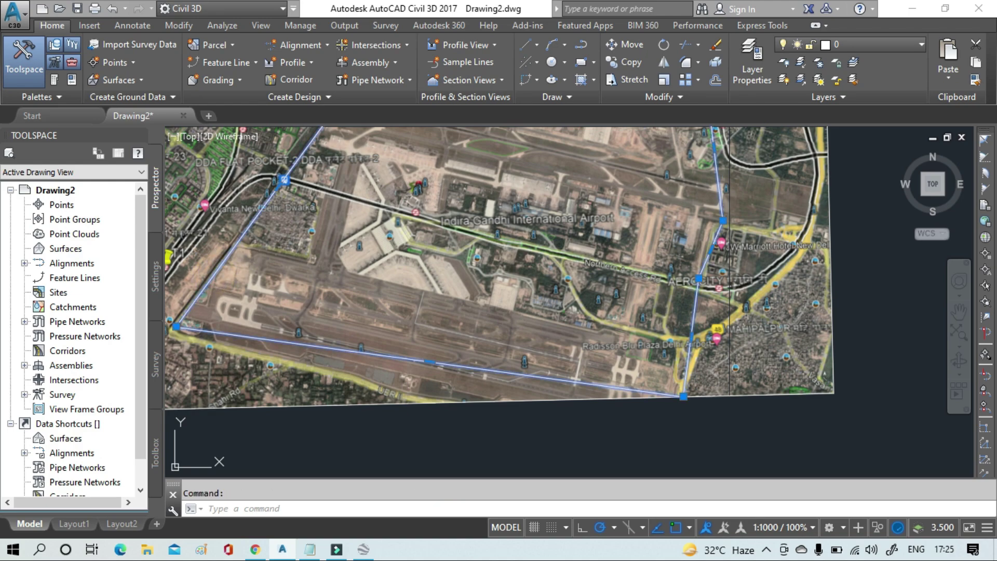
right_click(216, 273)
click(265, 385)
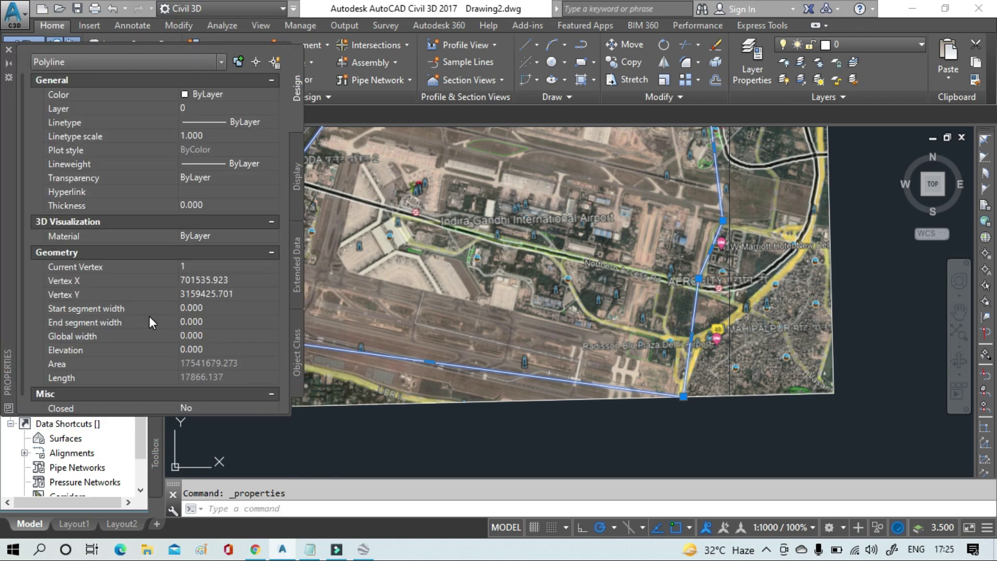
scroll(149, 315, down, 2)
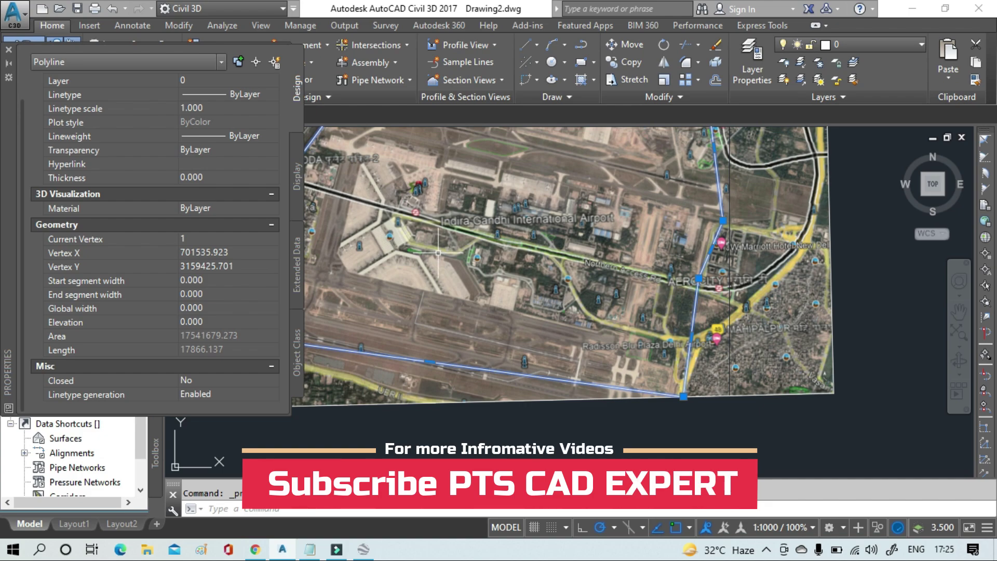
click(8, 49)
scroll(428, 341, down, 2)
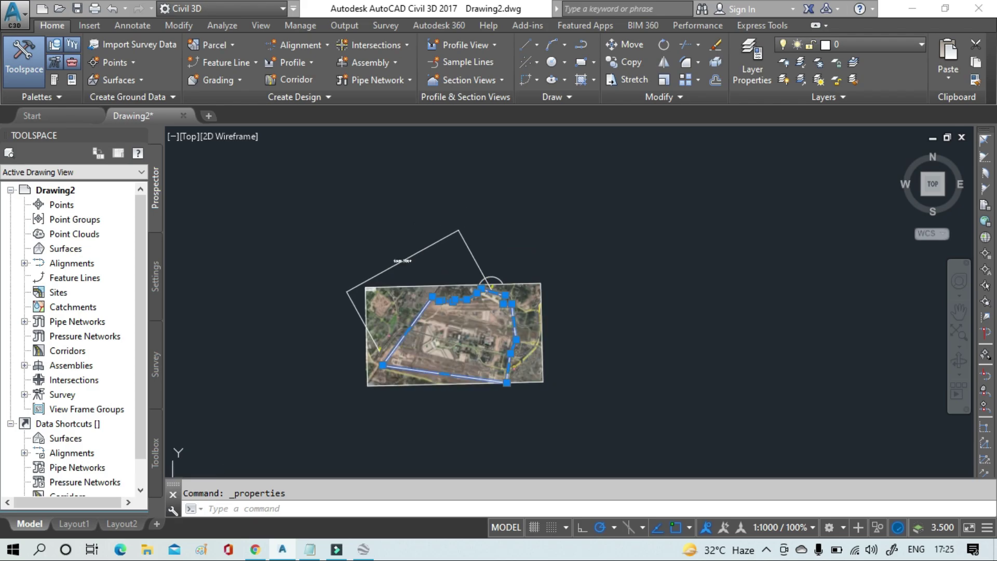